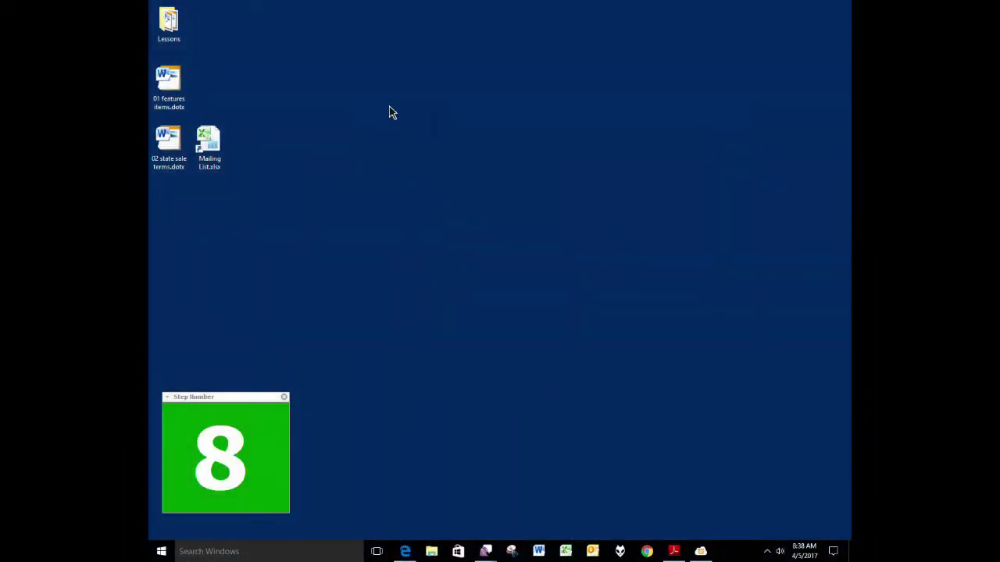
Create a new document from 01 features items.dotx and look over the Doxserá DB Report options
double_click(185, 101)
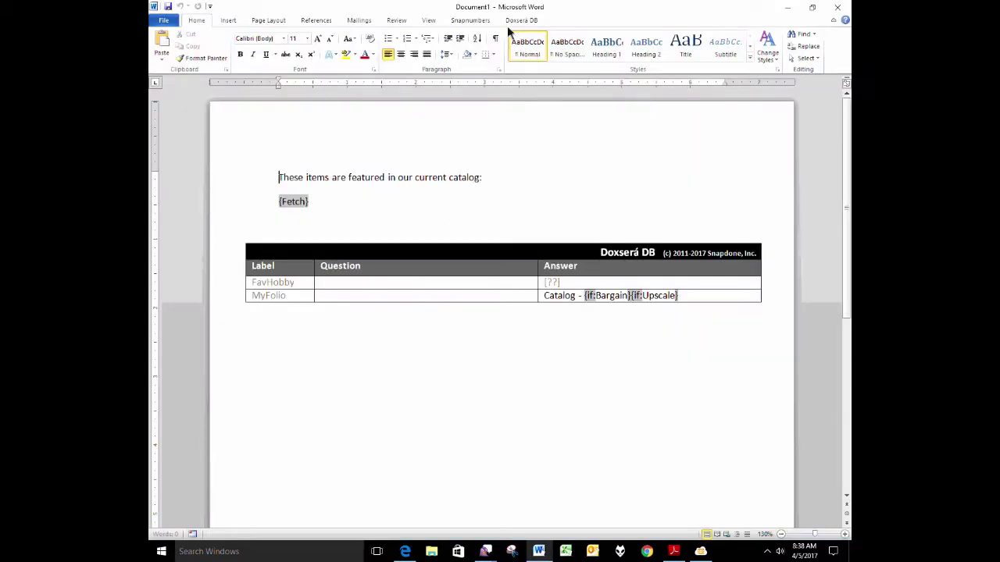
click(518, 21)
click(552, 48)
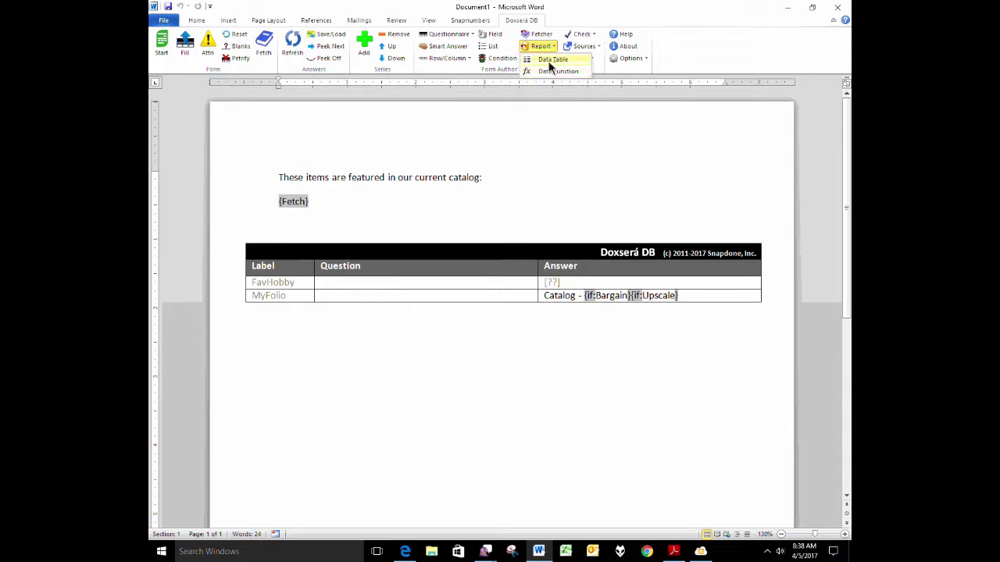
click(547, 70)
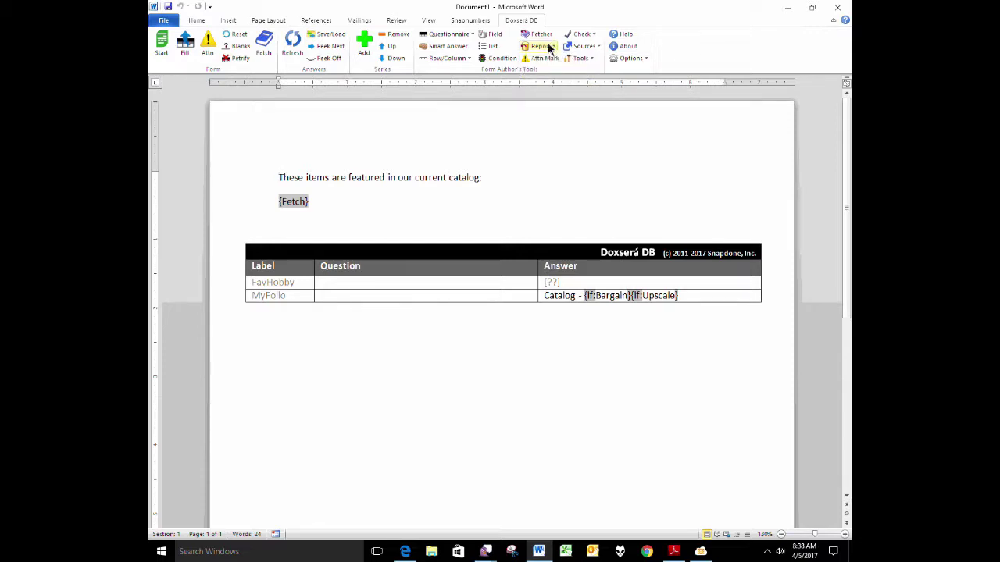
click(540, 45)
click(555, 171)
Load the Catalog - Bargain folio in the Doxserá DB folio manager
click(586, 48)
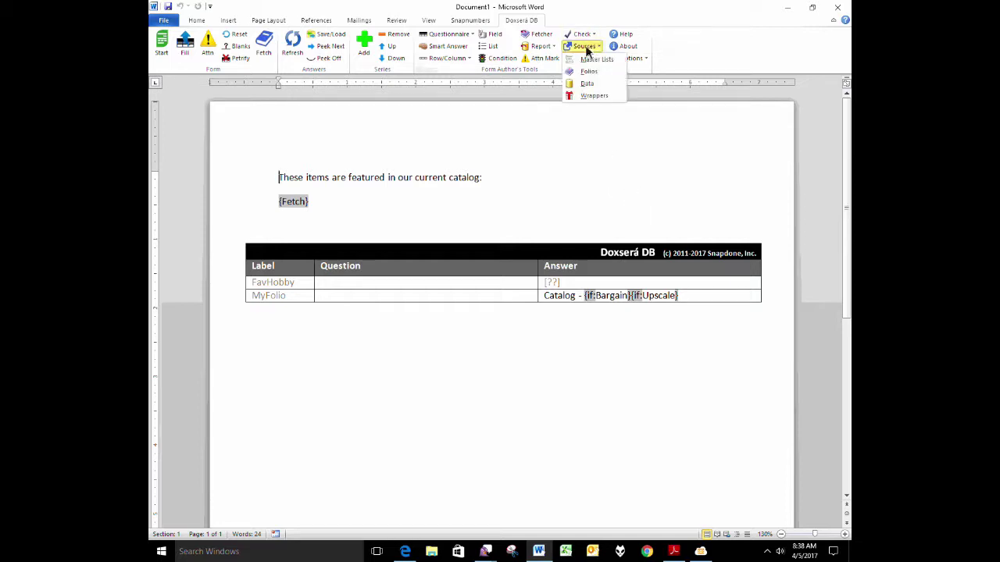
click(596, 85)
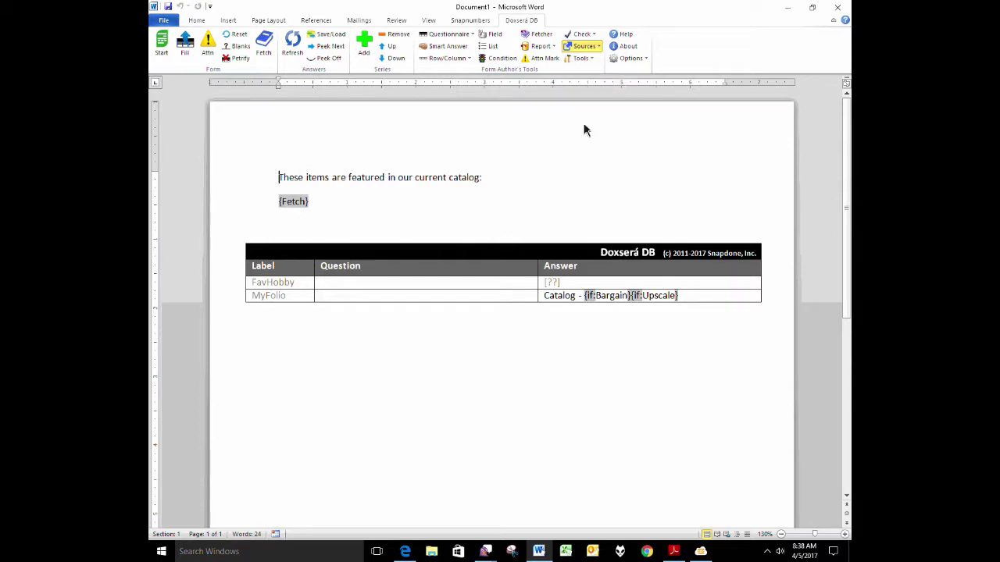
click(485, 143)
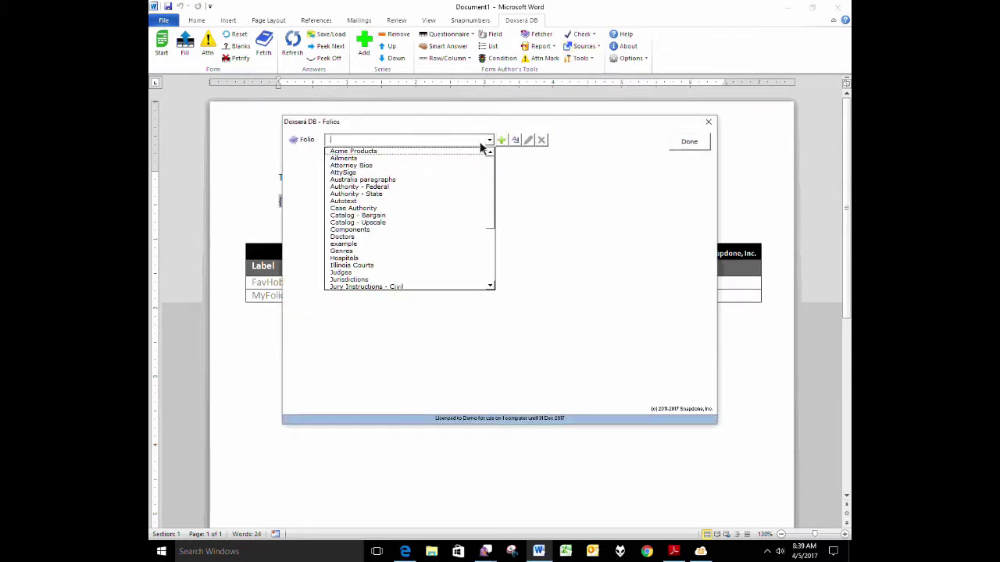
click(378, 218)
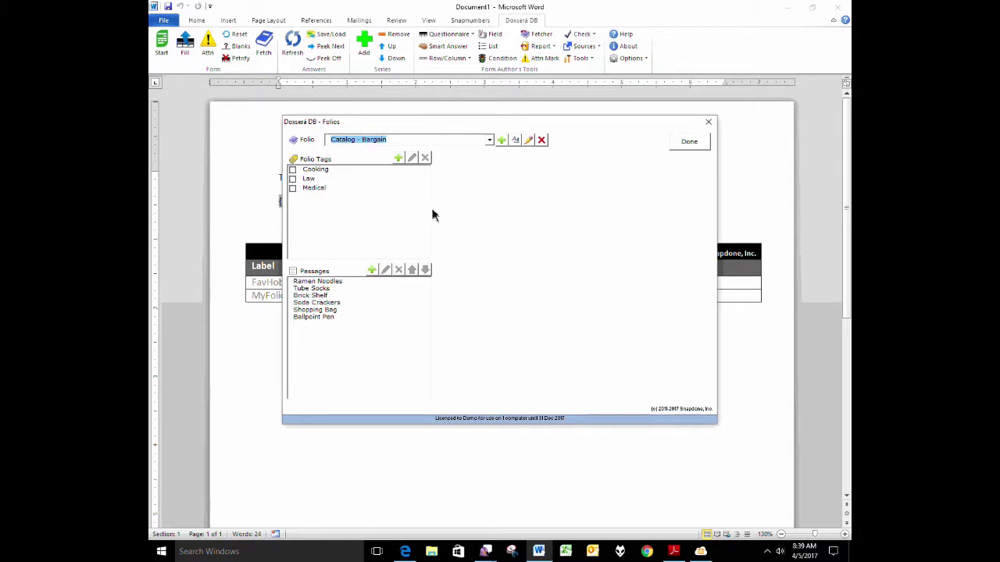
Review the Tube Socks, Brick Shelf, Shopping Bag, Soda Crackers and Ballpoint Pen passages
click(318, 288)
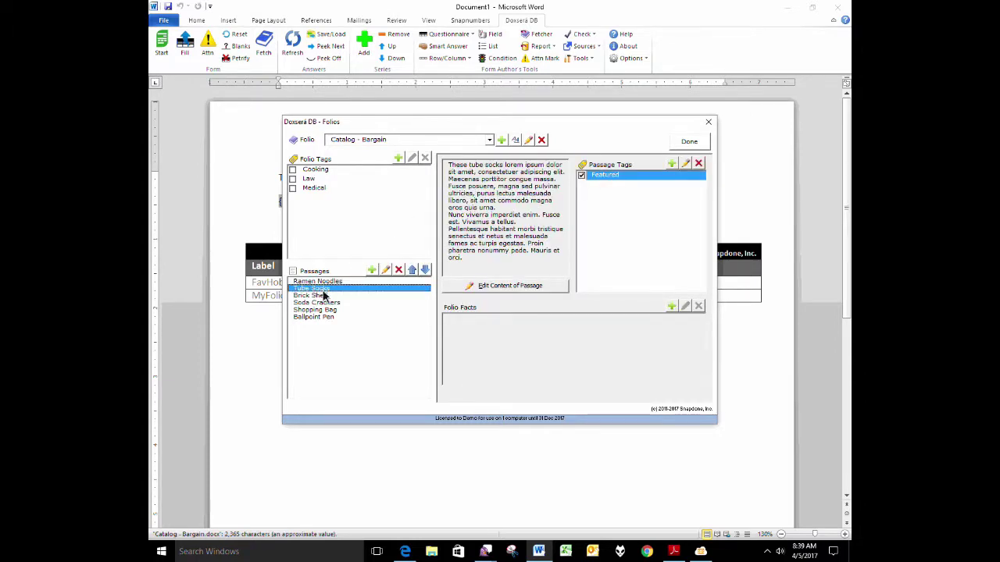
click(325, 296)
click(331, 310)
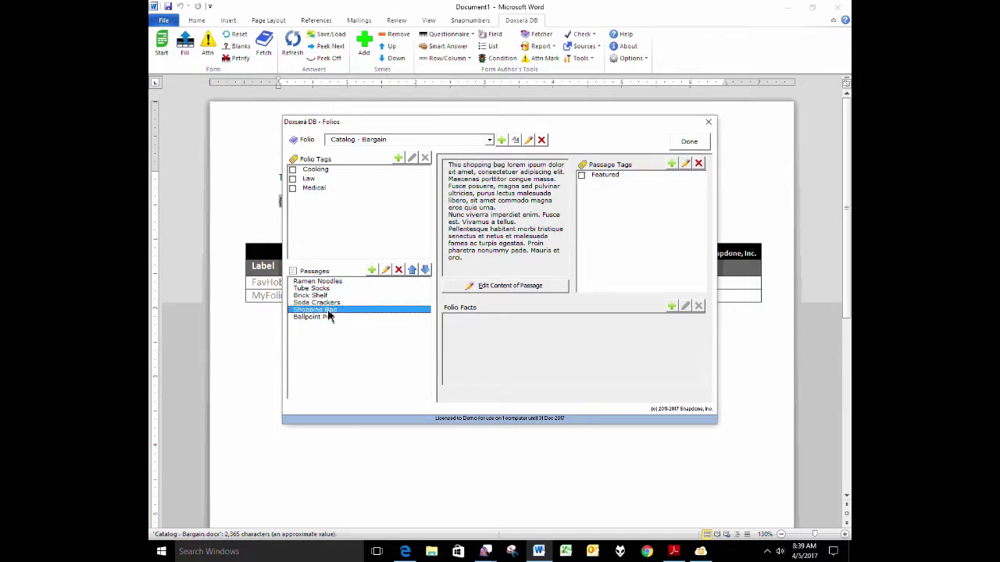
key(Up)
click(327, 315)
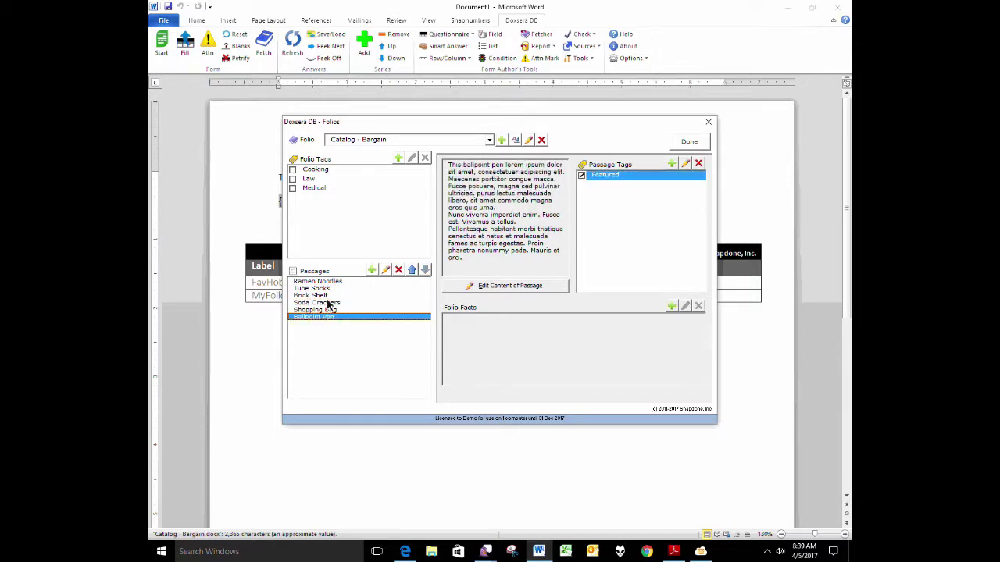
click(328, 289)
Open the Bargain passages as Document2, look through the Ramen Noodles passage, then close it
click(515, 286)
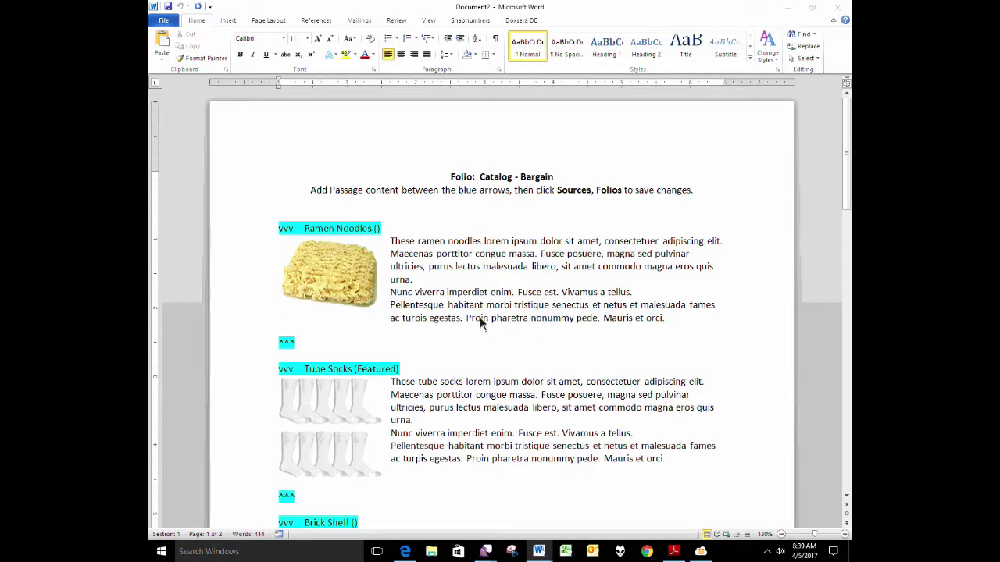
click(316, 285)
drag(391, 241, 631, 319)
scroll(508, 337, down, 5)
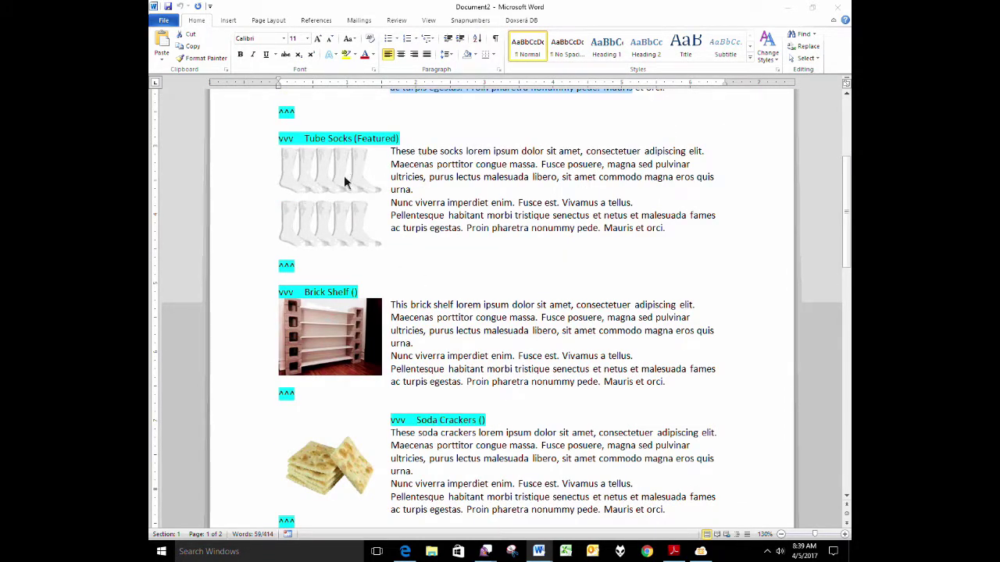
scroll(410, 328, down, 10)
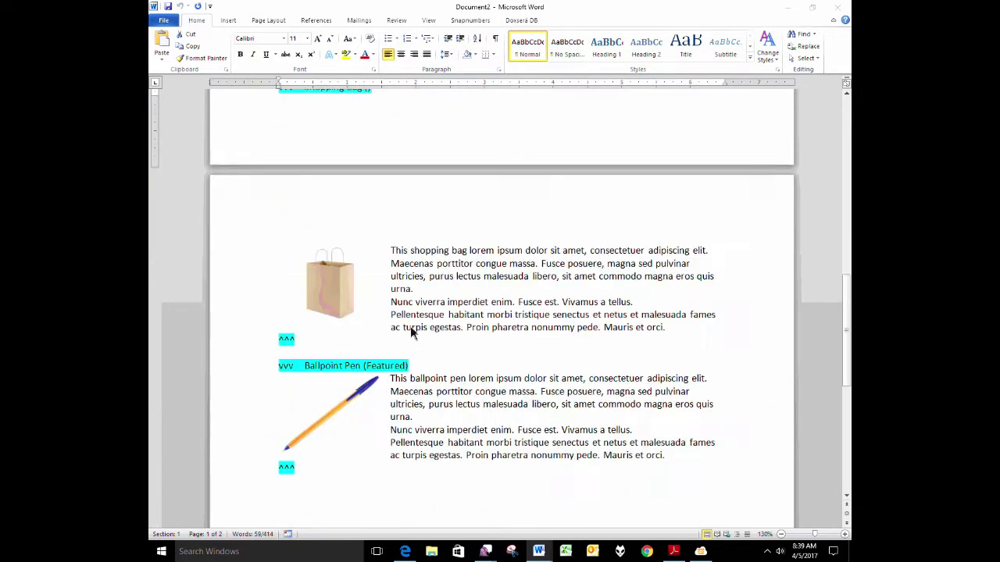
scroll(413, 330, down, 4)
scroll(413, 329, up, 12)
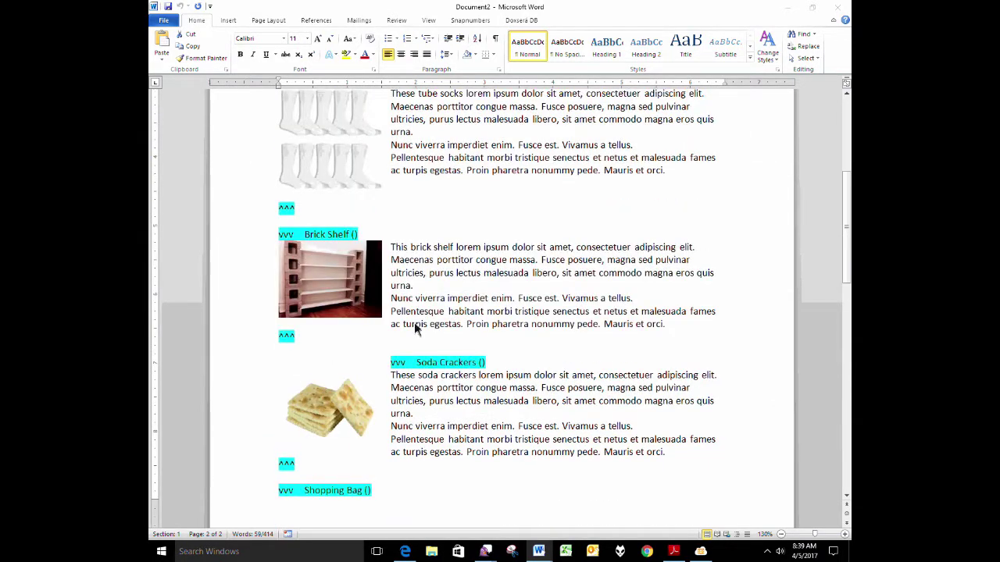
scroll(414, 328, up, 5)
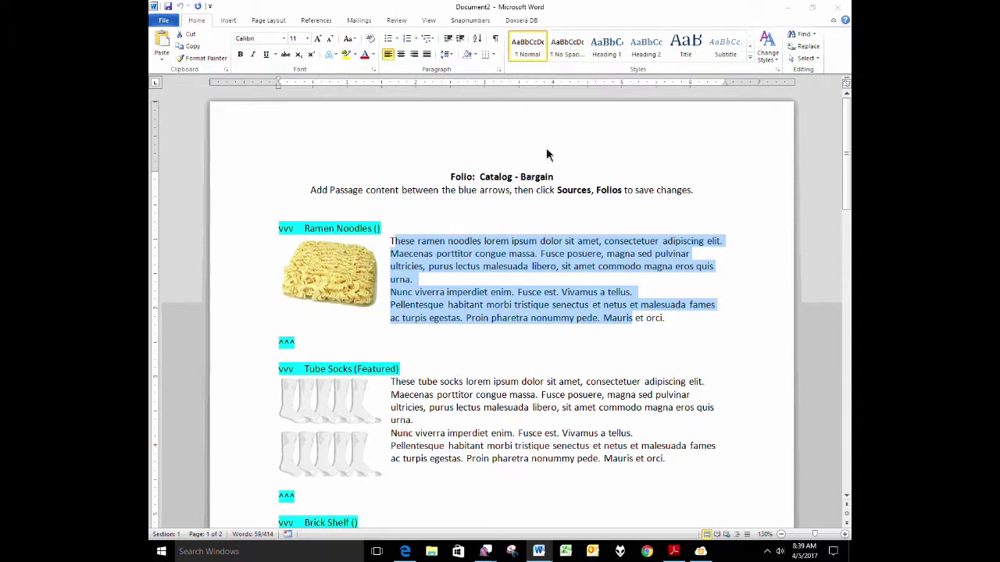
key(ctrl+w)
Discard the Bargain passage document and load the Catalog - Upscale folio
click(500, 291)
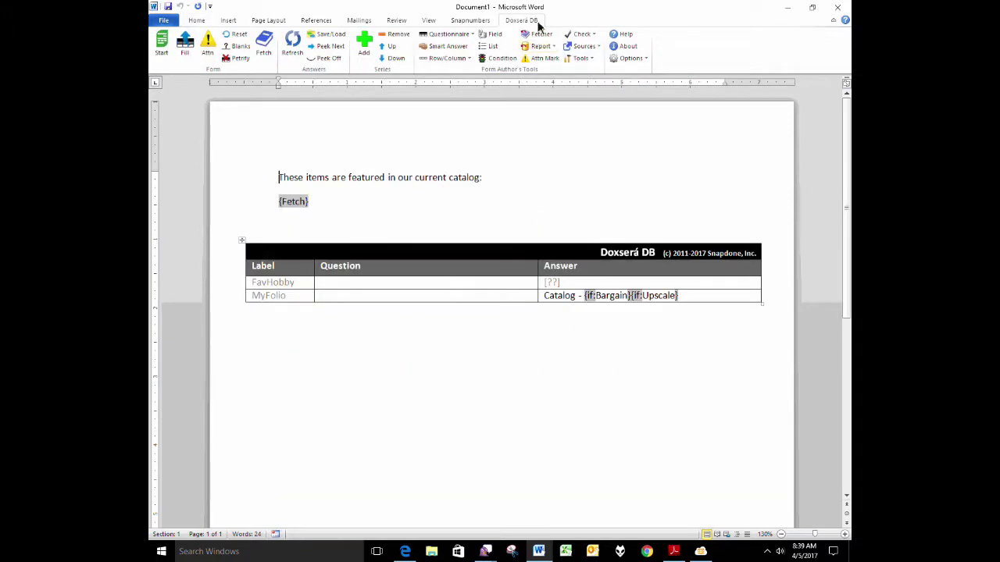
click(581, 57)
click(587, 75)
click(489, 140)
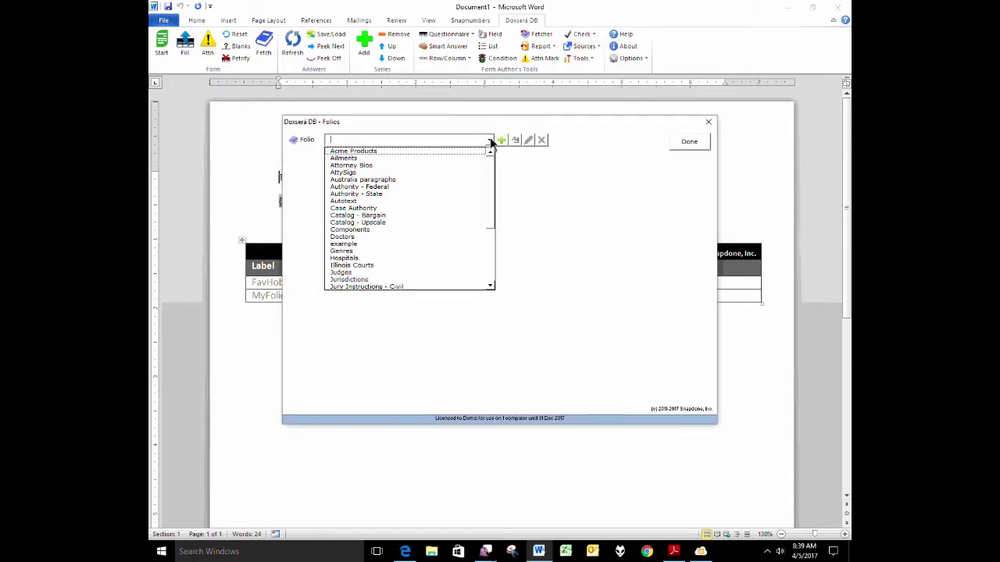
click(377, 223)
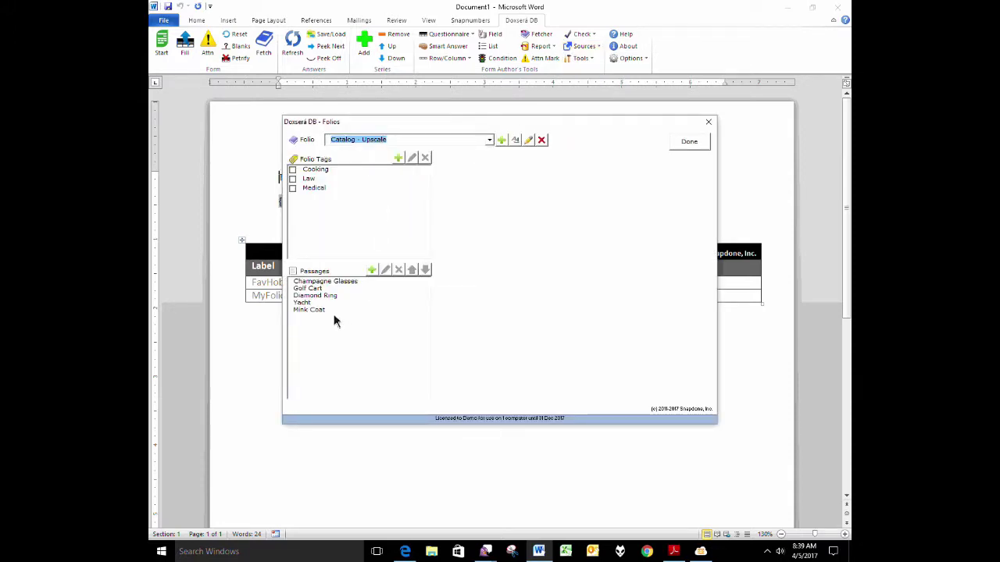
Check the Champagne Glasses and Diamond Ring passages, then open Upscale passages as Document3
click(325, 282)
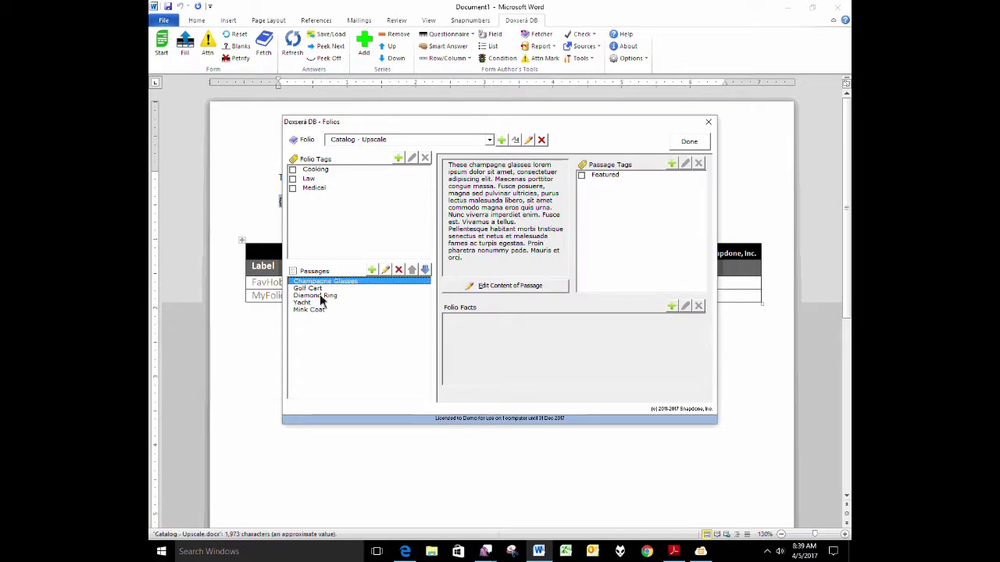
click(322, 295)
click(521, 290)
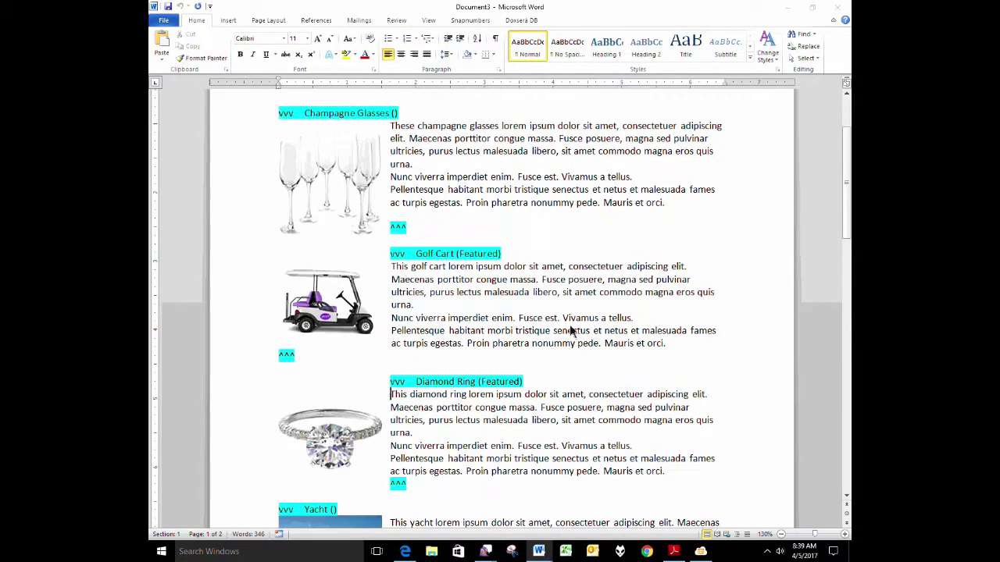
scroll(566, 330, down, 1)
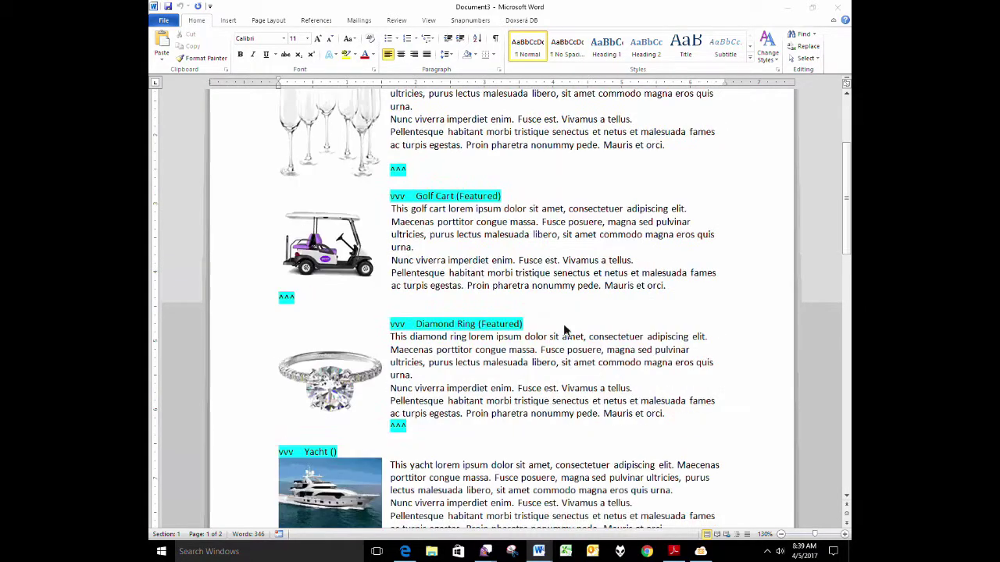
scroll(565, 331, down, 5)
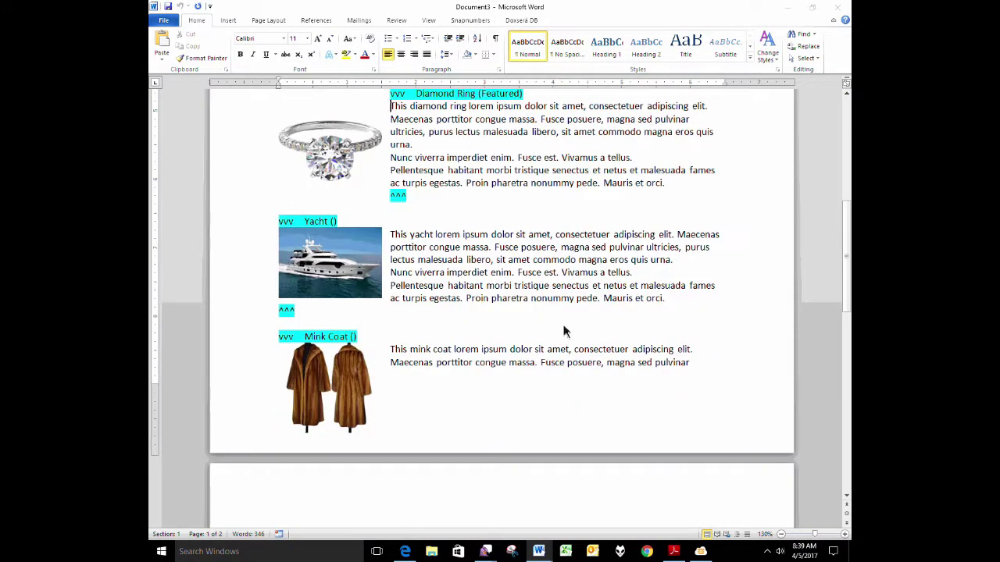
scroll(565, 332, down, 2)
scroll(561, 330, up, 10)
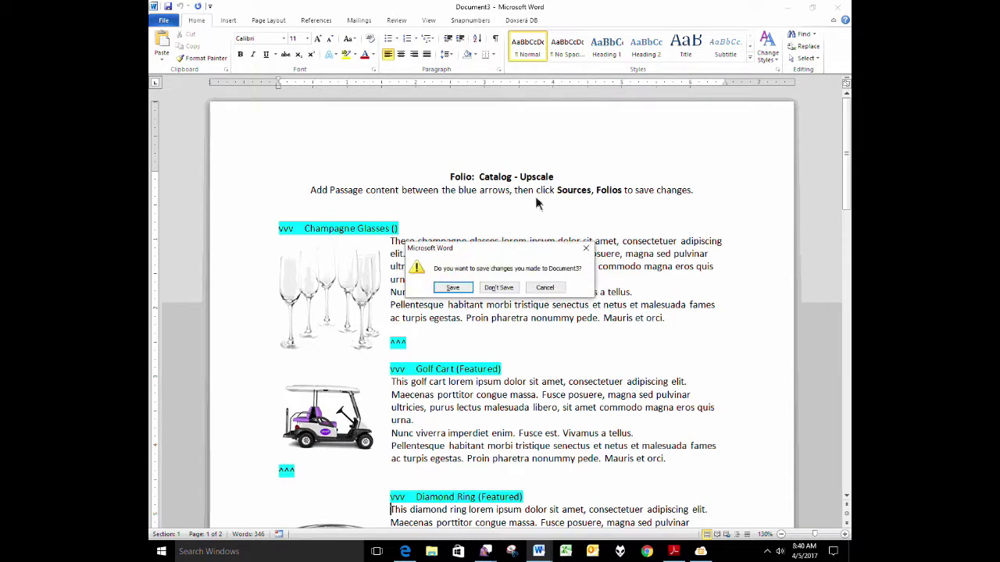
Close the Upscale document unsaved and reload the Catalog - Bargain folio
click(500, 291)
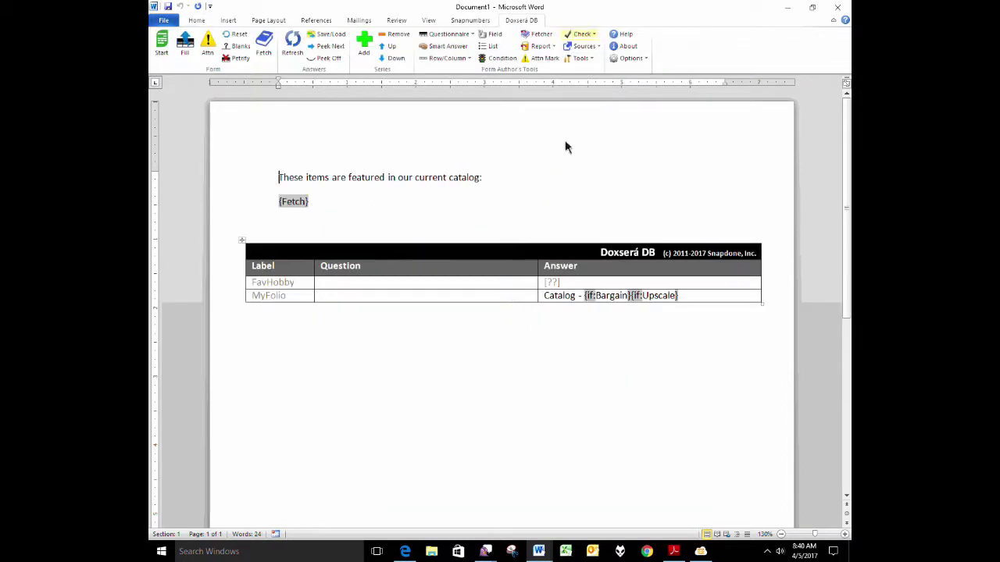
click(582, 47)
click(590, 71)
click(469, 145)
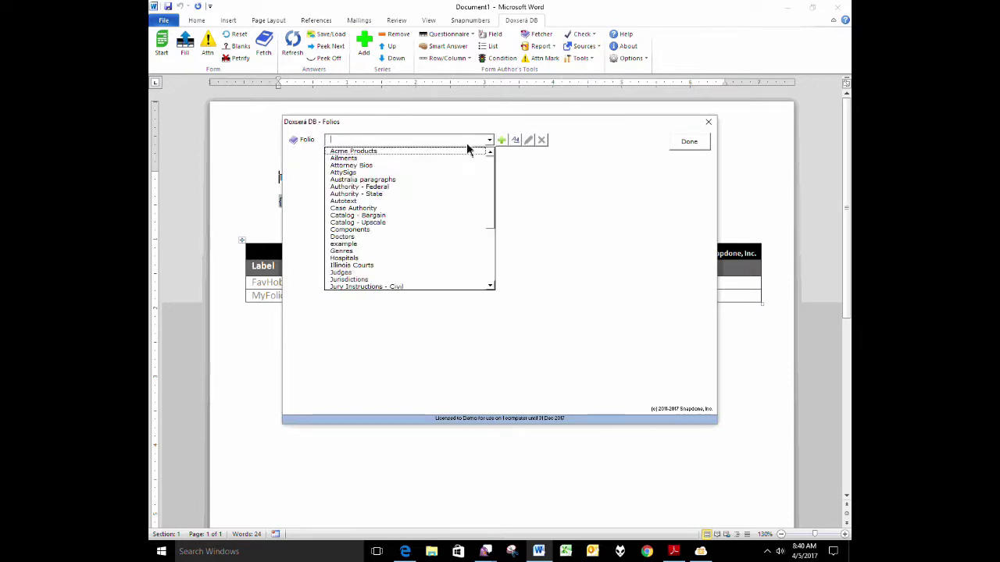
click(375, 219)
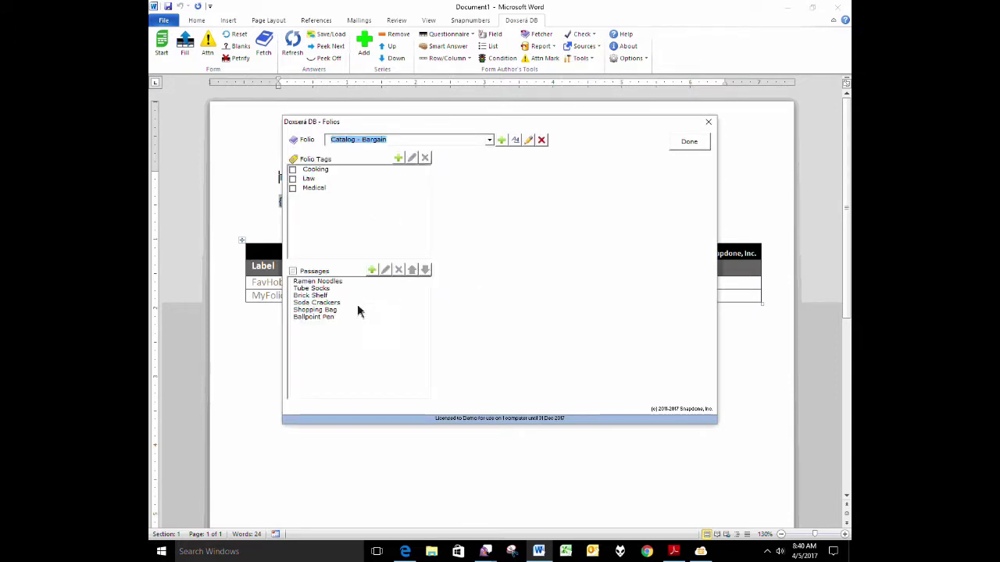
Check the tags on Ramen Noodles, Tube Socks, Brick Shelf, Soda Crackers, Shopping Bag, Ballpoint Pen
click(320, 283)
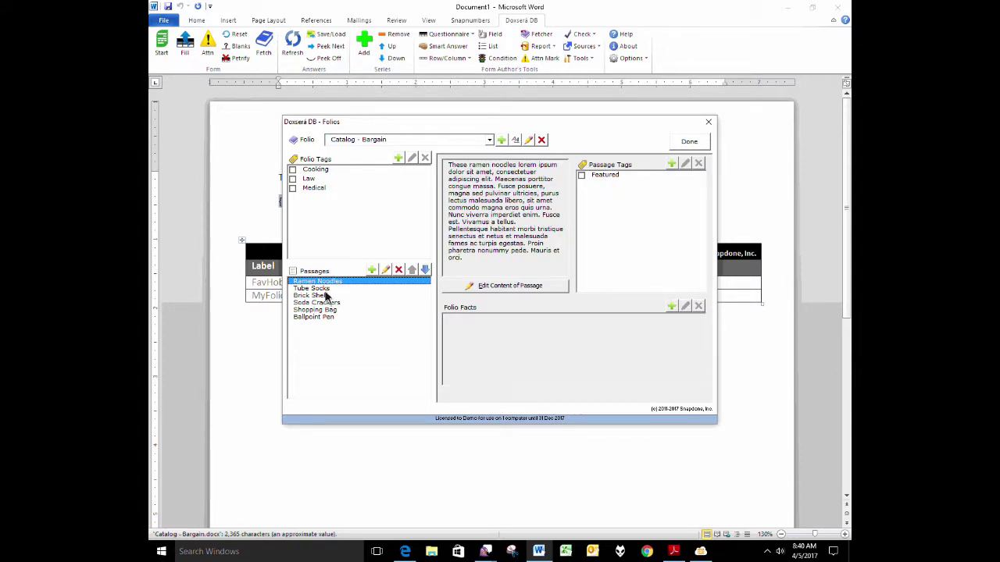
click(326, 289)
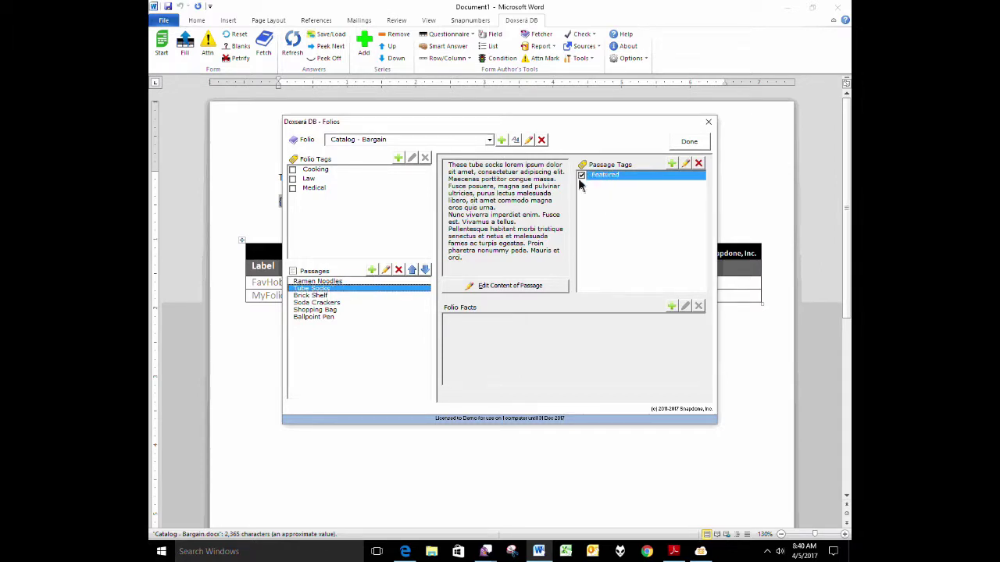
click(335, 297)
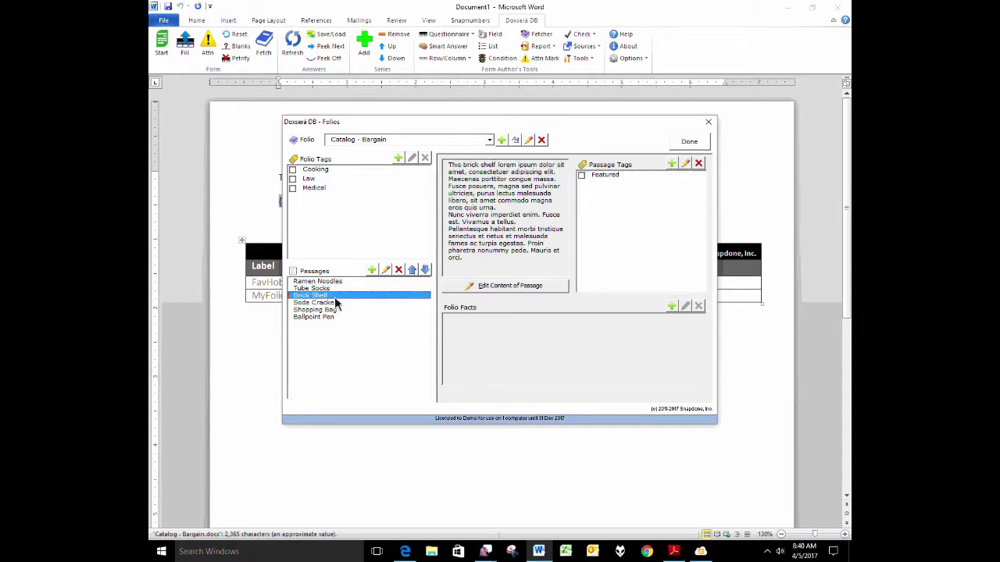
click(338, 303)
click(336, 310)
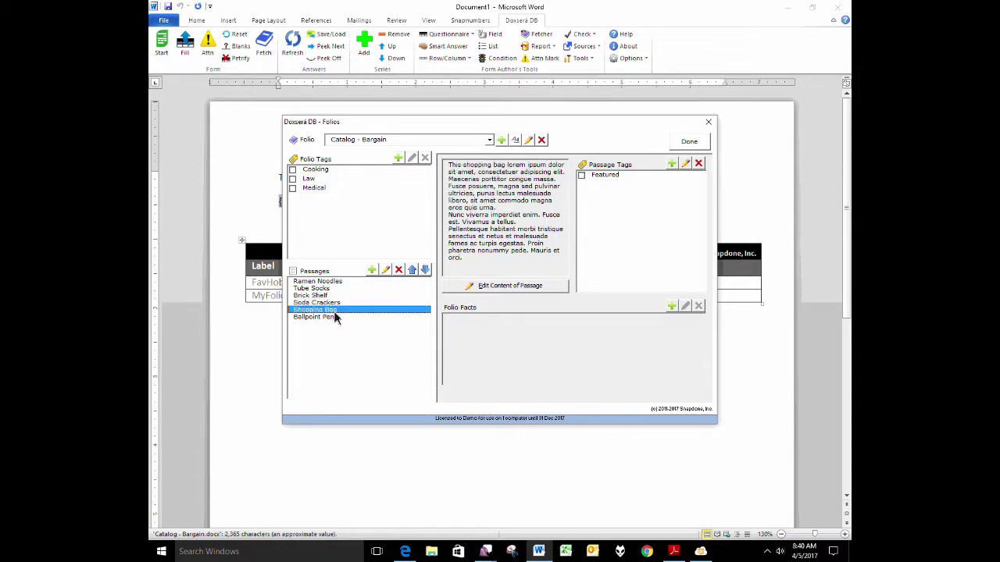
click(330, 317)
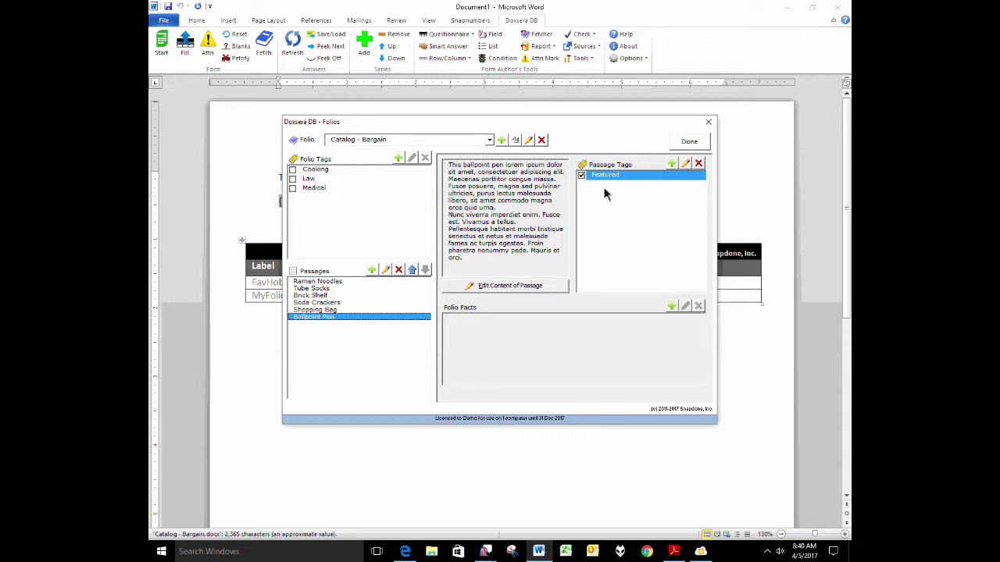
Switch to Catalog - Upscale and check each passage's tags, confirming Golf Cart and Diamond Ring are Featured
click(445, 146)
click(403, 161)
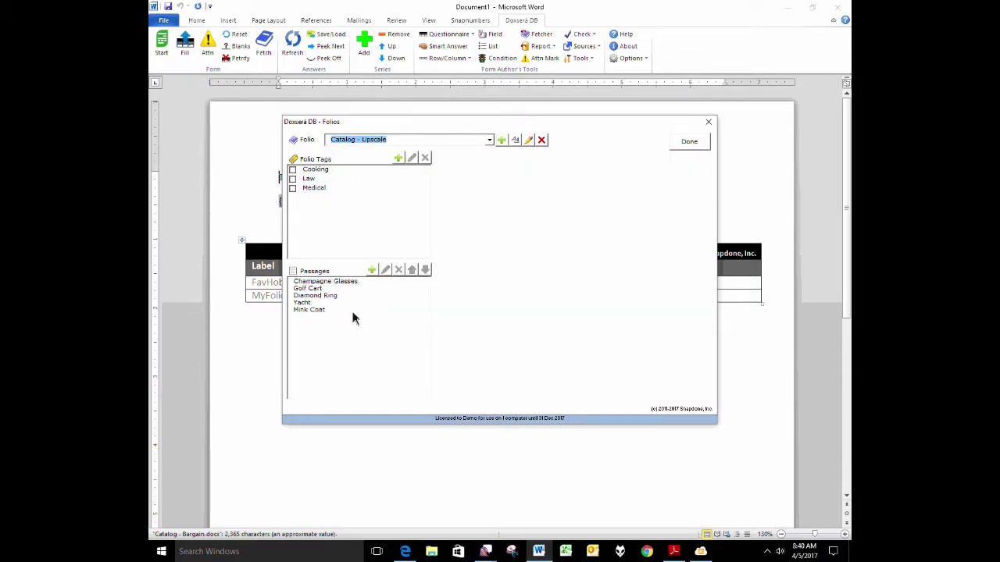
click(338, 284)
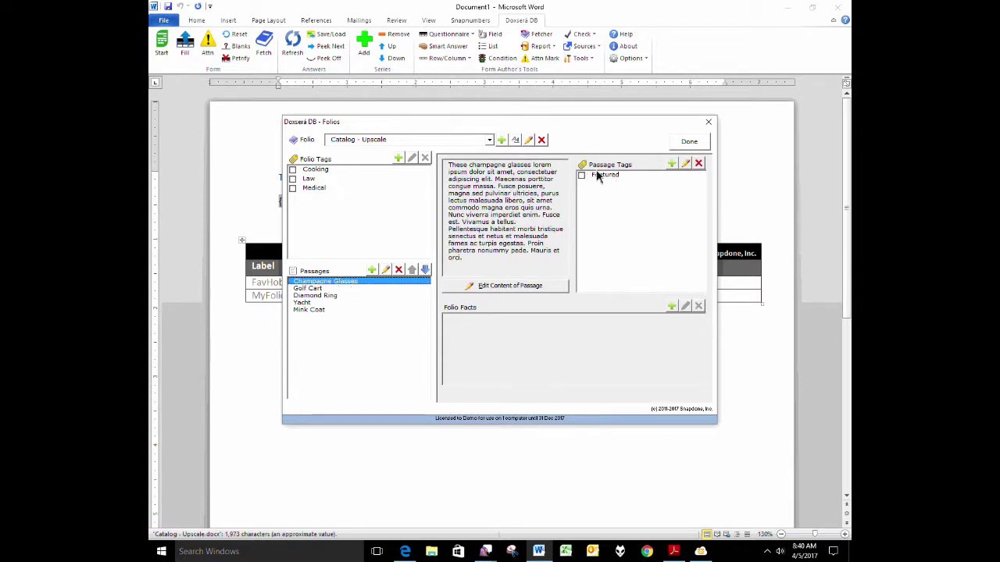
click(335, 290)
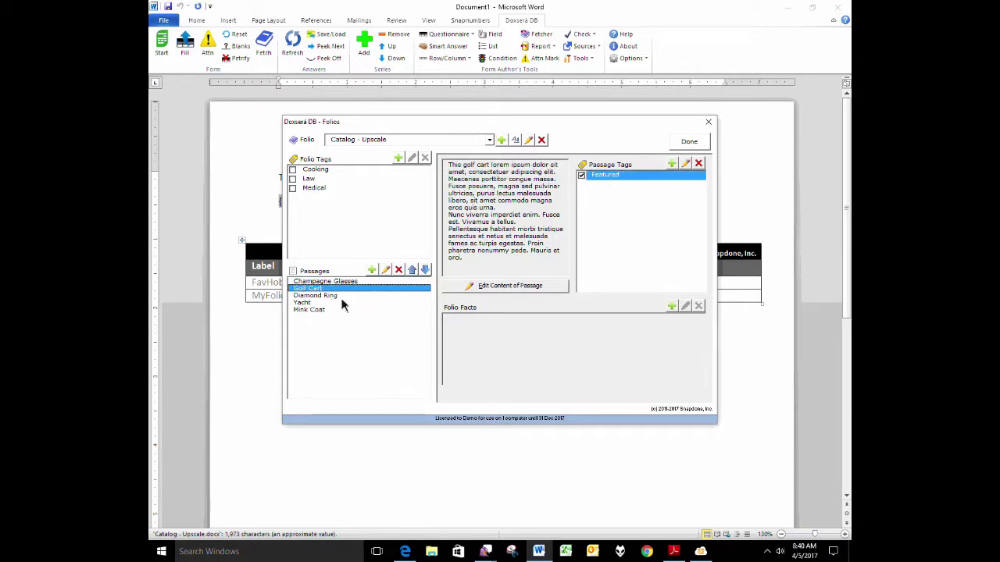
click(341, 297)
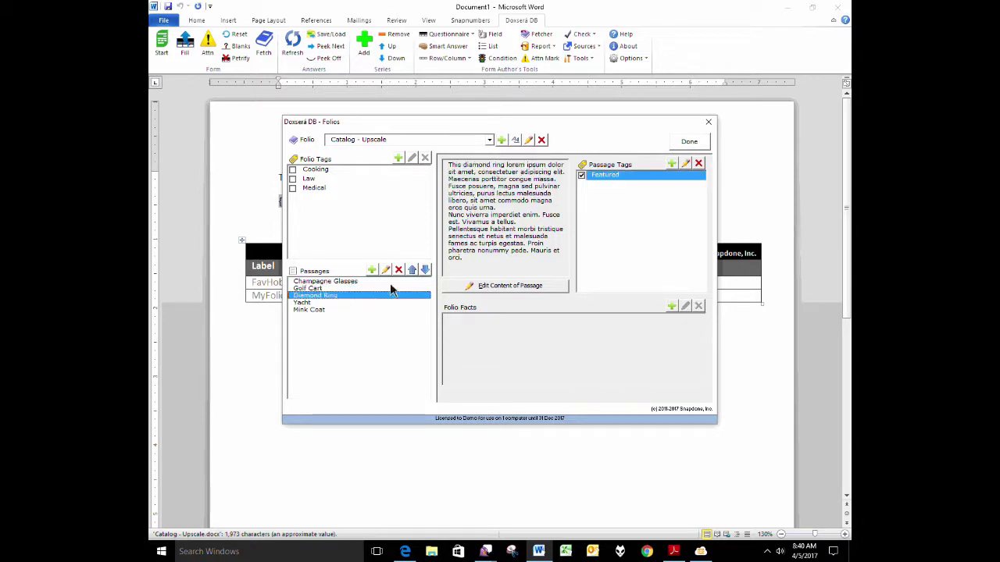
click(350, 303)
click(346, 309)
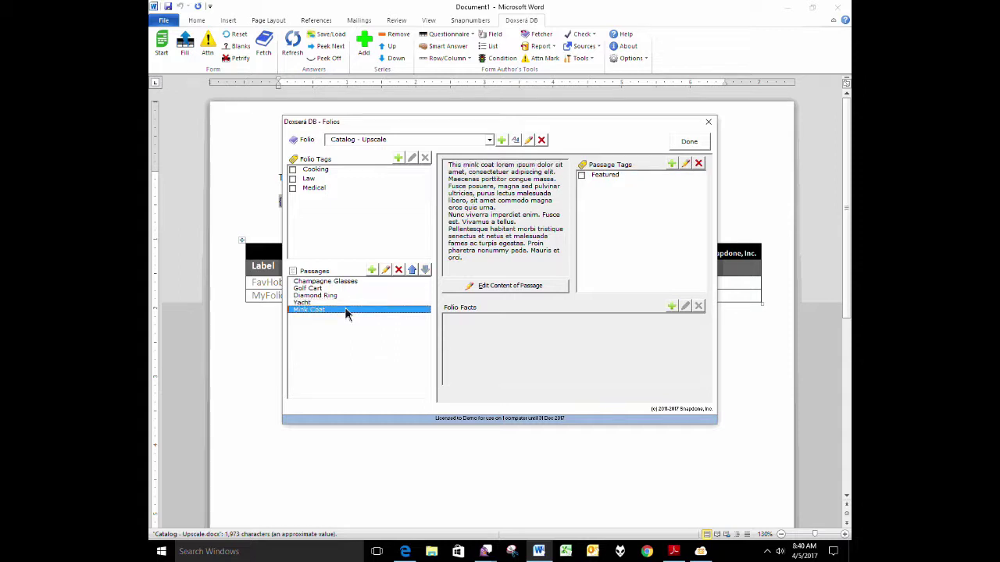
click(346, 290)
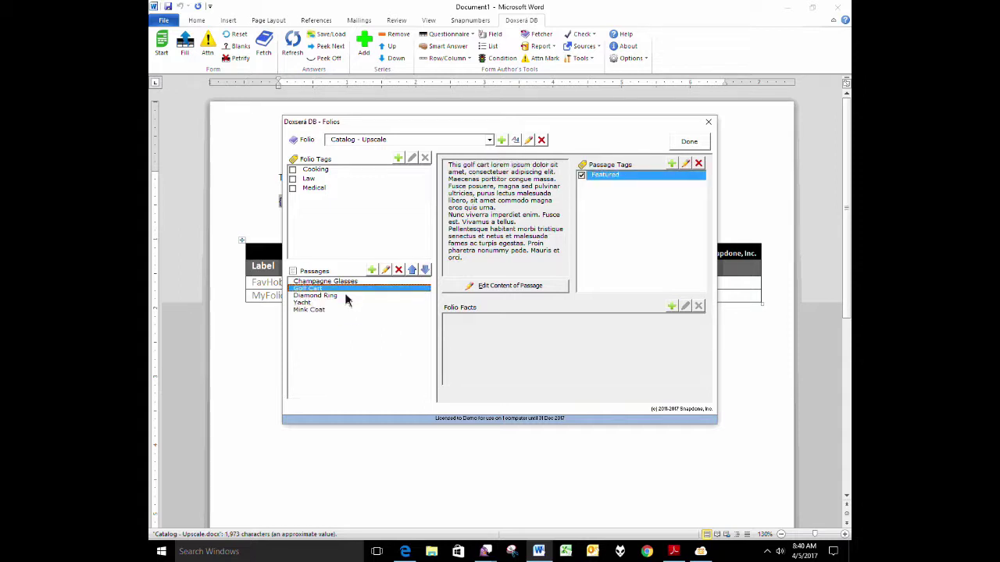
click(346, 296)
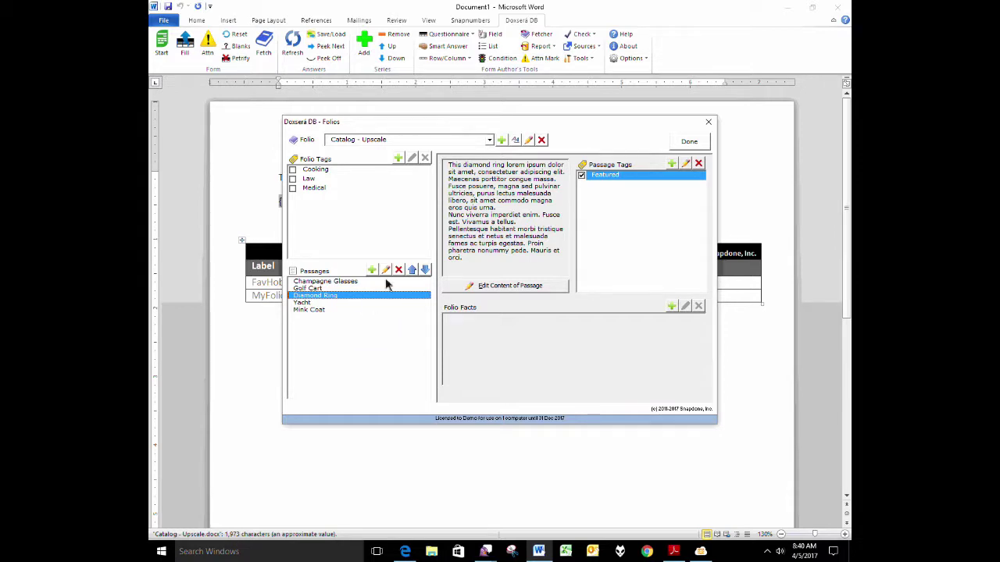
Close the folios window and enter 'What's your favoritree hobby?' as the FavHobby question
click(708, 122)
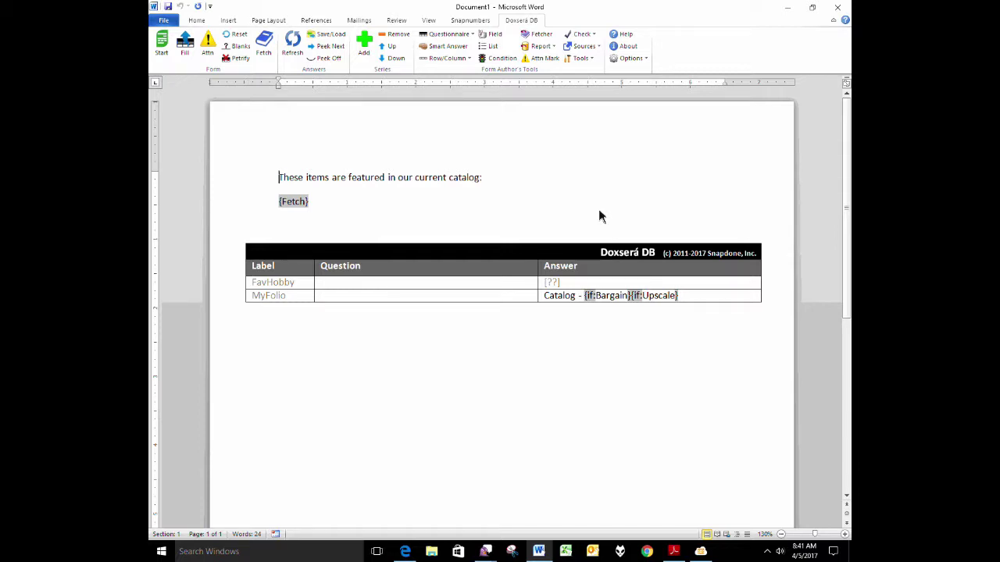
click(557, 283)
click(571, 283)
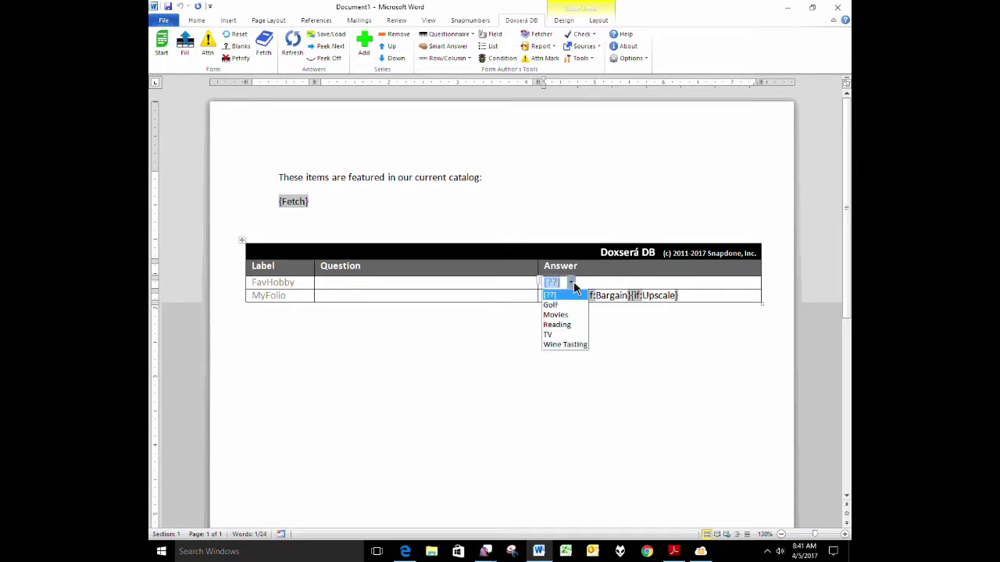
click(502, 290)
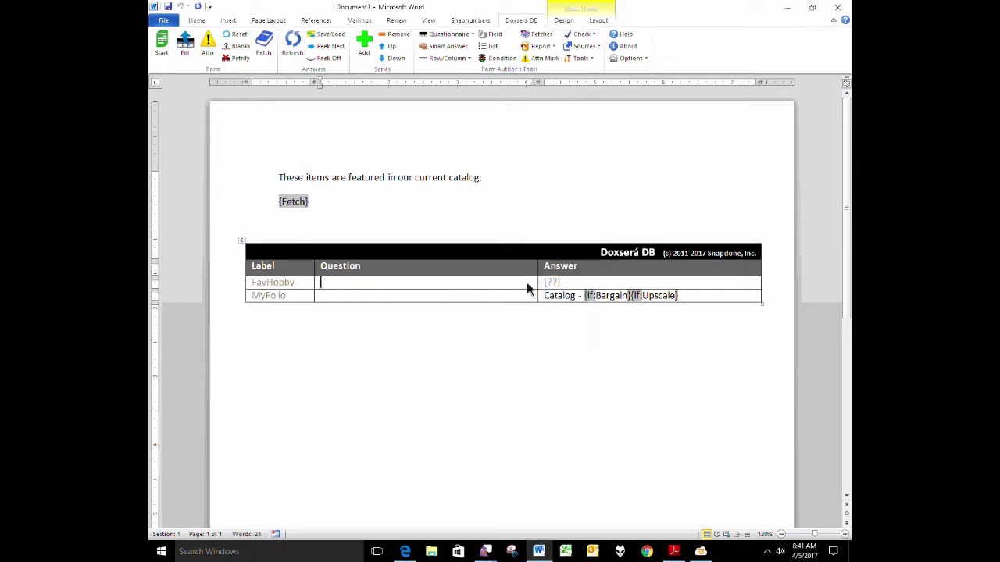
text(What's your fa)
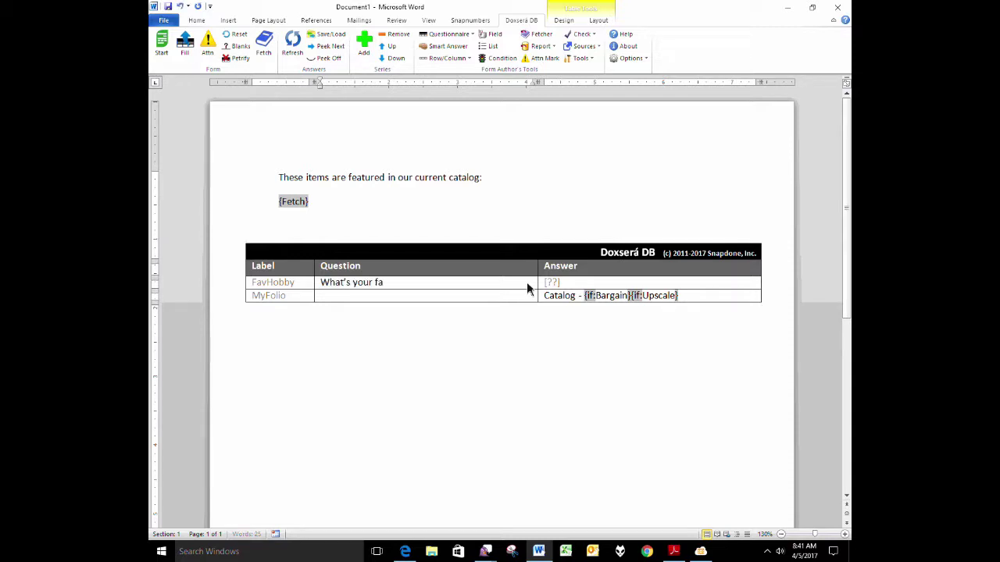
text(voritree hobby?)
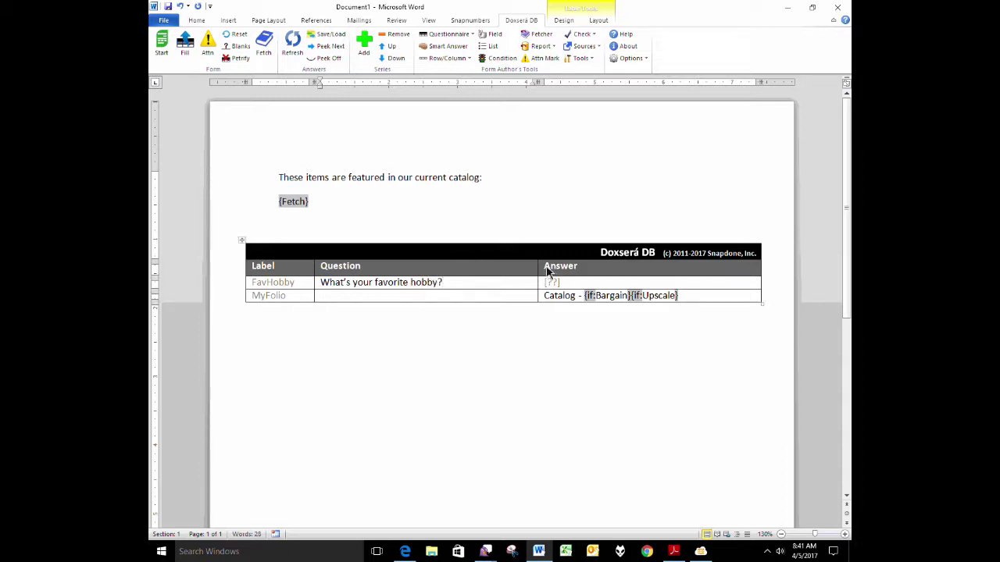
Set the FavHobby answer to Wine Tasting
click(554, 283)
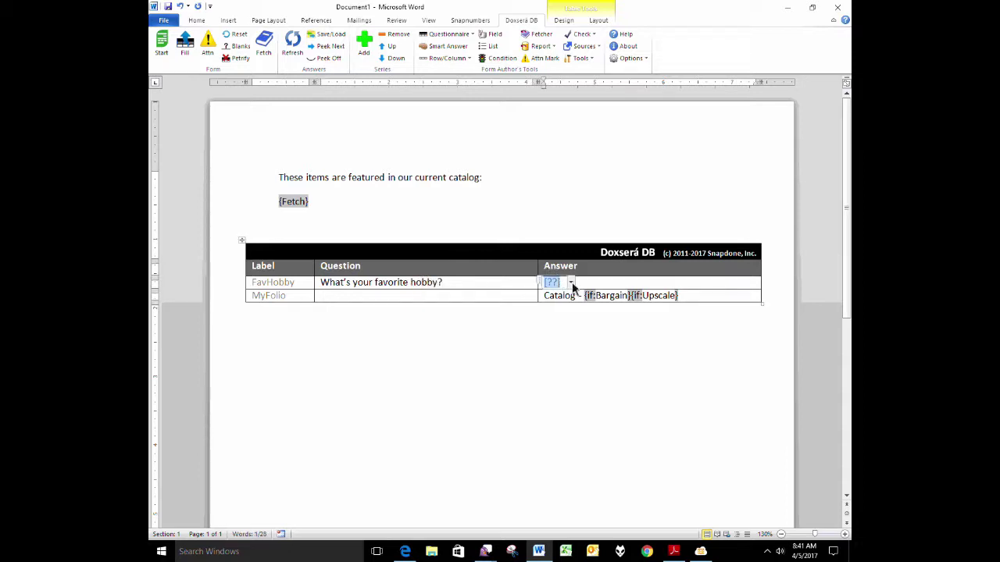
click(572, 283)
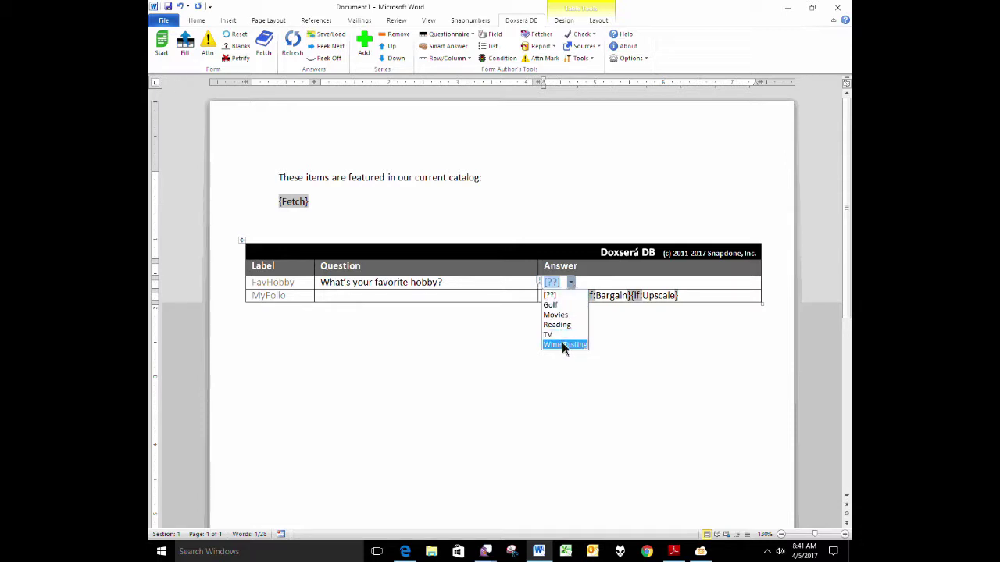
click(573, 283)
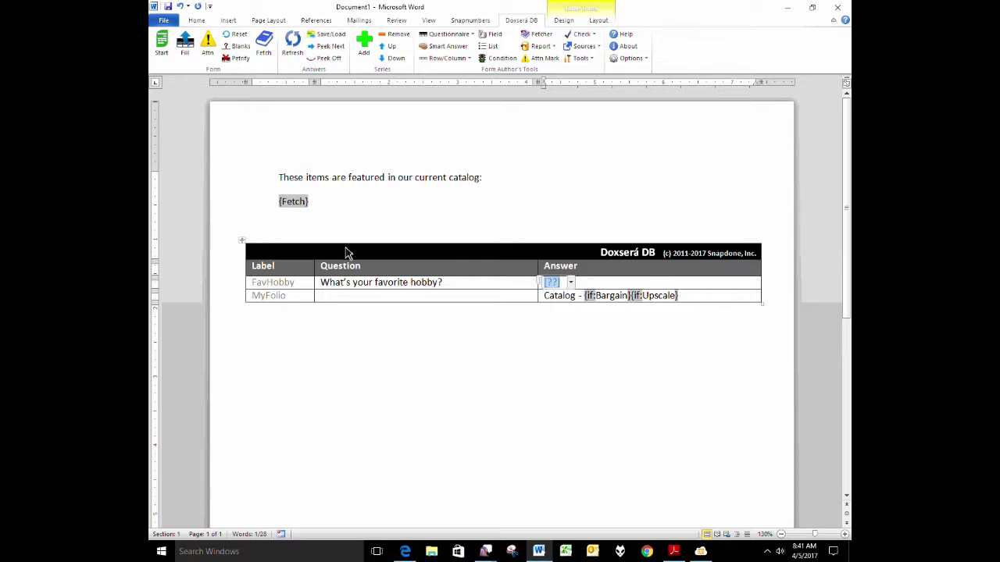
click(576, 286)
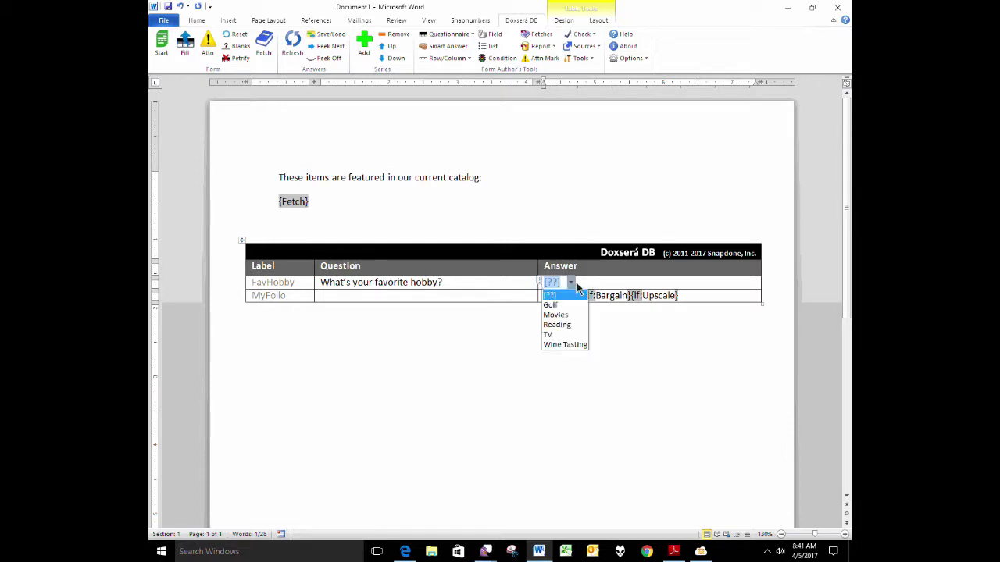
click(561, 345)
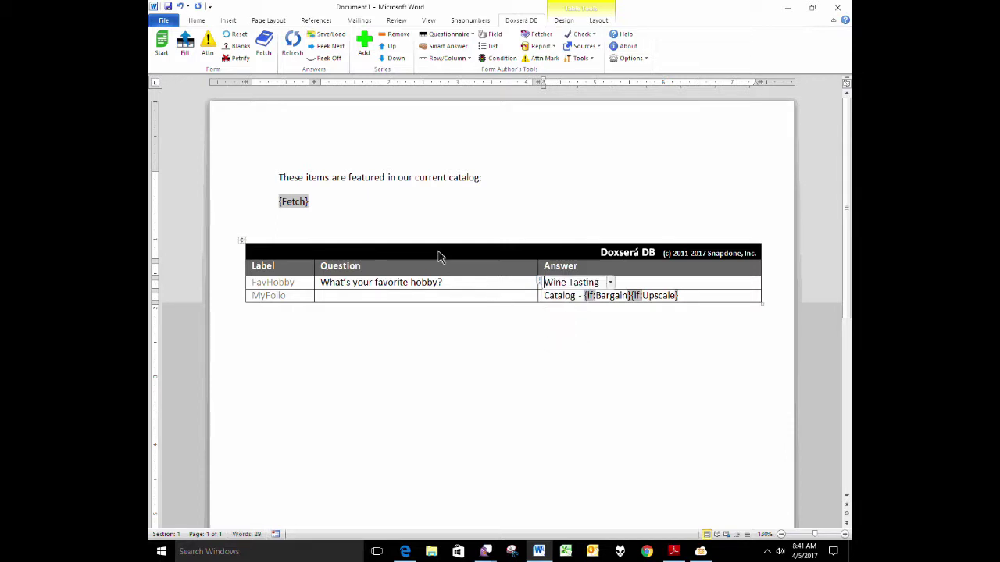
Change the FavHobby answer from Wine Tasting to TV
click(271, 201)
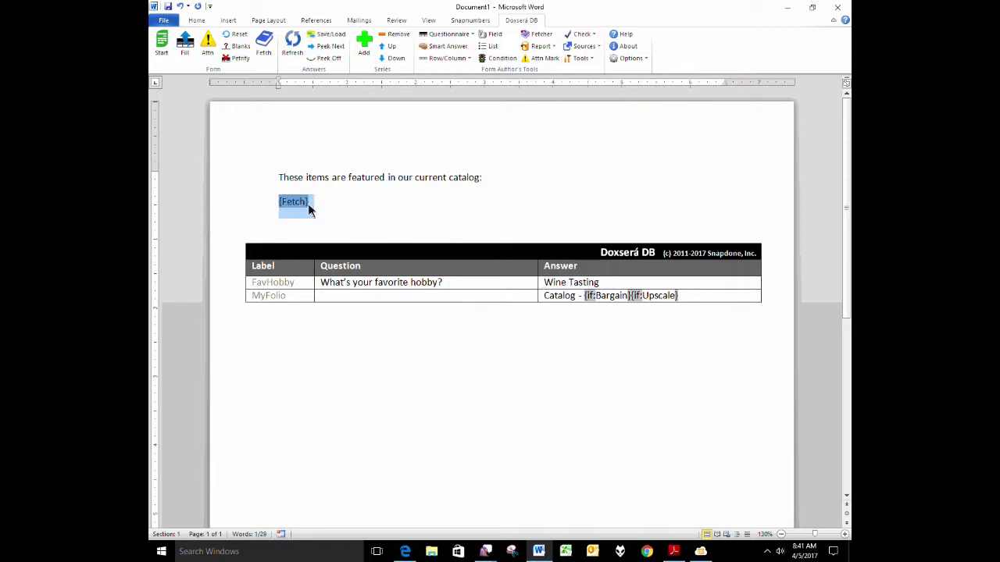
click(580, 284)
click(610, 283)
click(575, 335)
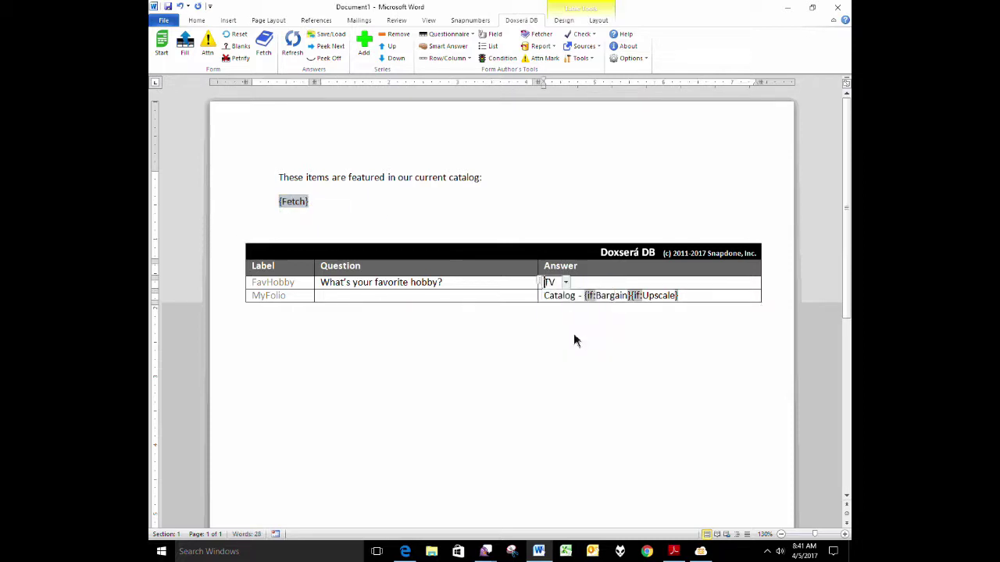
click(256, 211)
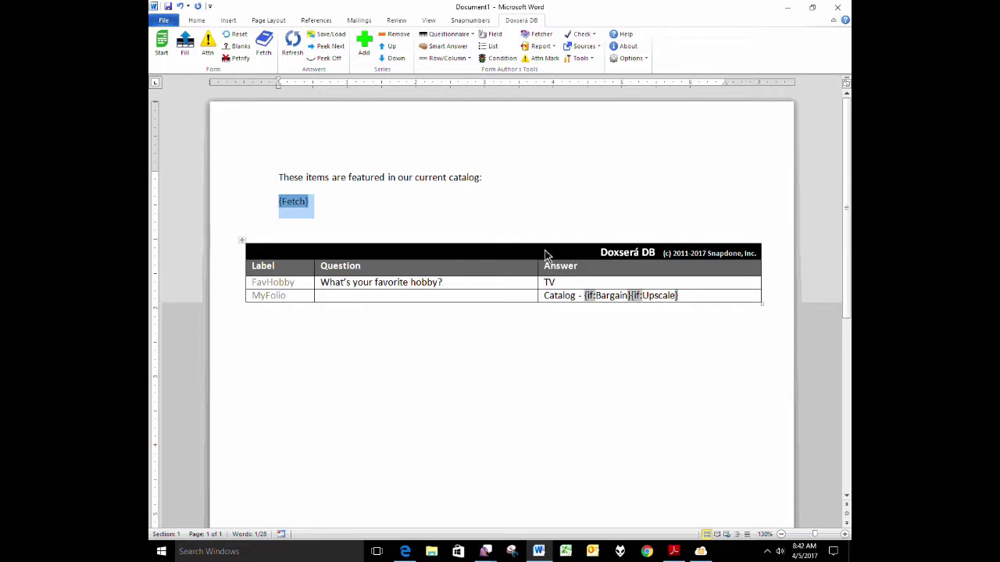
click(555, 284)
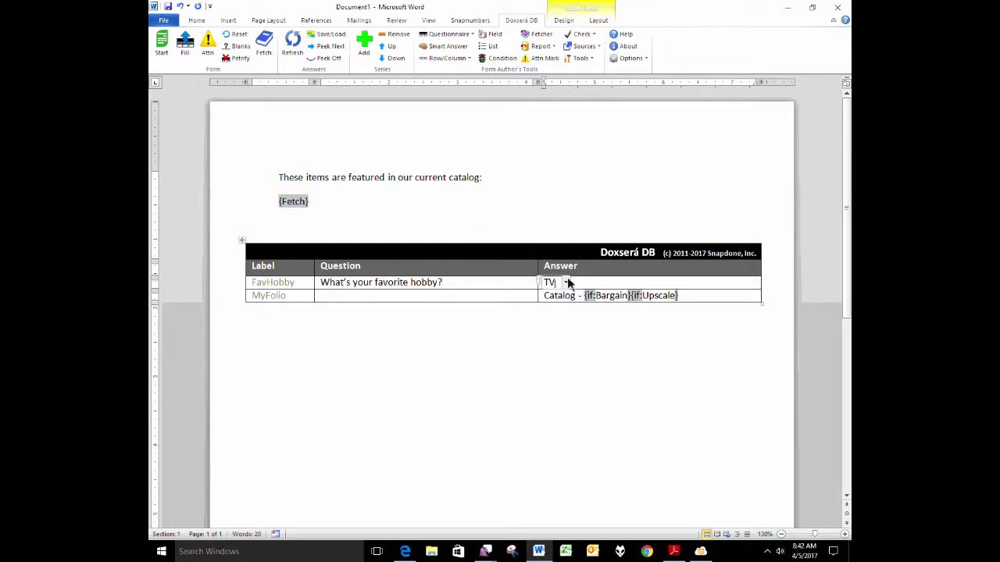
click(568, 283)
click(568, 283)
click(522, 302)
Type '{derived)' in the MyFolio question cell and select parts of its Catalog answer
text({der)
text(ived))
click(546, 295)
drag(546, 295, 589, 301)
click(596, 302)
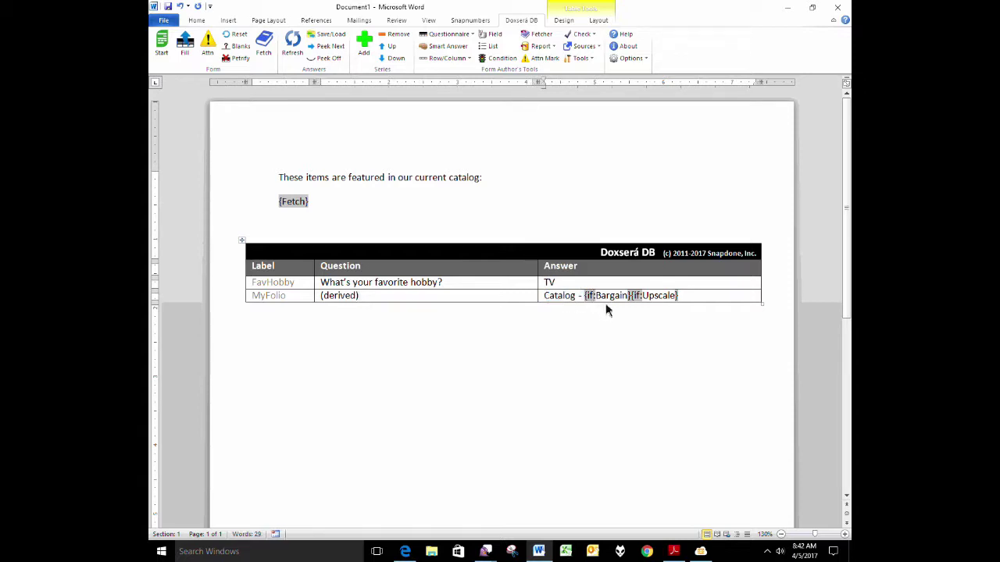
drag(598, 297, 677, 299)
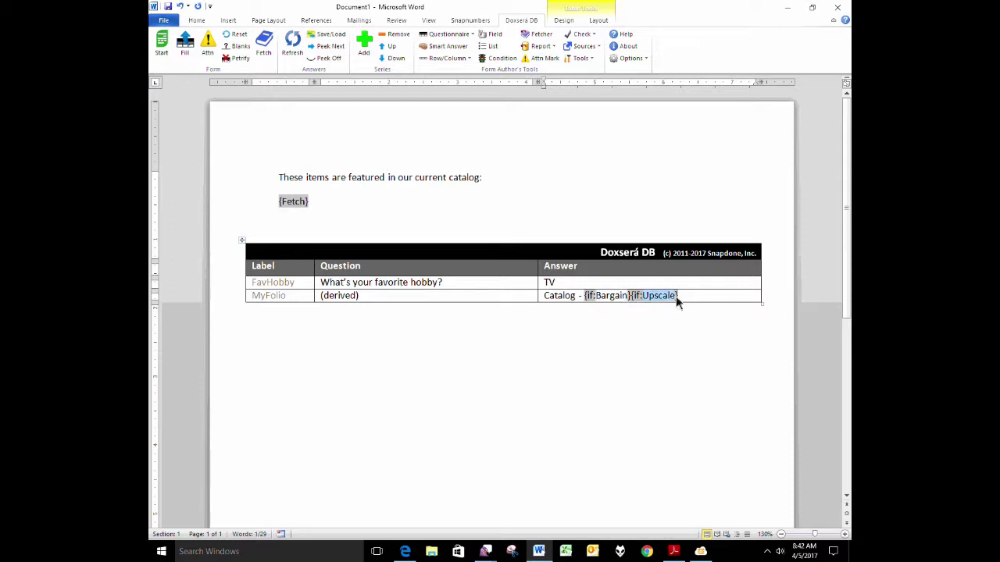
Inspect the conditions behind the {if:Upscale} and {if:Bargain} fields in the MyFolio answer
click(592, 303)
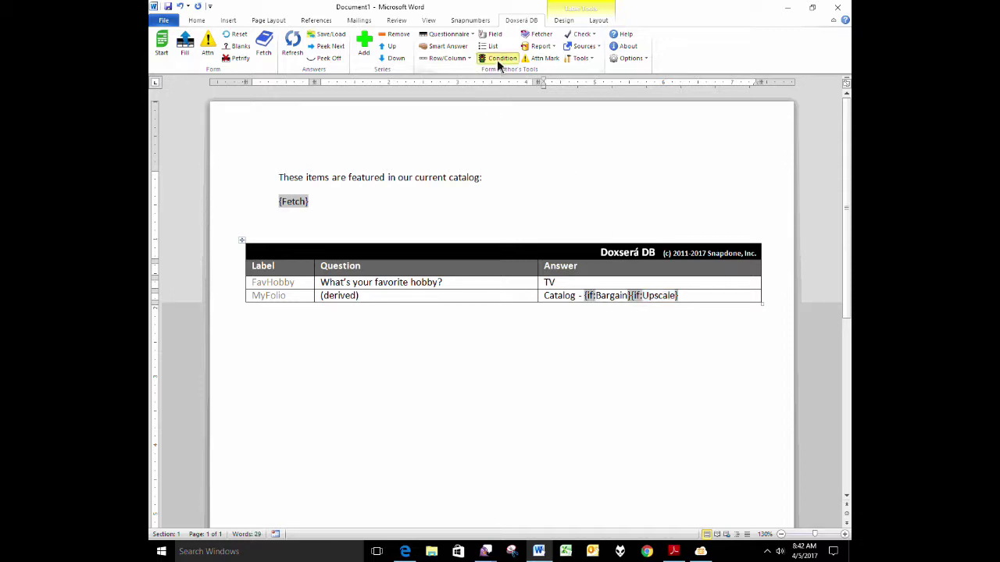
click(499, 60)
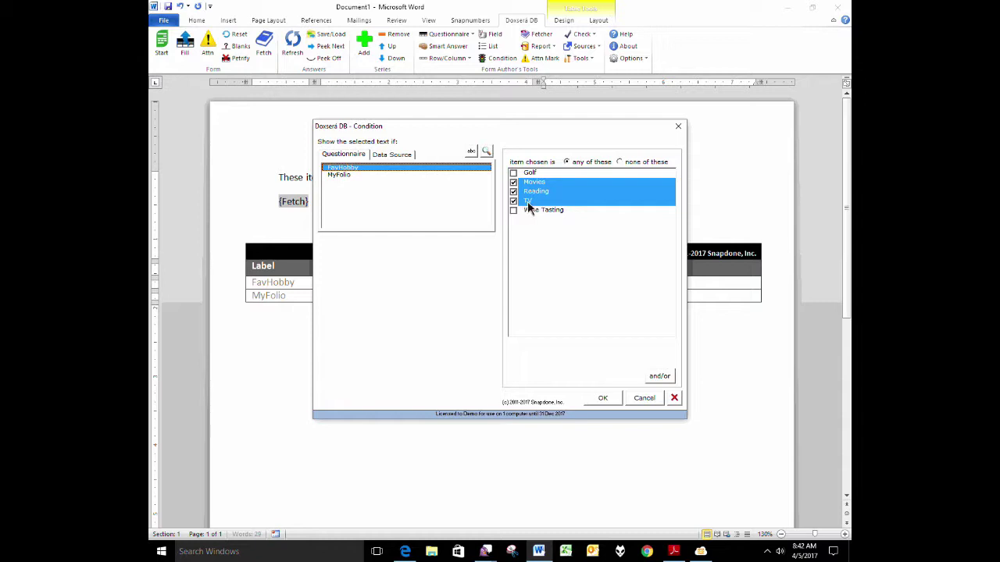
click(678, 126)
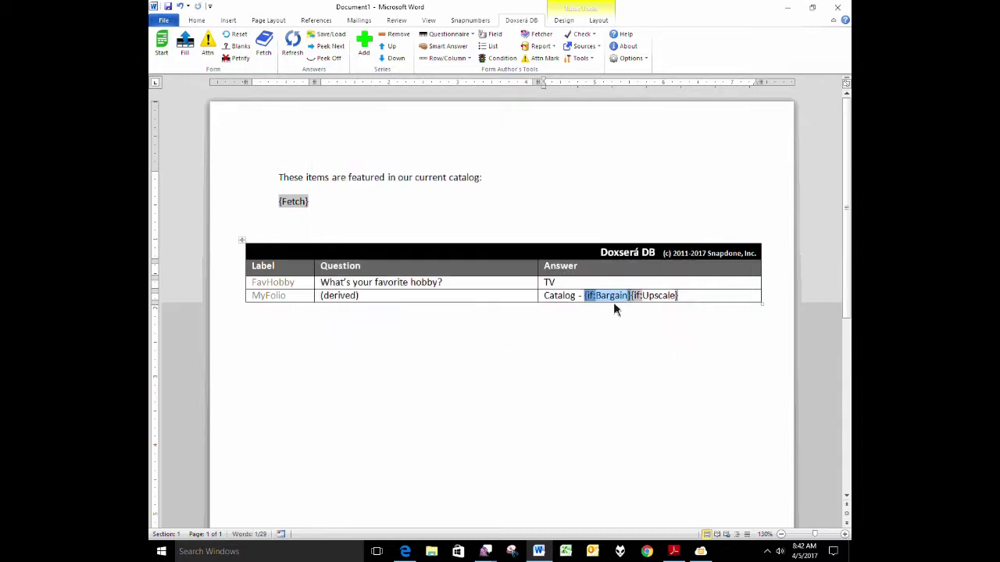
click(640, 297)
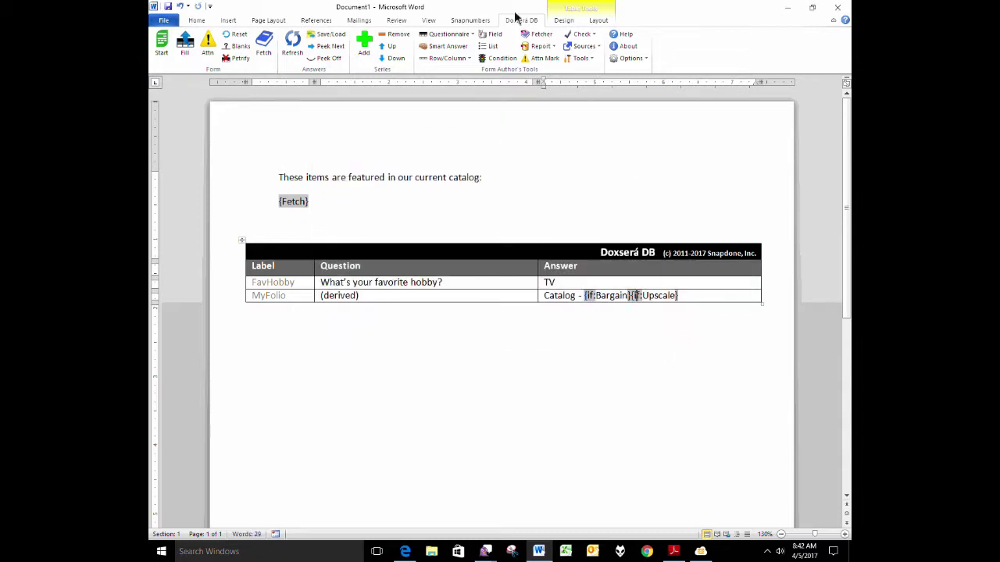
click(498, 58)
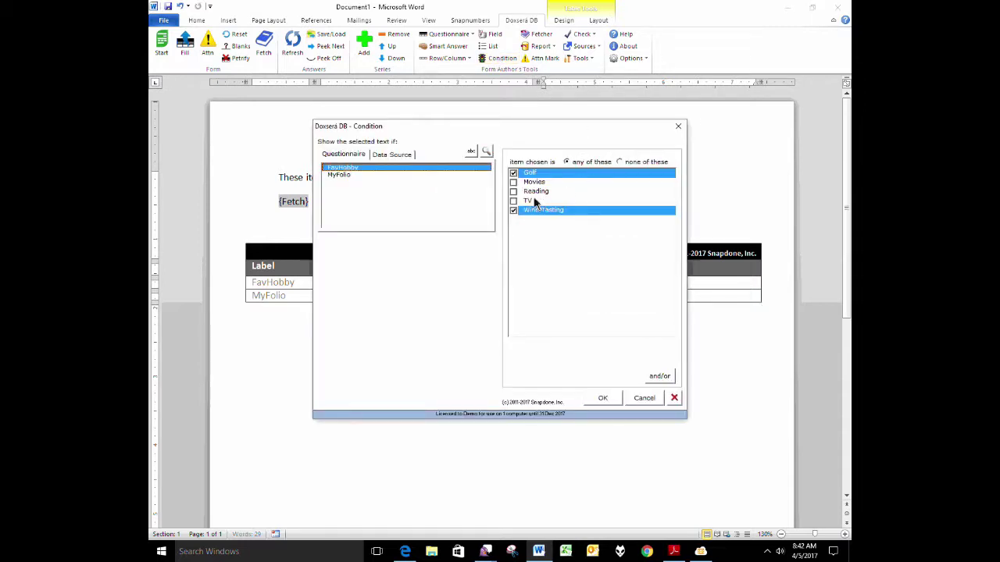
click(678, 127)
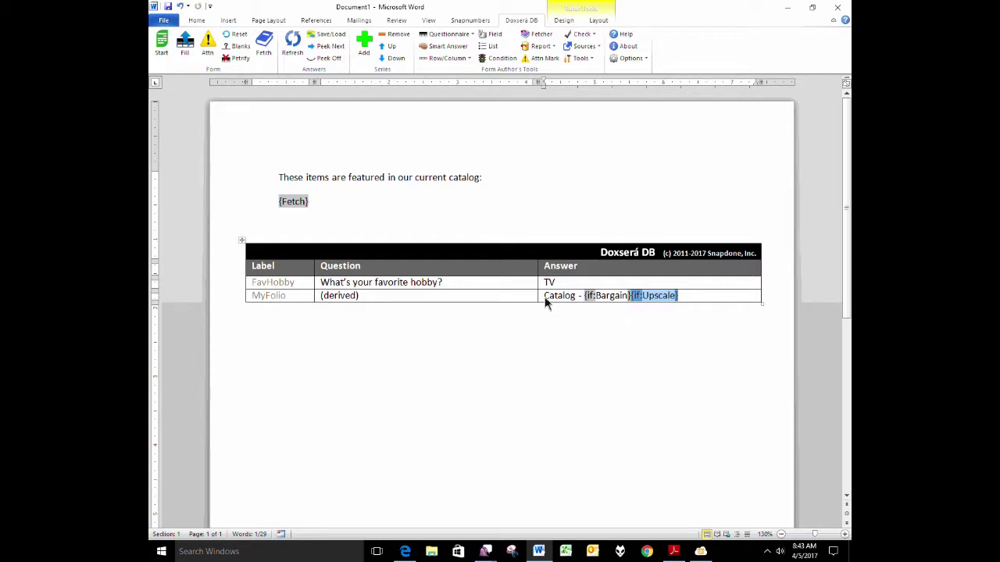
drag(545, 301, 673, 304)
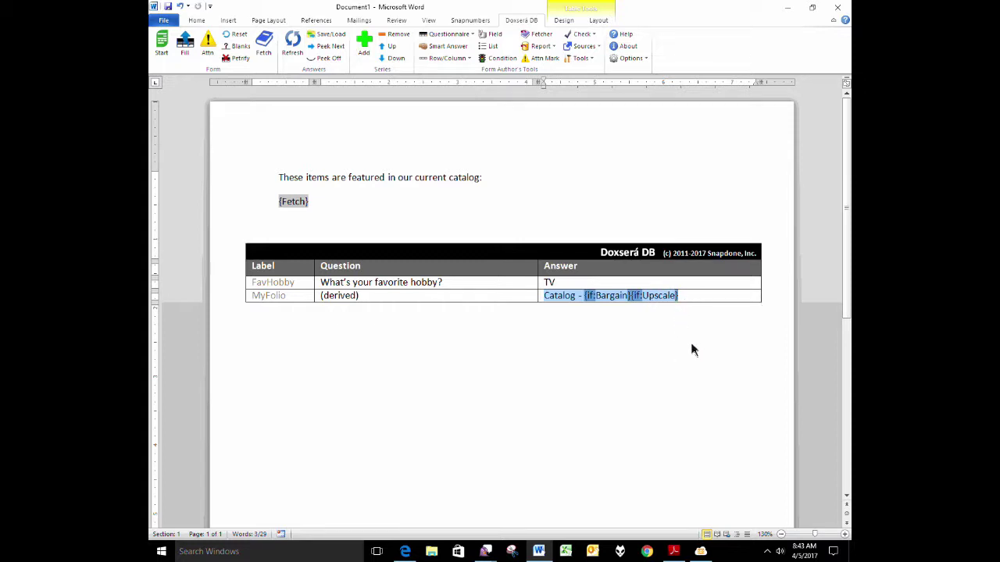
Delete the {Fetch} field under the catalog sentence and return to that empty line
click(284, 202)
double_click(283, 204)
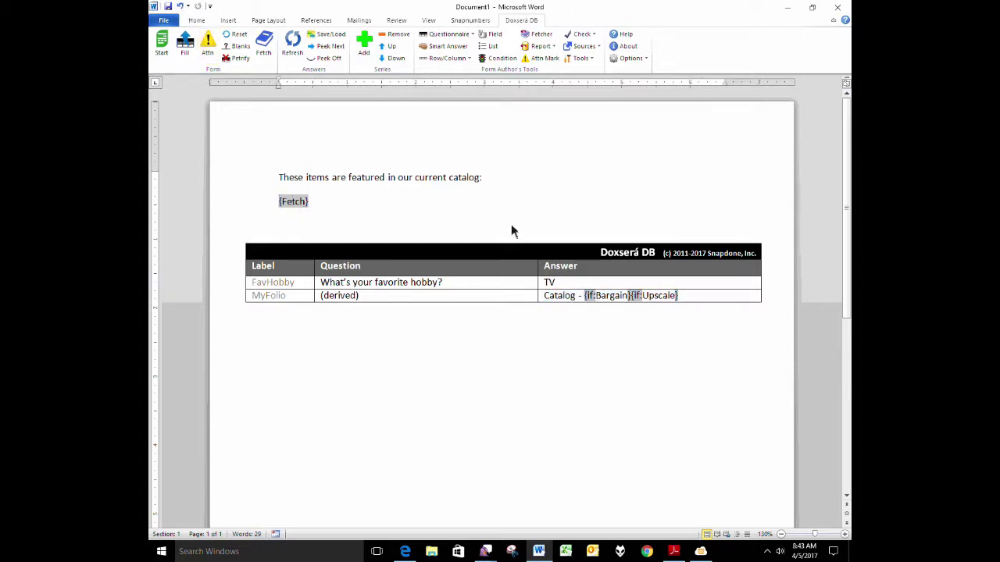
key(Delete)
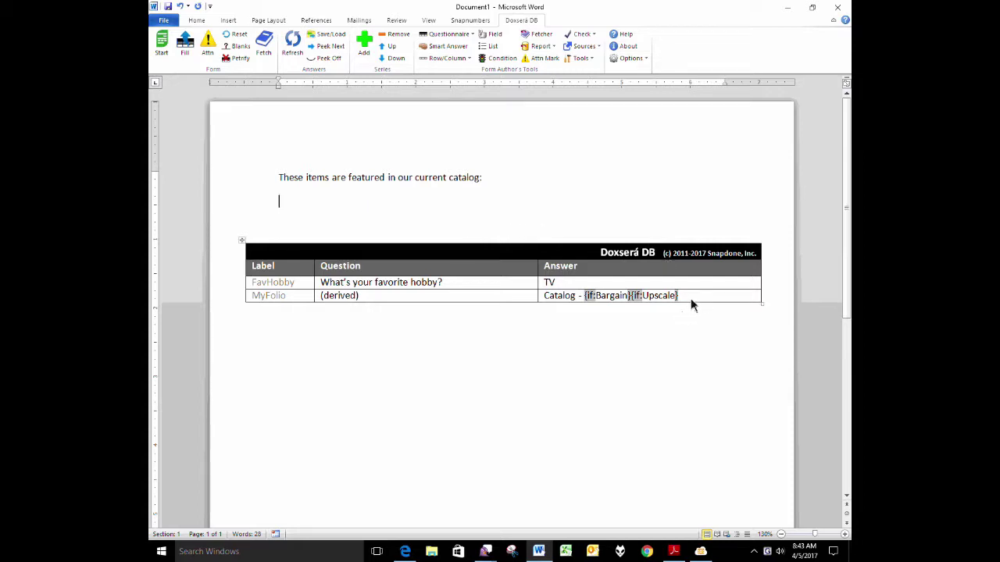
drag(686, 297, 549, 299)
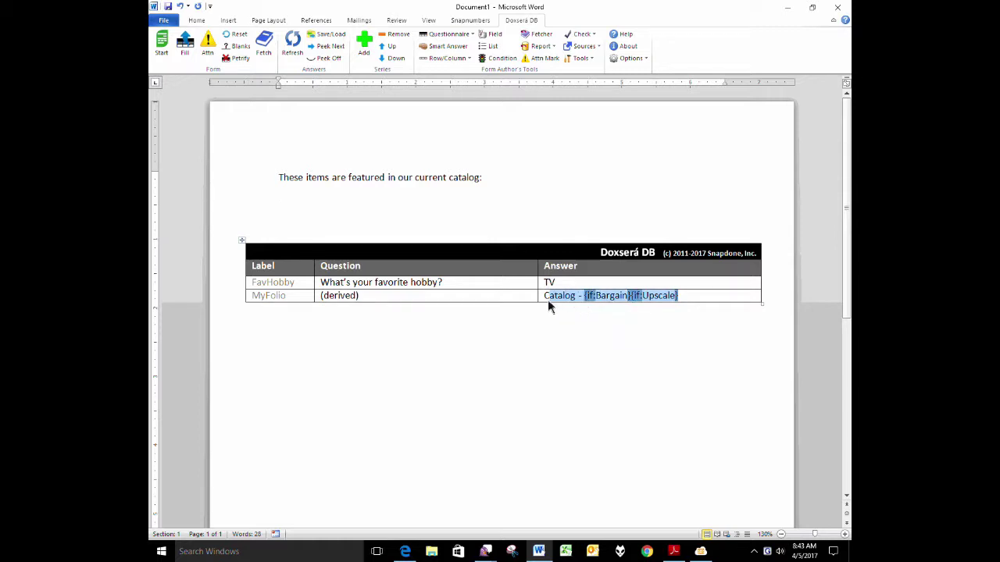
click(547, 303)
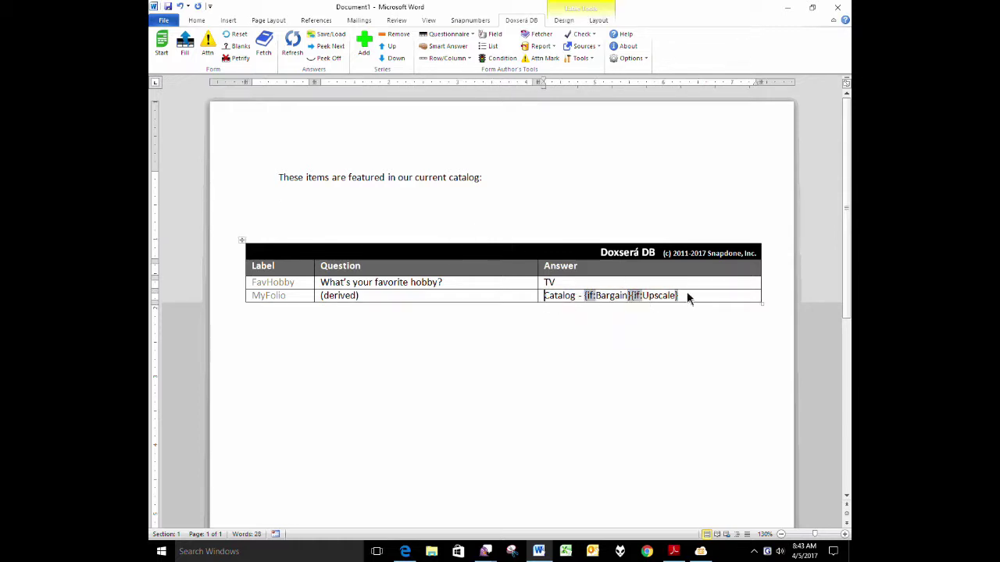
drag(687, 295, 573, 316)
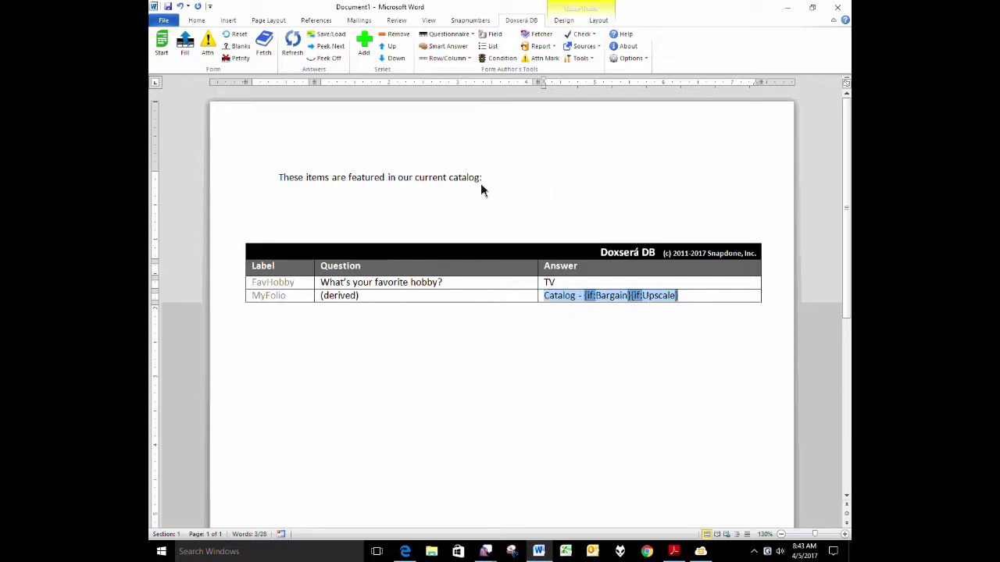
click(309, 203)
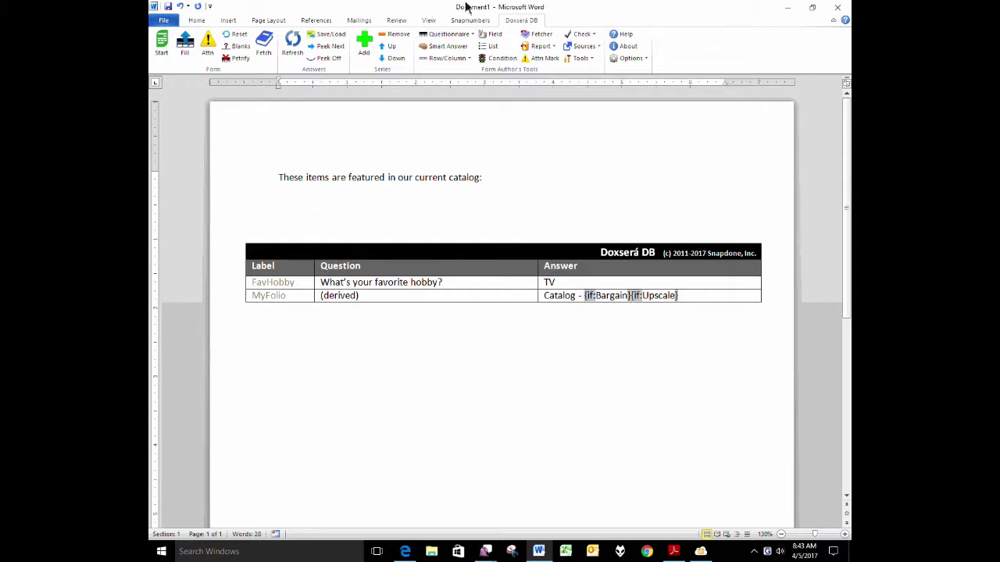
Insert a Fetcher taking folios named by the {MyFolio} variable, with passages chosen by variable criteria
click(540, 36)
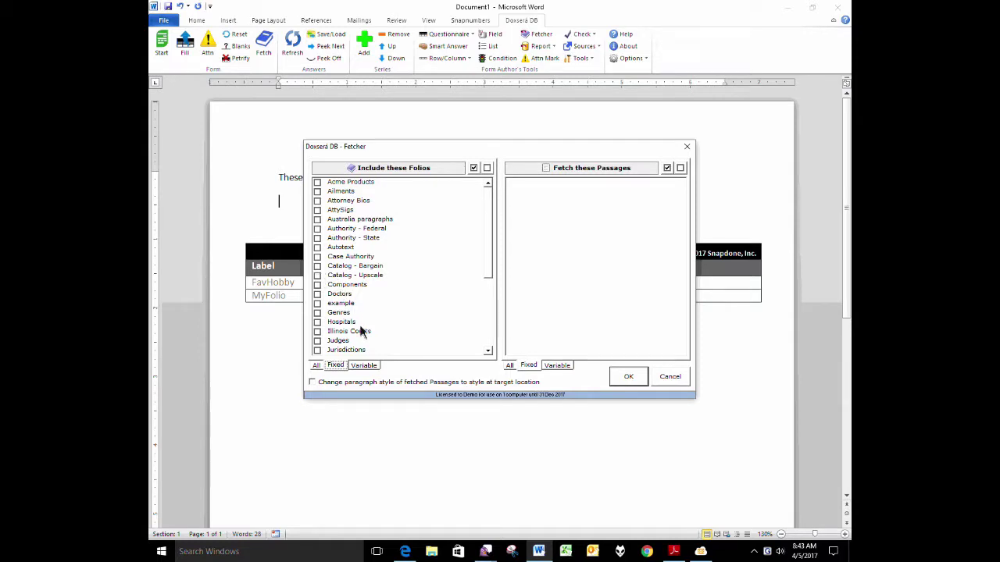
click(364, 366)
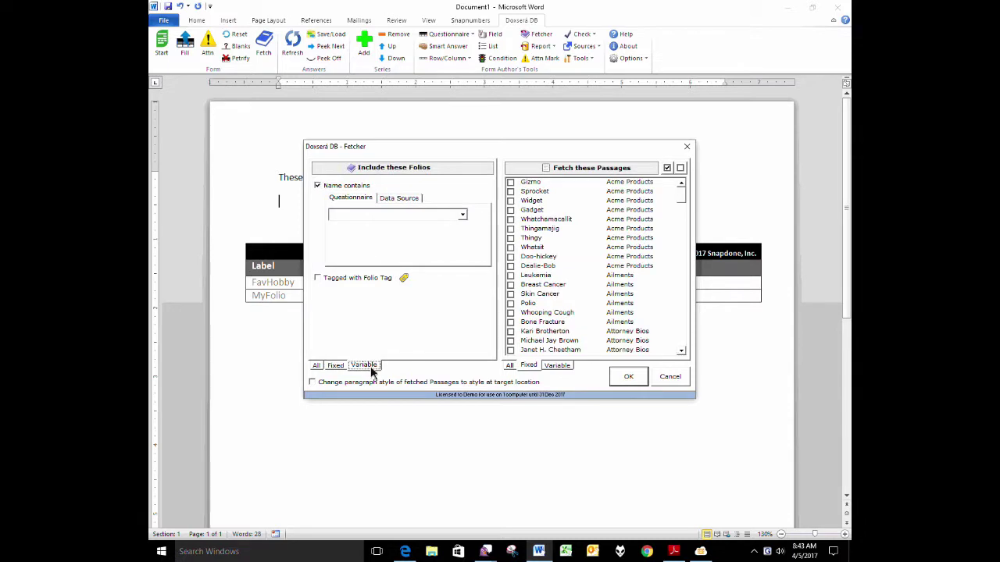
click(462, 215)
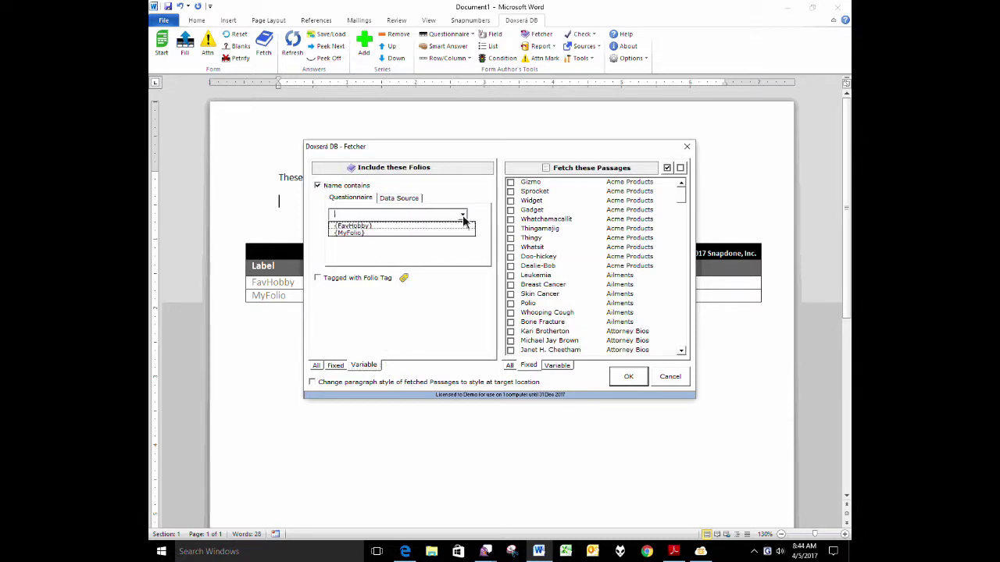
click(351, 233)
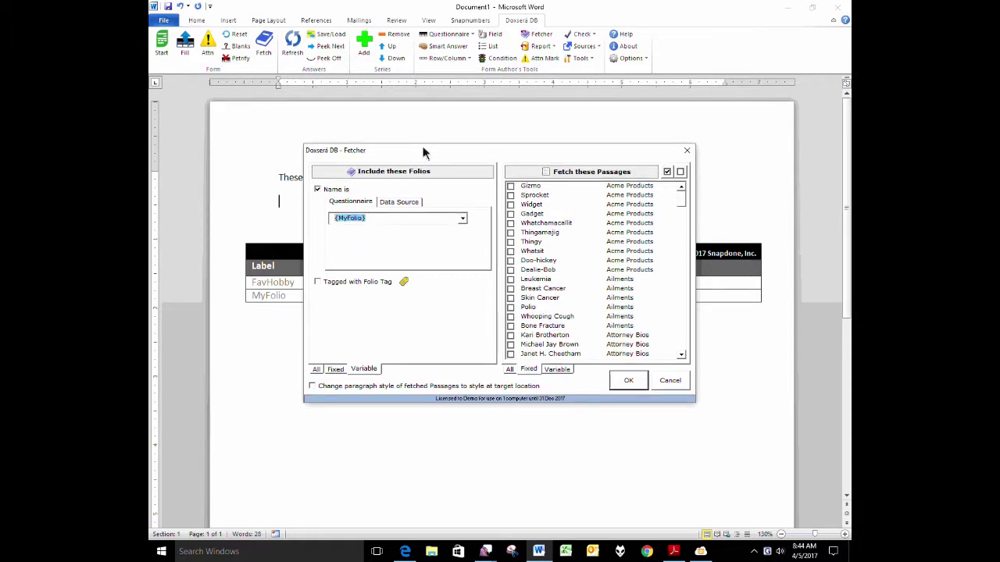
drag(418, 150, 411, 343)
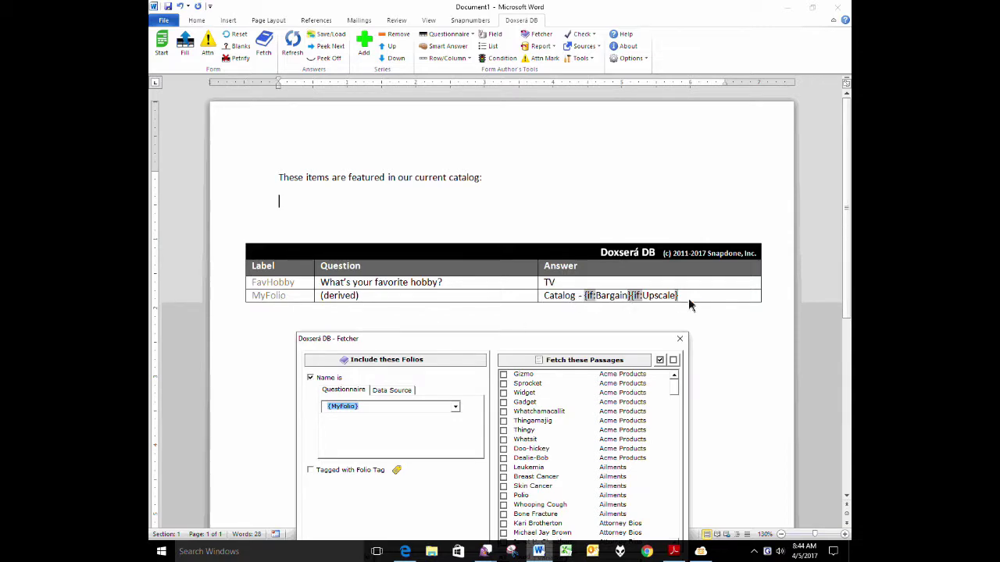
drag(534, 340, 531, 154)
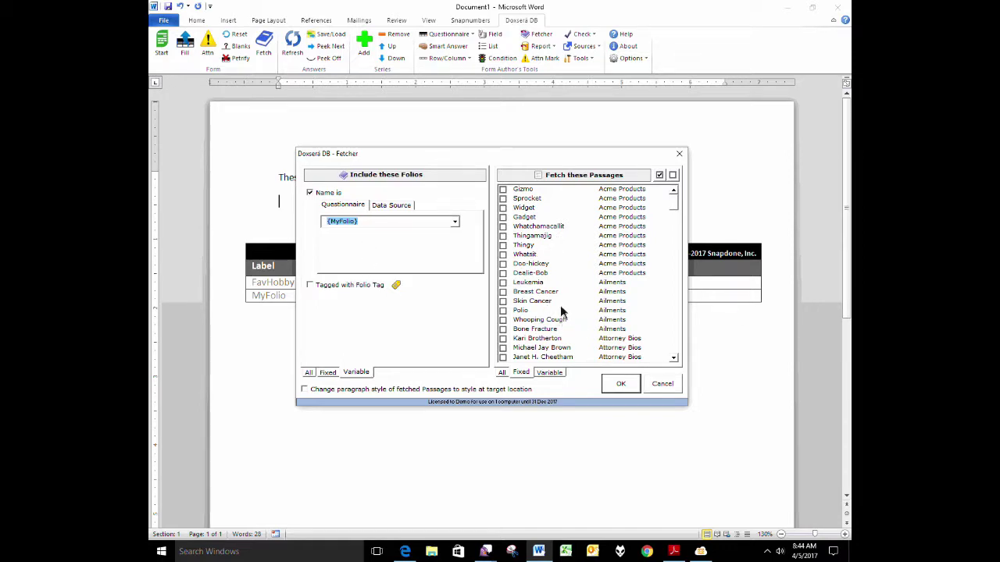
mouse_move(675, 205)
mouse_down()
mouse_move(677, 320)
mouse_move(681, 197)
mouse_up()
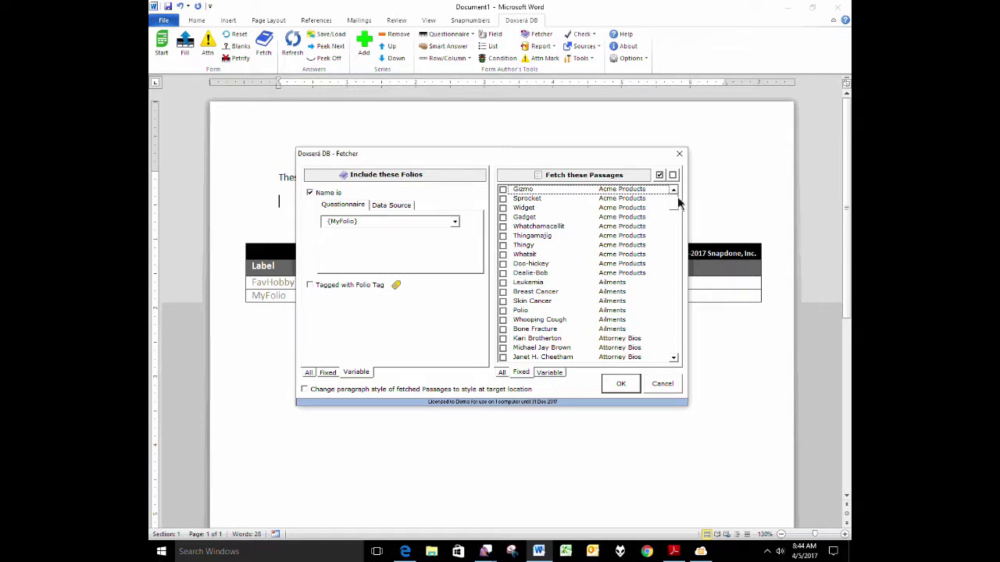
click(550, 373)
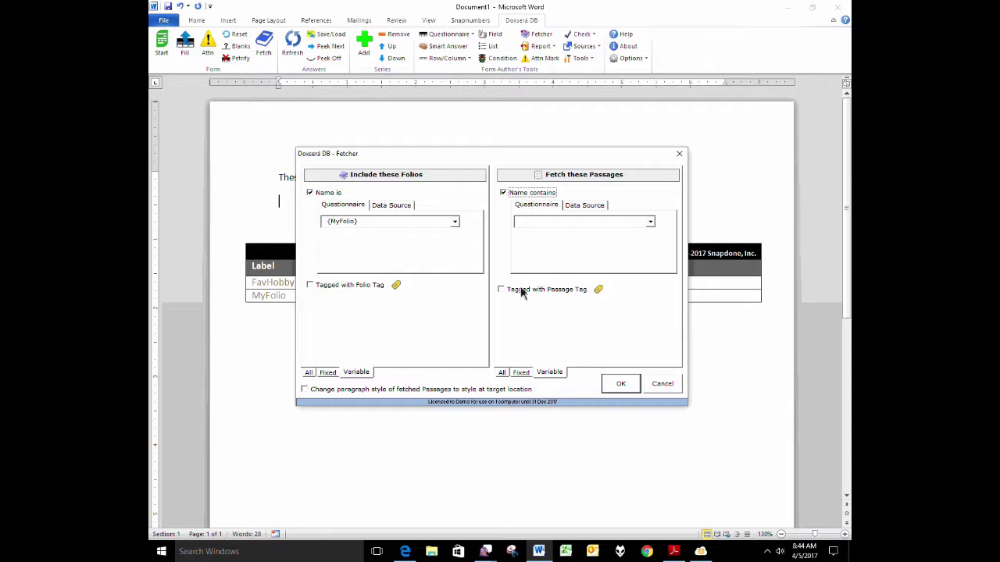
Change the Fetch filter from name to the Featured passage tag and insert the field
click(503, 193)
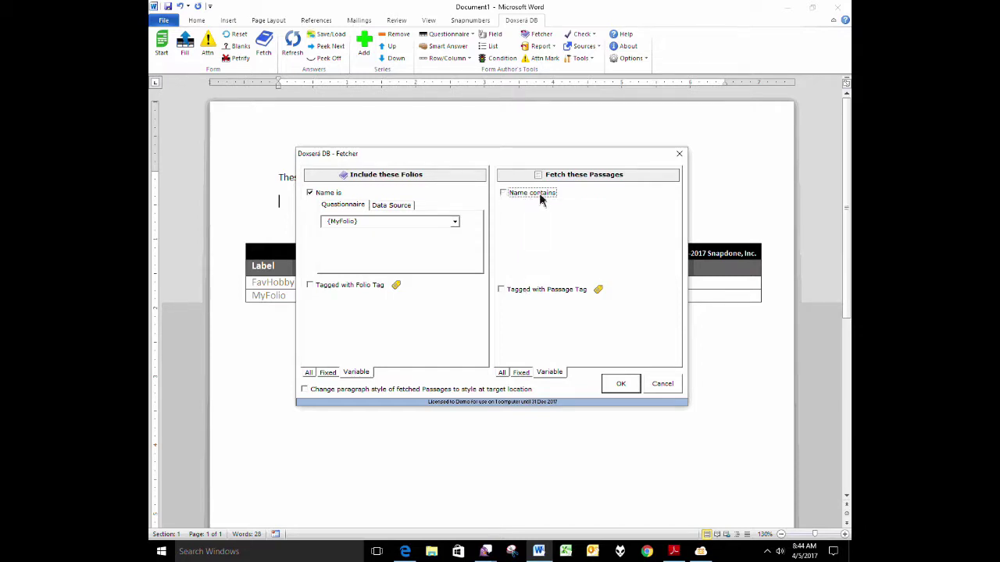
click(501, 290)
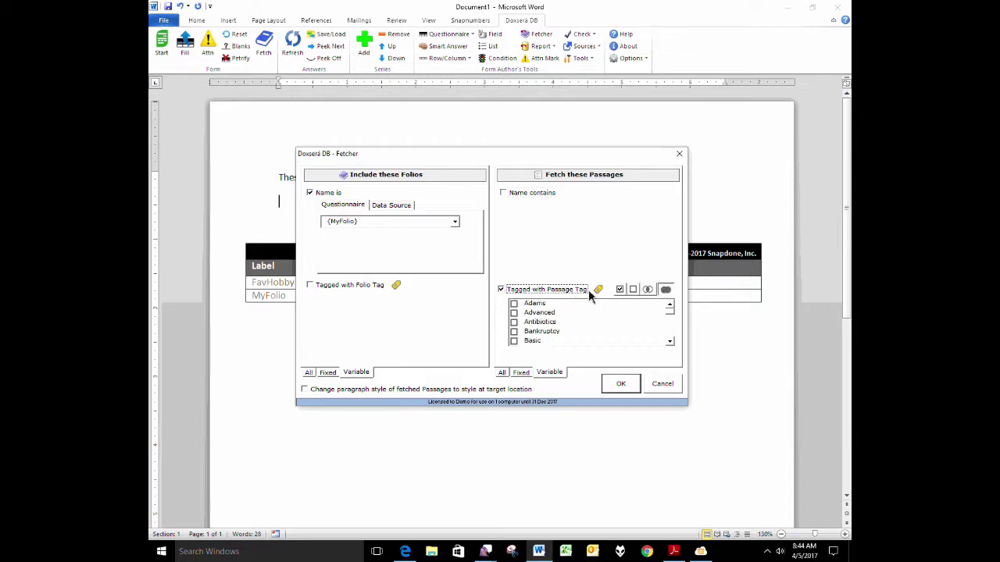
click(672, 322)
click(673, 324)
click(673, 320)
click(675, 318)
click(673, 321)
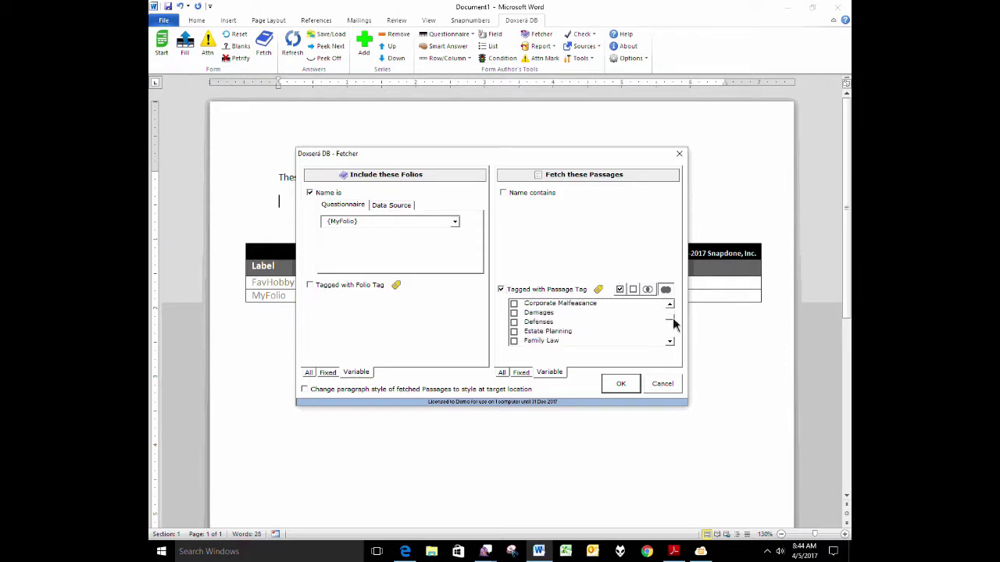
click(672, 322)
scroll(672, 310, up, 1)
click(515, 314)
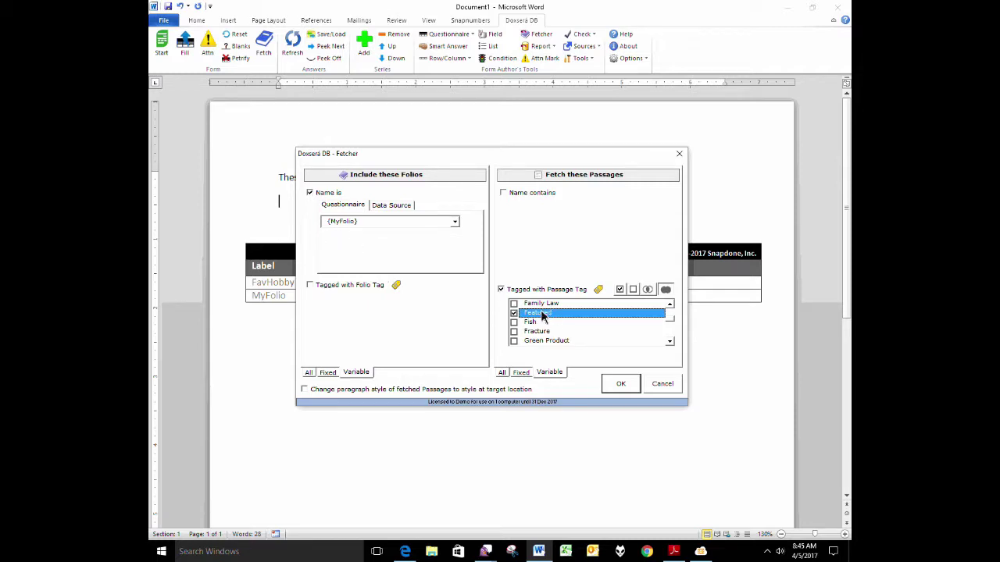
click(628, 386)
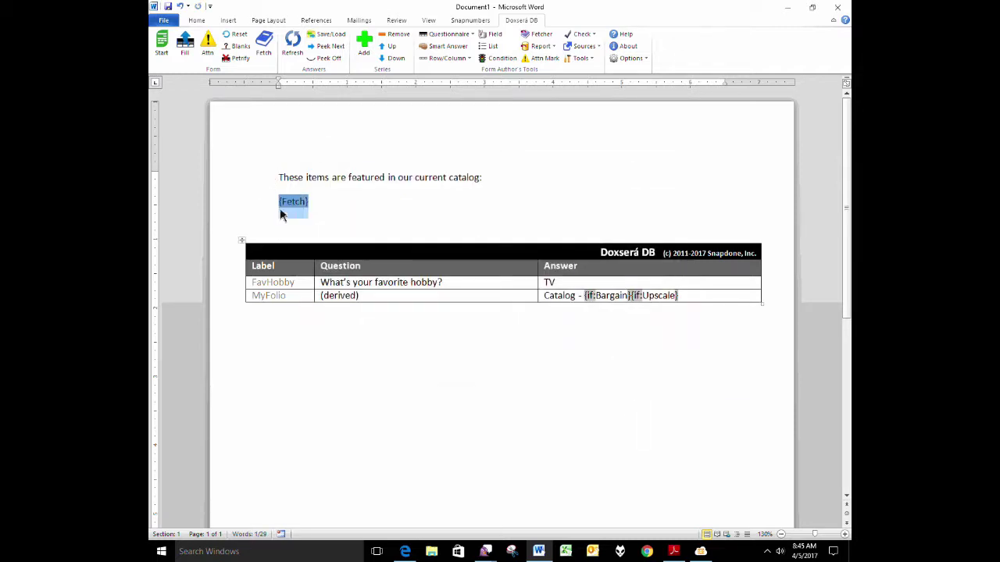
Check the FavHobby dropdown choices, leaving the answer at TV
click(340, 204)
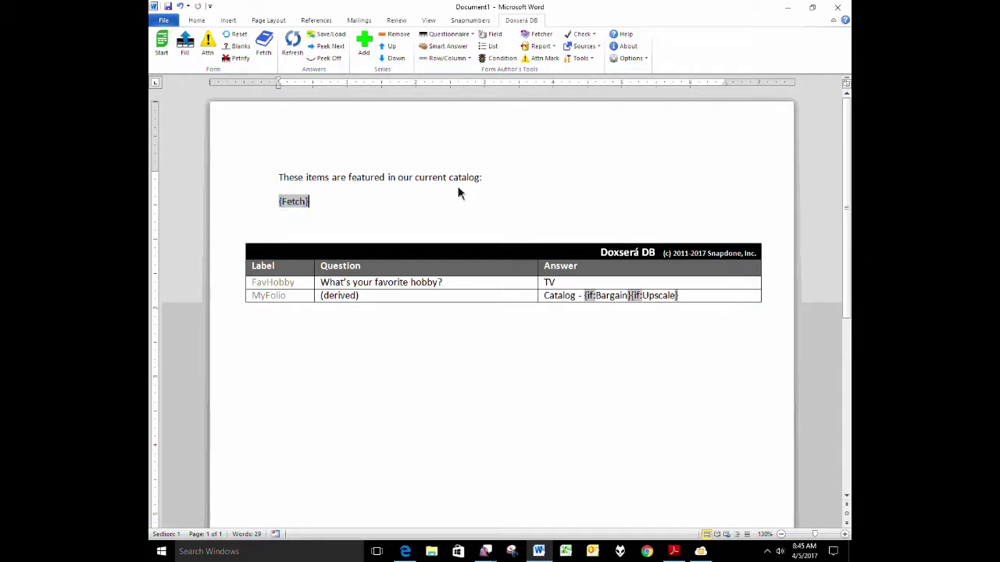
click(551, 285)
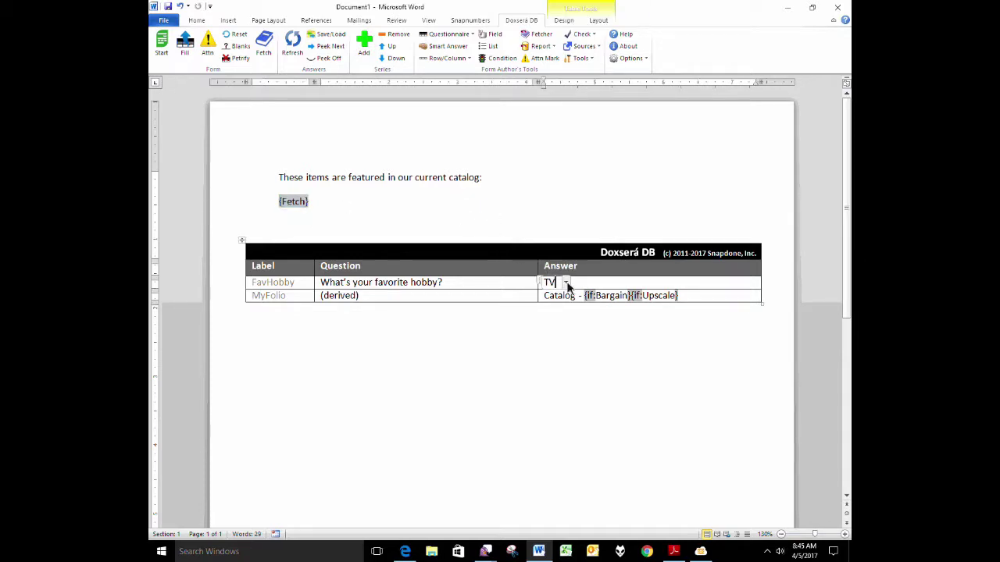
click(566, 283)
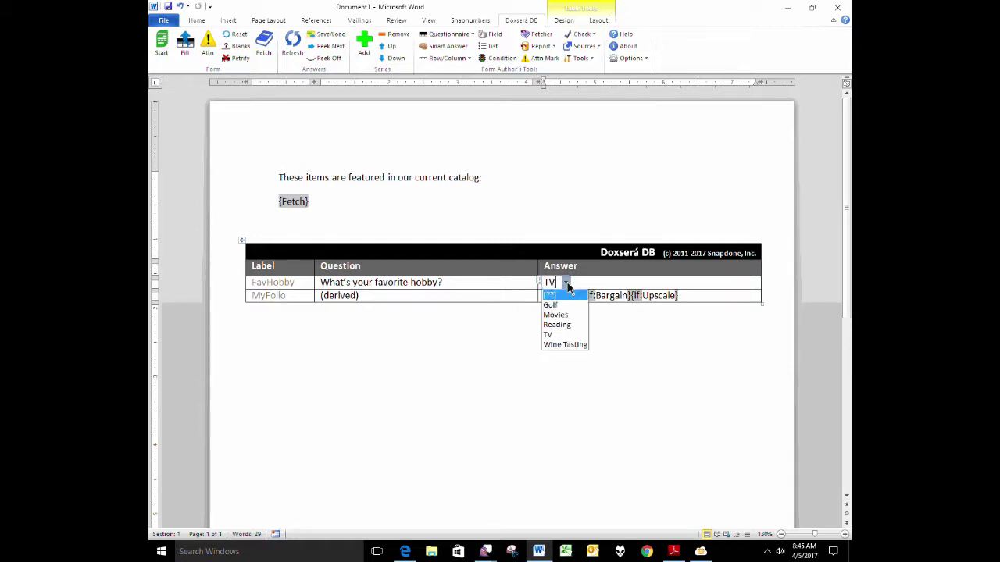
click(371, 178)
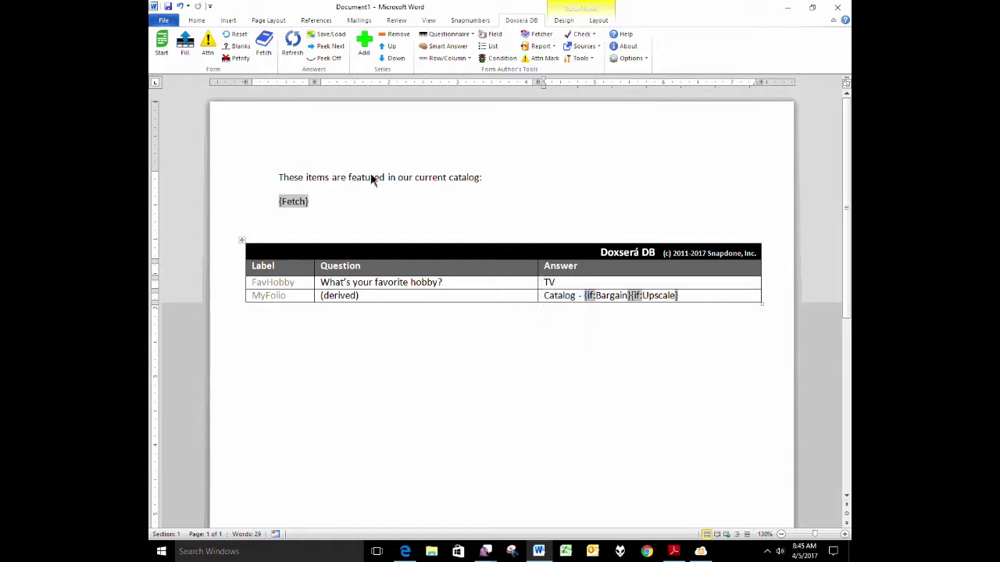
Save As to the Desktop named catalog, with type Word Template (*.dotx)
click(165, 20)
click(179, 54)
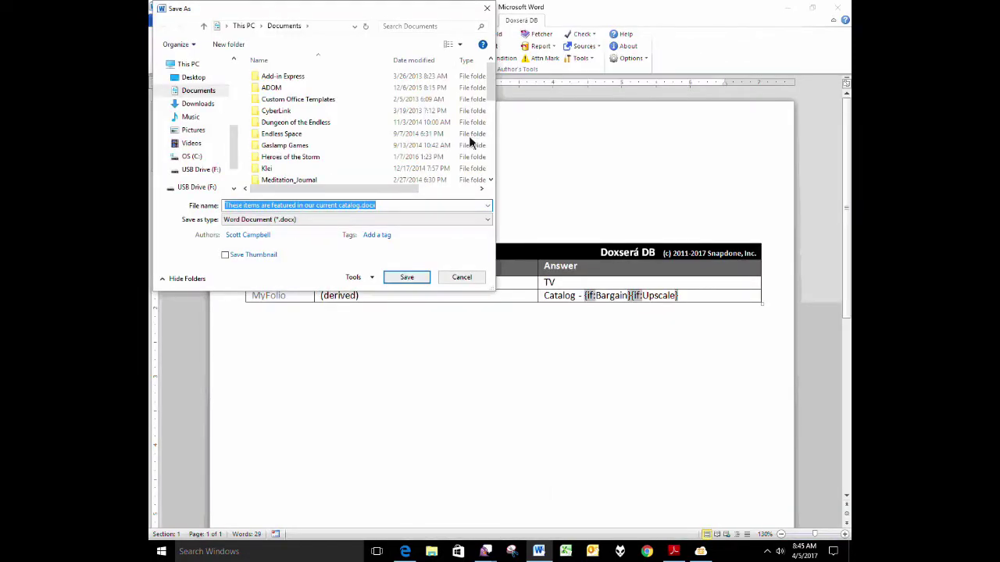
click(196, 78)
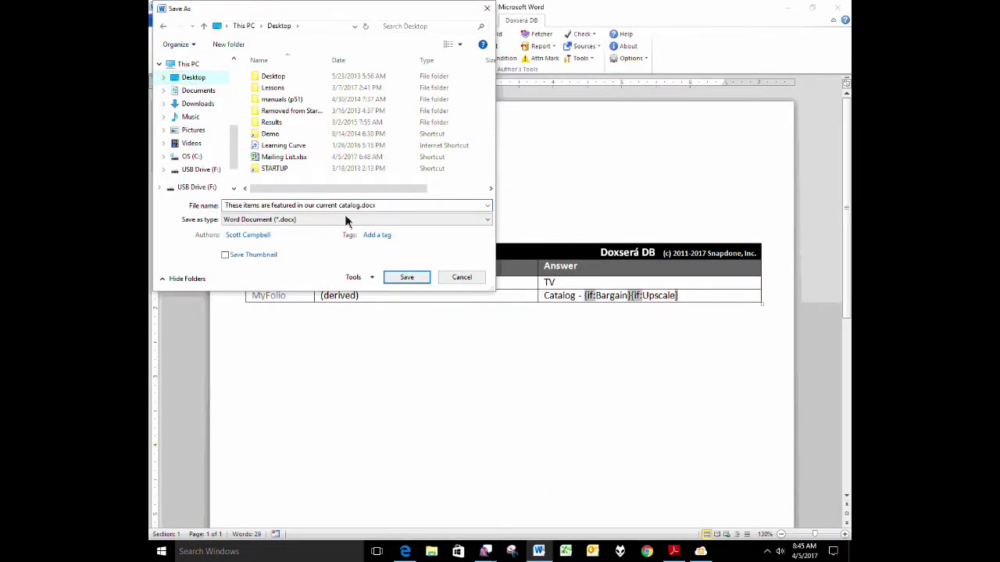
click(403, 206)
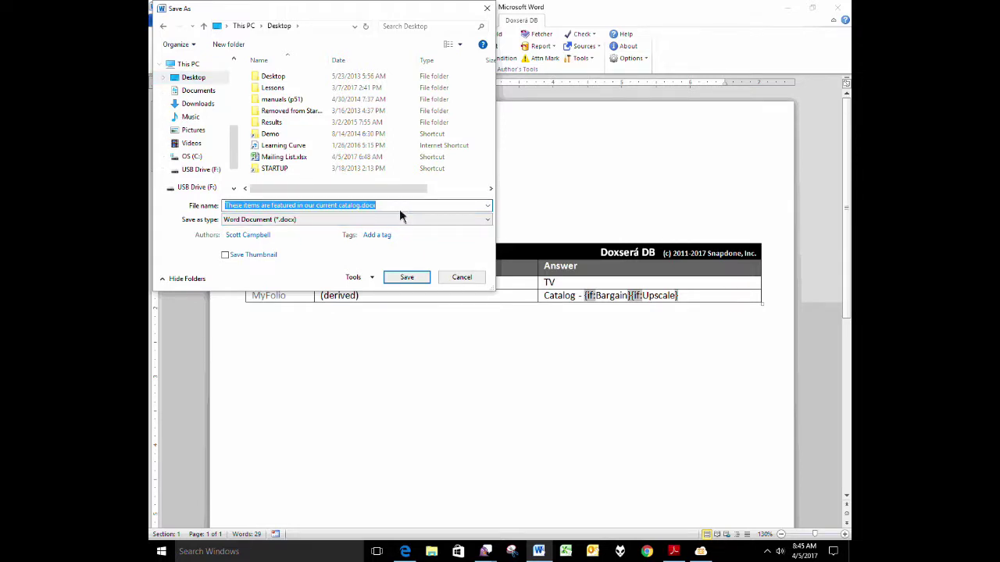
text(catalog)
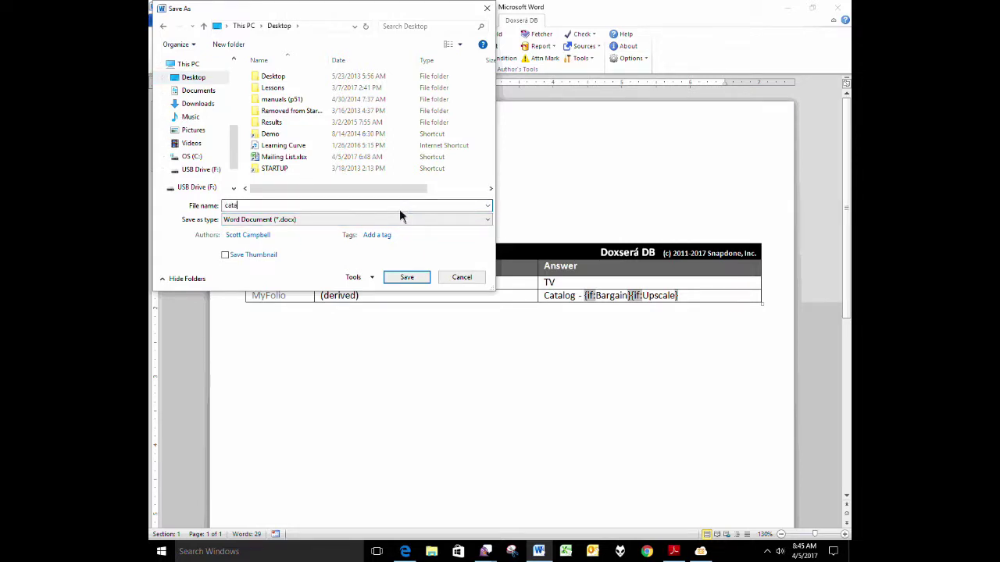
click(336, 221)
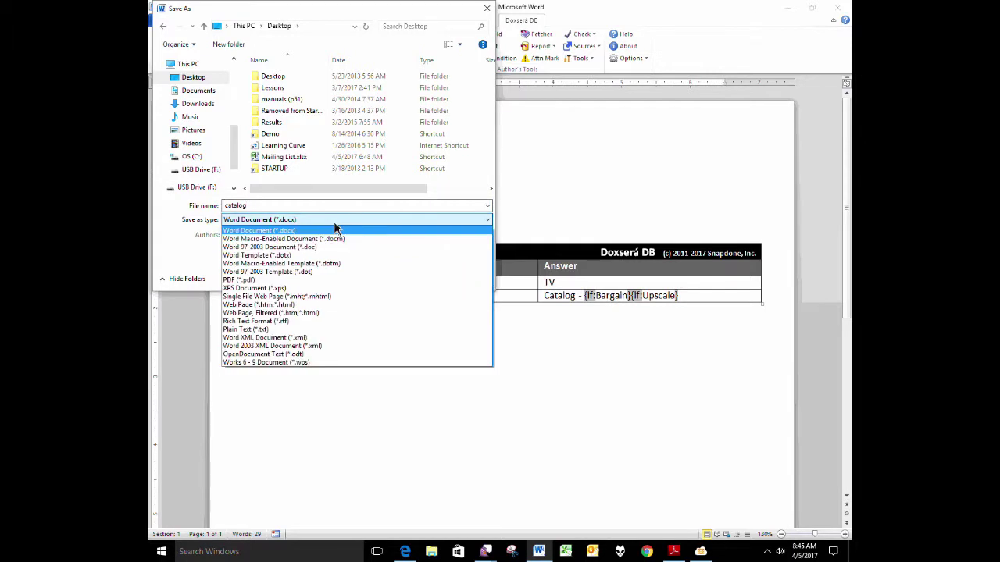
click(303, 255)
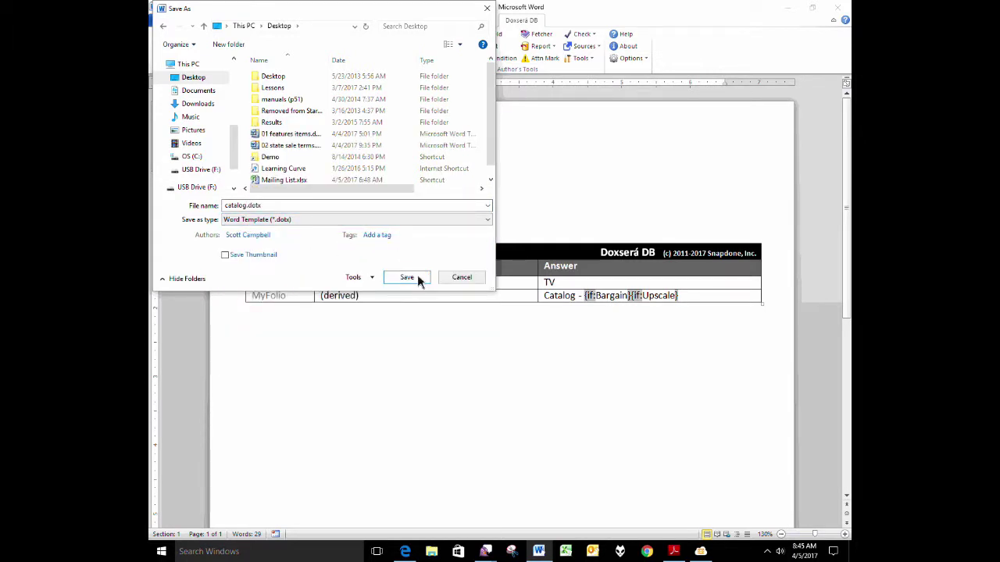
click(407, 277)
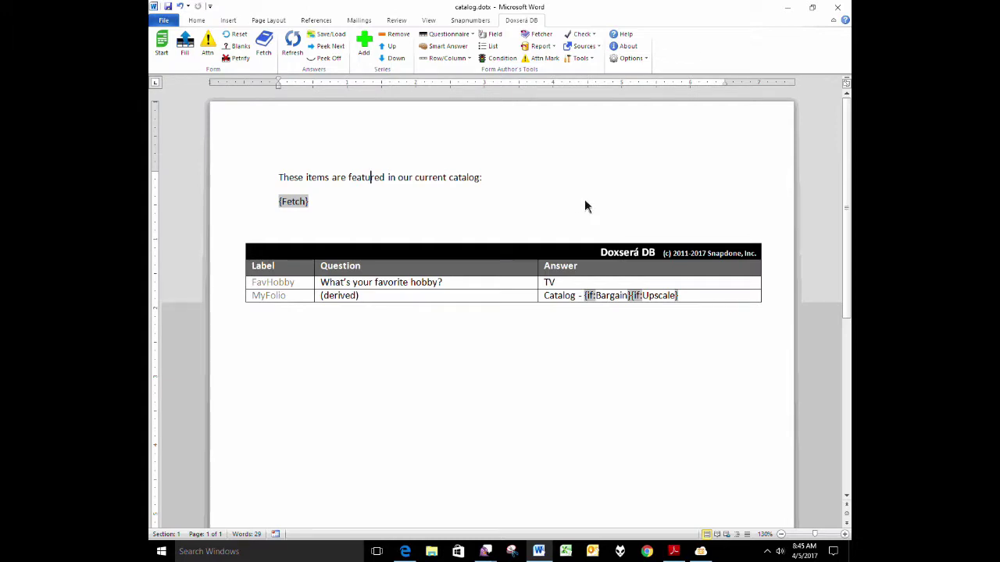
Set the favorite hobby answer to Golf and fill the catalog
click(552, 284)
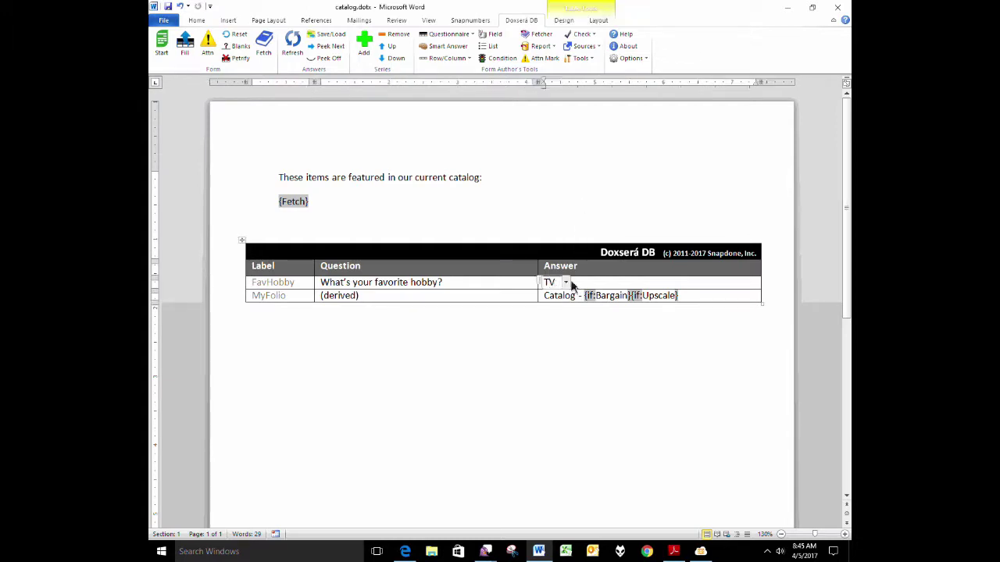
click(566, 284)
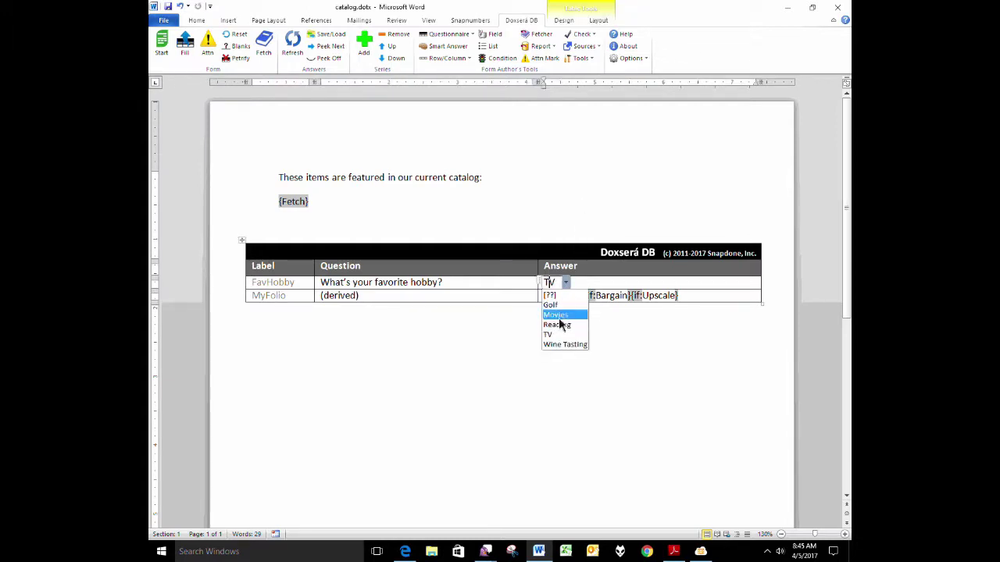
click(556, 305)
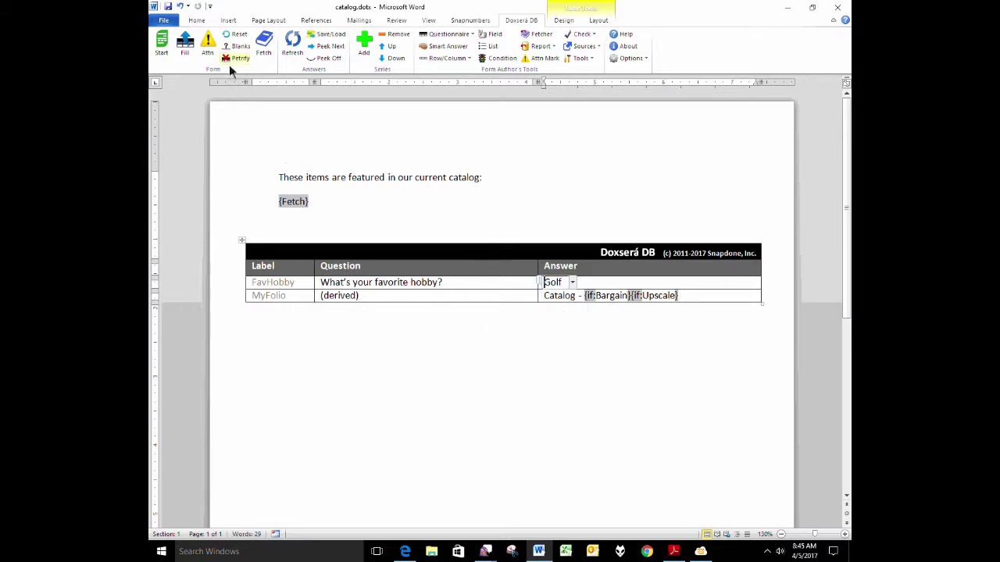
click(193, 54)
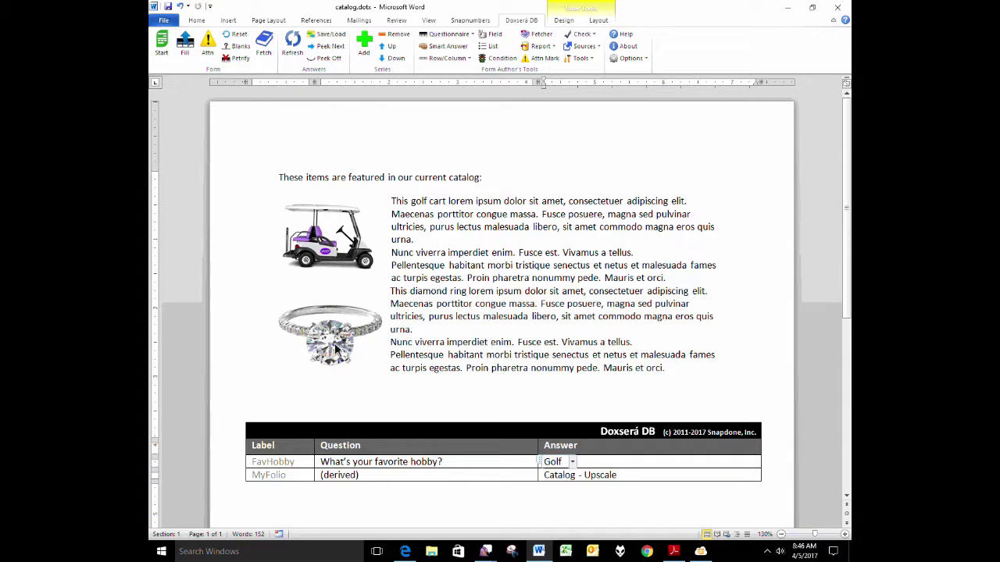
Switch the hobby to TV and refill, bringing in Tube Socks and Ballpoint Pen
click(573, 462)
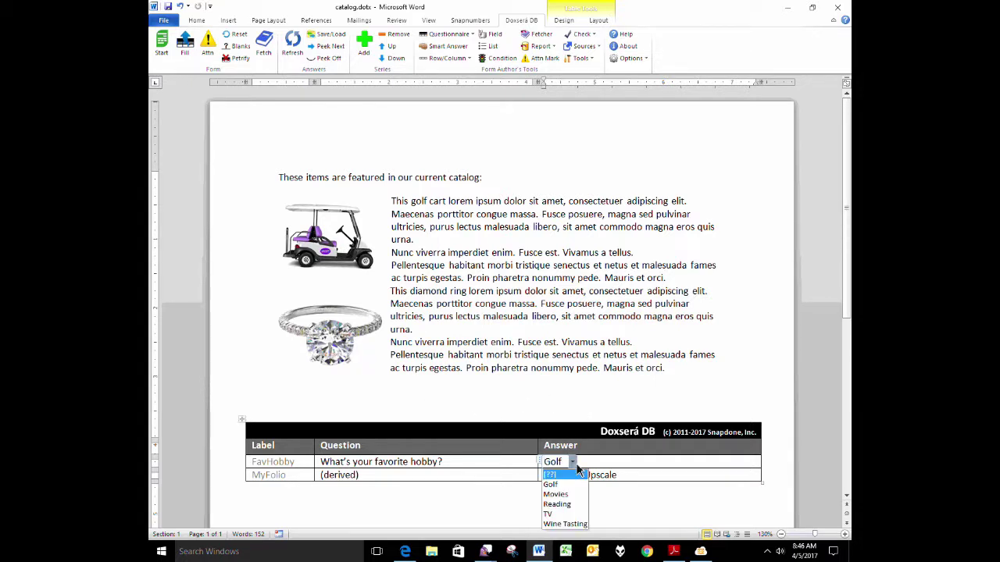
click(564, 515)
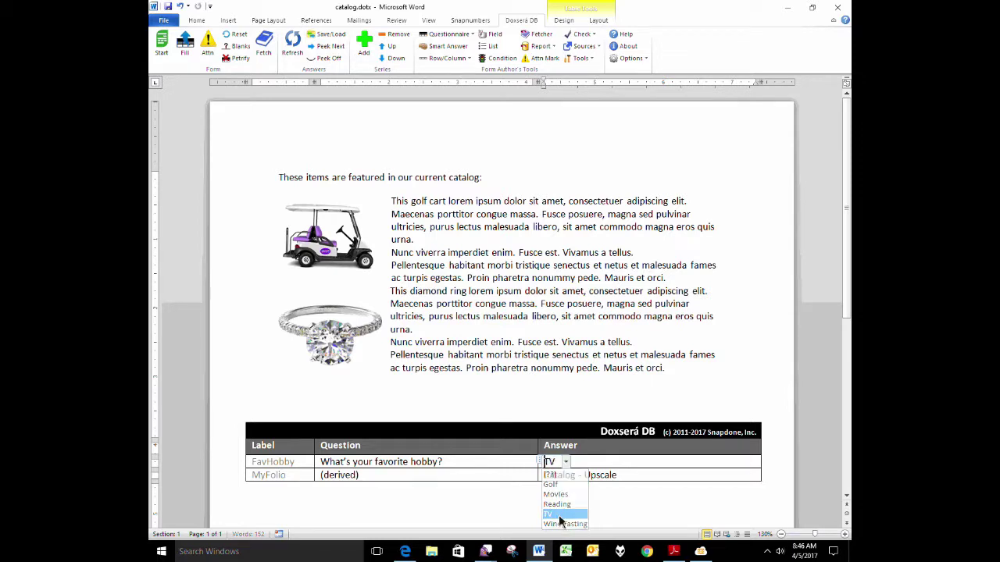
click(185, 43)
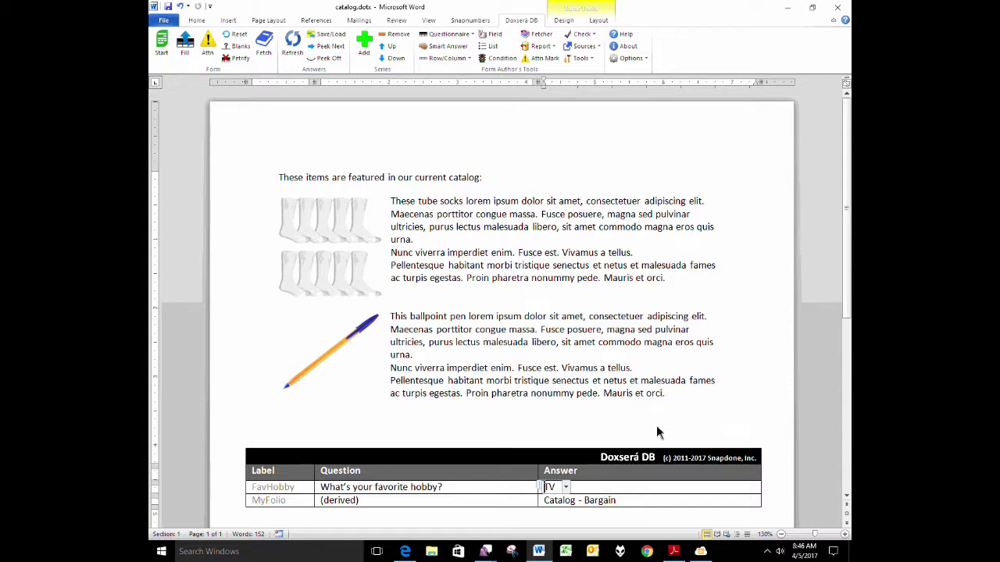
Select Catalog in the derived answer and (derived) in the question, then click into the TV answer
scroll(638, 430, down, 3)
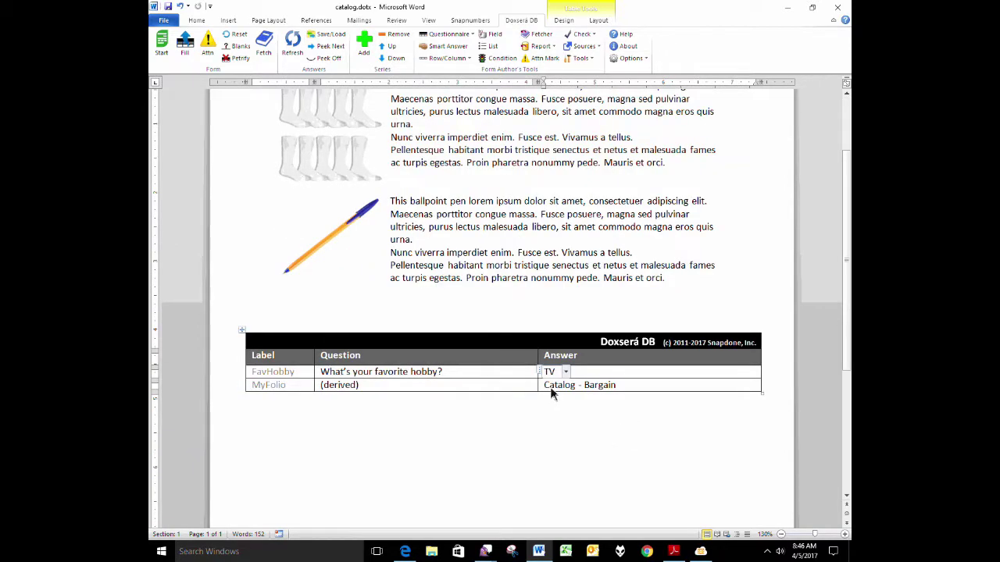
mouse_move(550, 392)
mouse_down()
mouse_move(616, 388)
mouse_move(547, 391)
mouse_up()
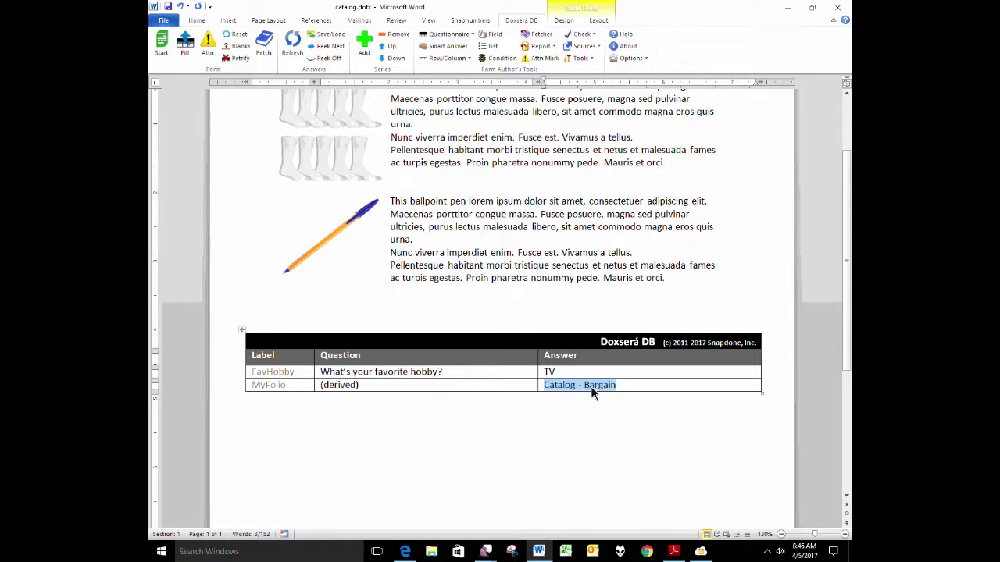
mouse_move(328, 386)
mouse_down()
mouse_move(361, 384)
mouse_move(320, 387)
mouse_up()
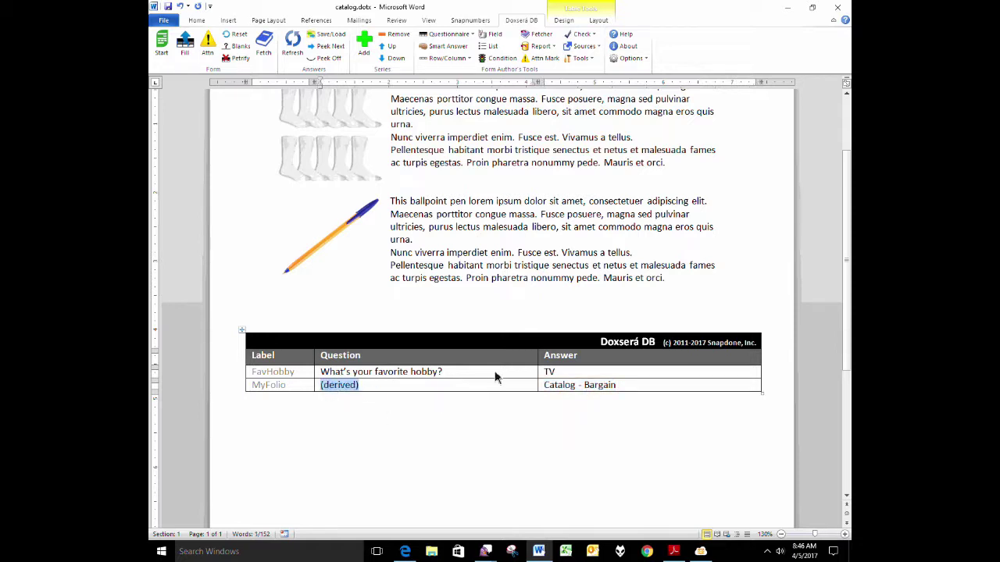
click(547, 373)
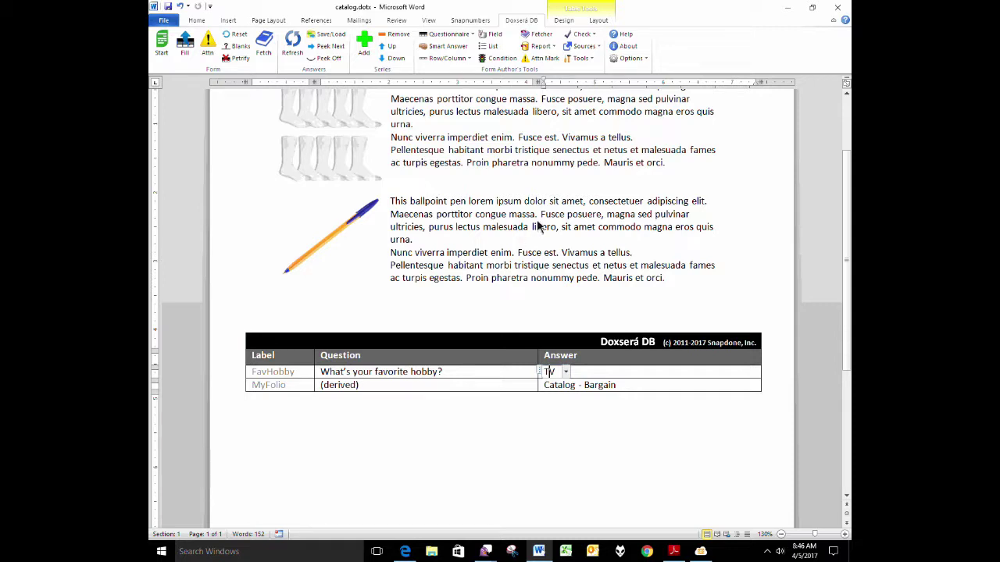
Close catalog.dotx with Alt+F4, choosing not to save changes
click(680, 274)
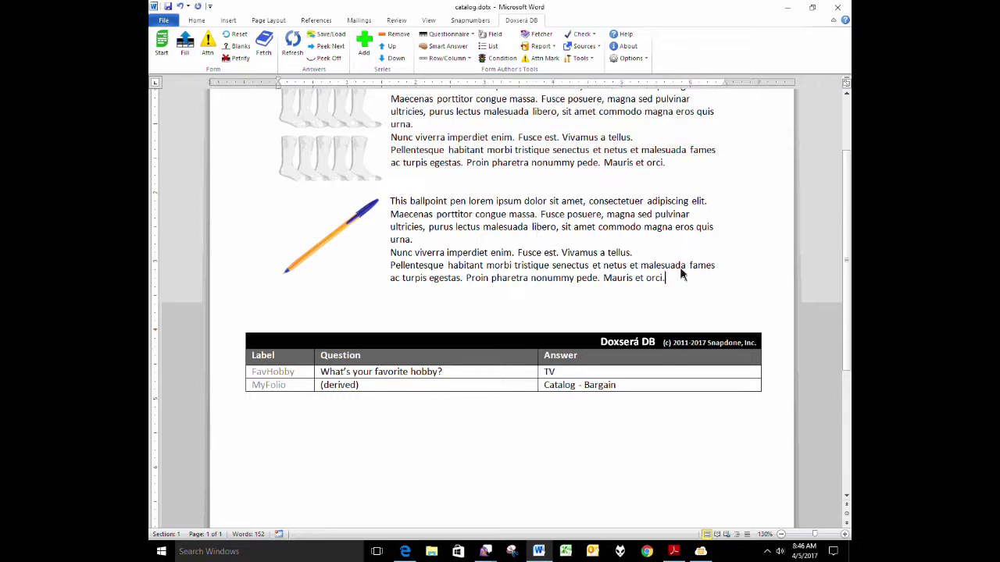
key(alt+F4)
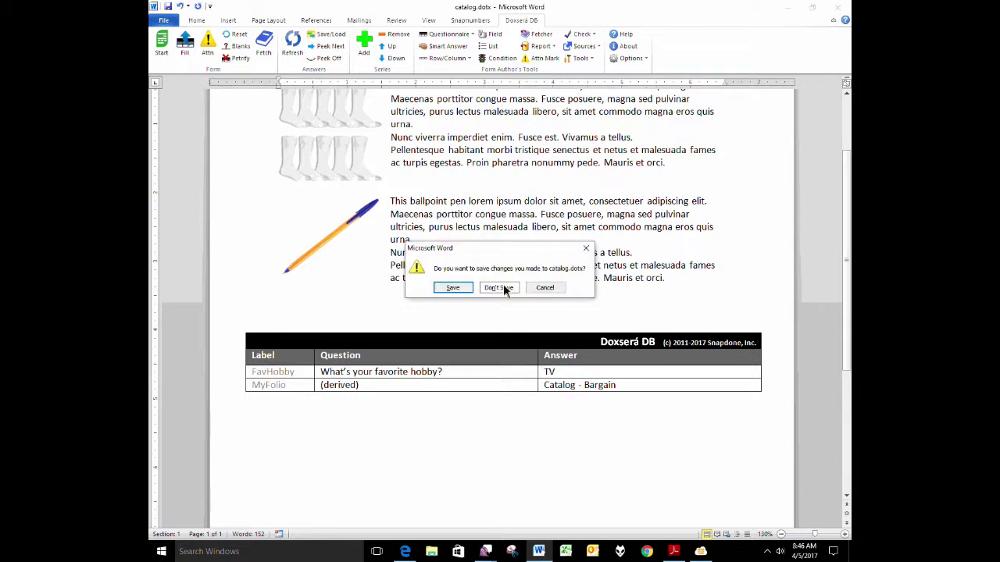
click(504, 289)
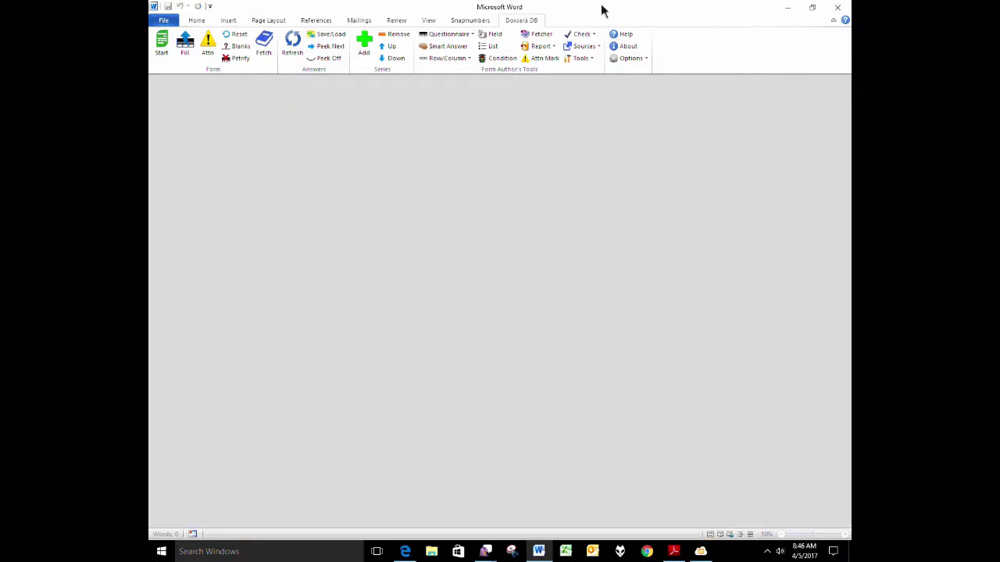
Minimize Word, open Mailing List.xlsx from the desktop and select state column H
click(787, 7)
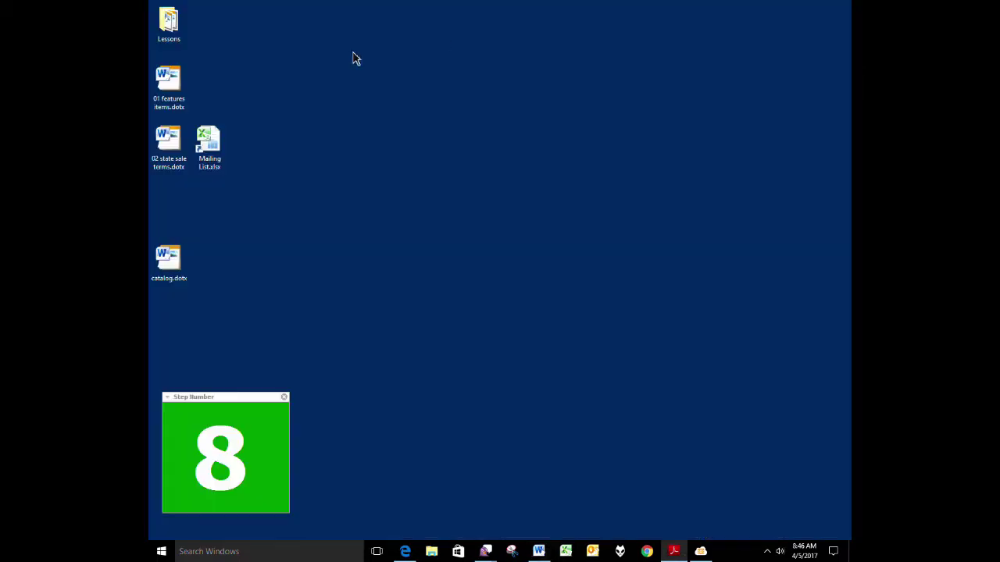
double_click(211, 150)
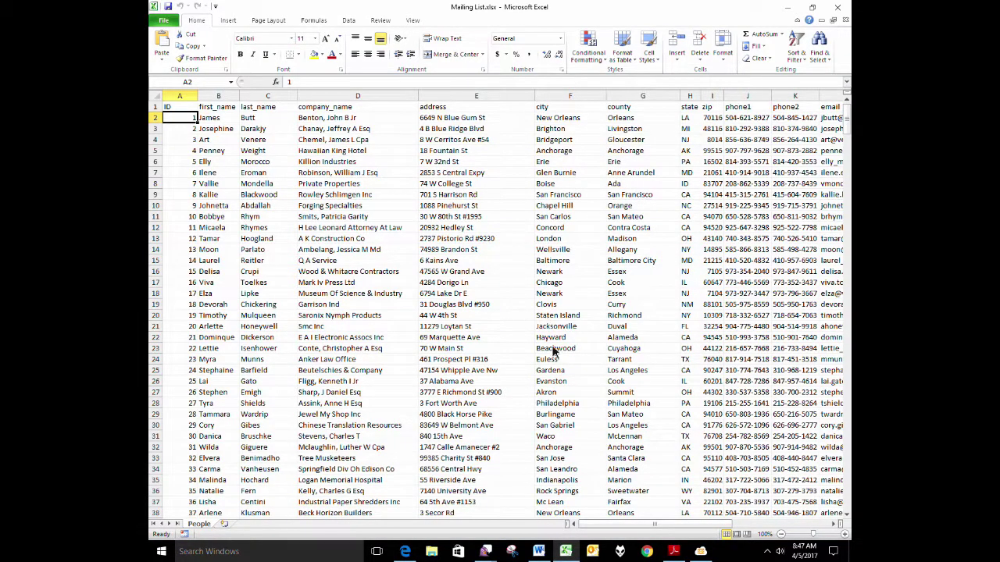
mouse_move(846, 117)
mouse_down()
mouse_move(836, 469)
mouse_move(845, 496)
mouse_move(825, 87)
mouse_up()
click(689, 95)
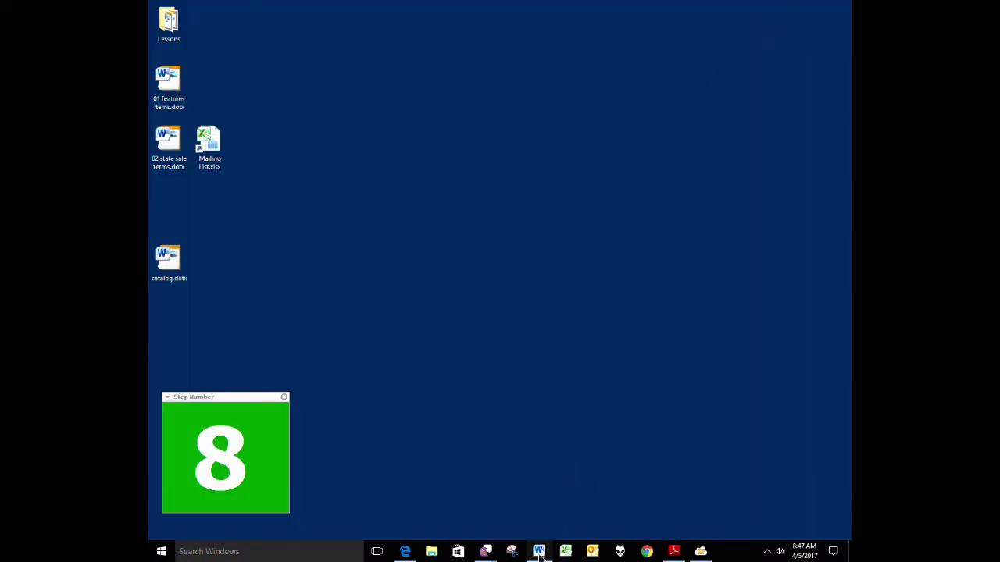
Open the Doxserá DB Folios manager and select the State Sales Policies folio
click(539, 551)
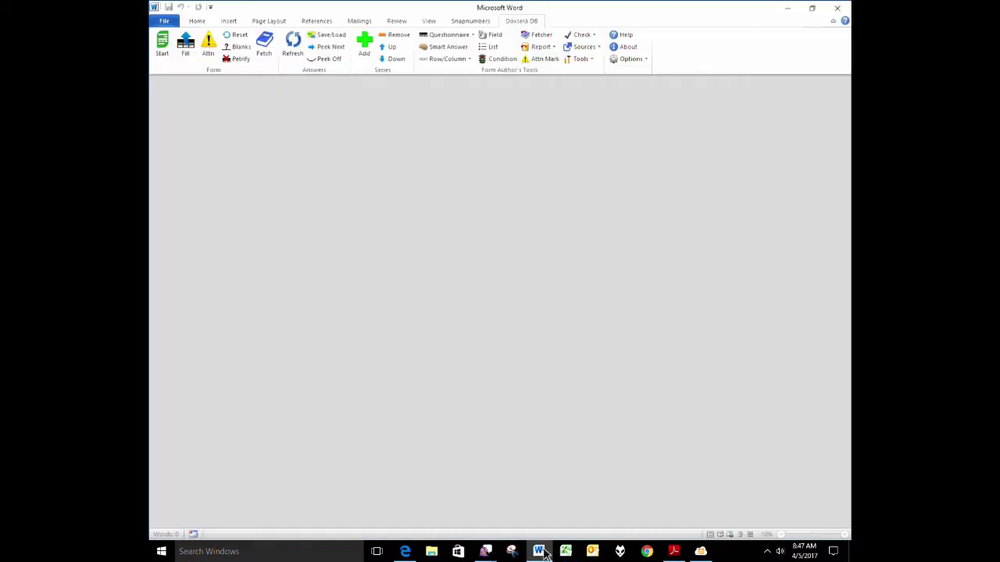
click(574, 46)
click(597, 74)
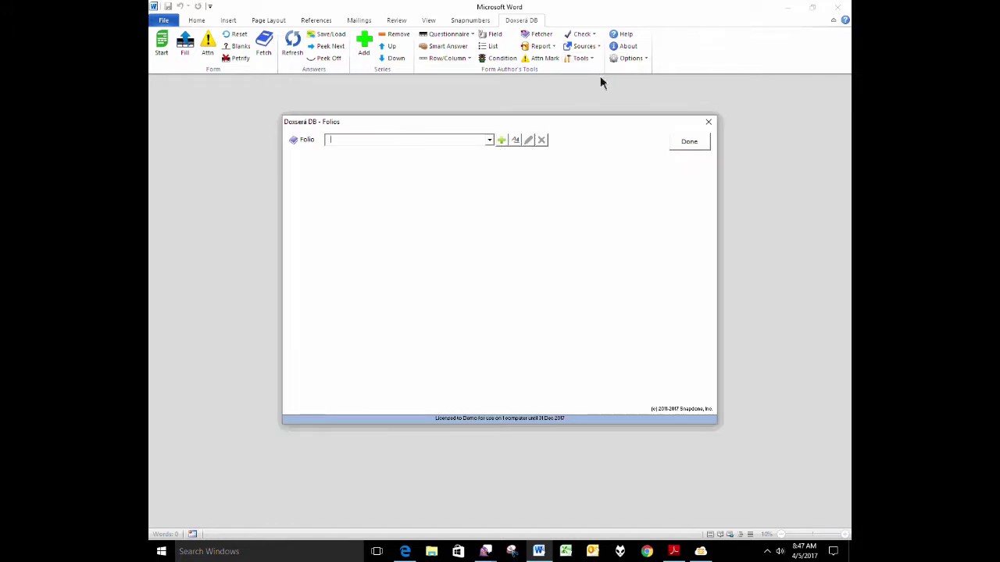
click(490, 141)
drag(495, 174, 493, 237)
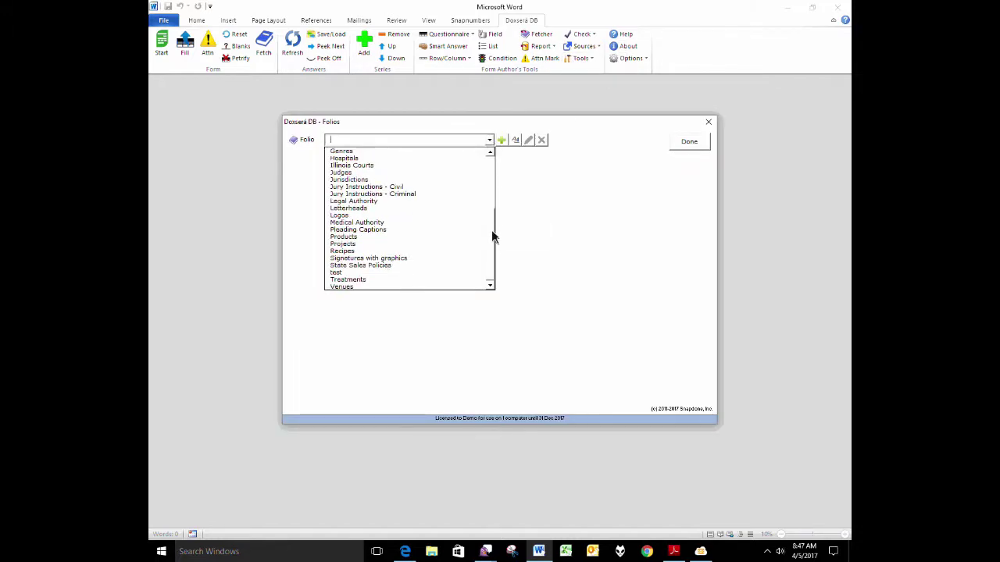
click(344, 268)
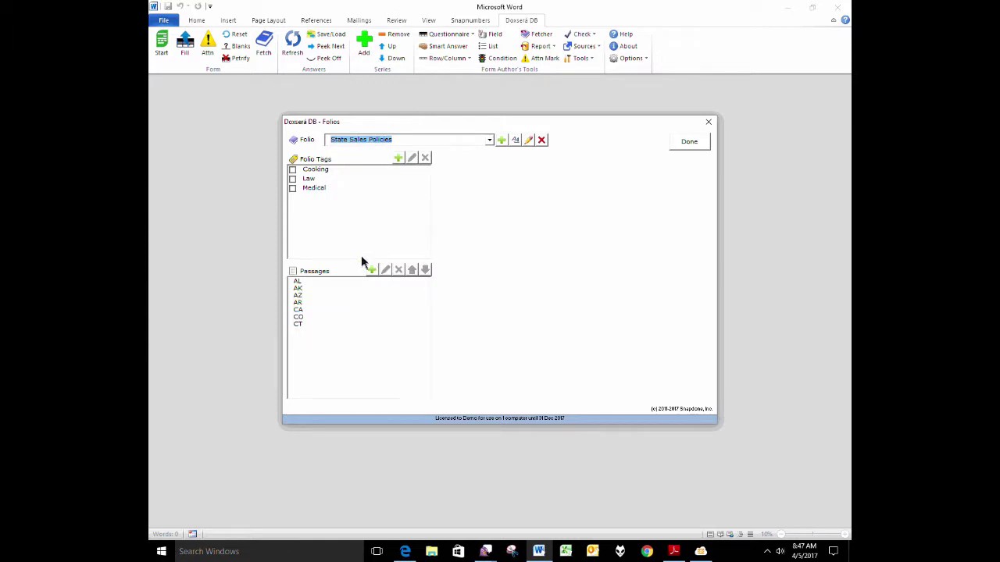
Preview the AL, AK, AZ, AR and CT passages, then open the content for editing
click(304, 289)
click(306, 296)
click(305, 303)
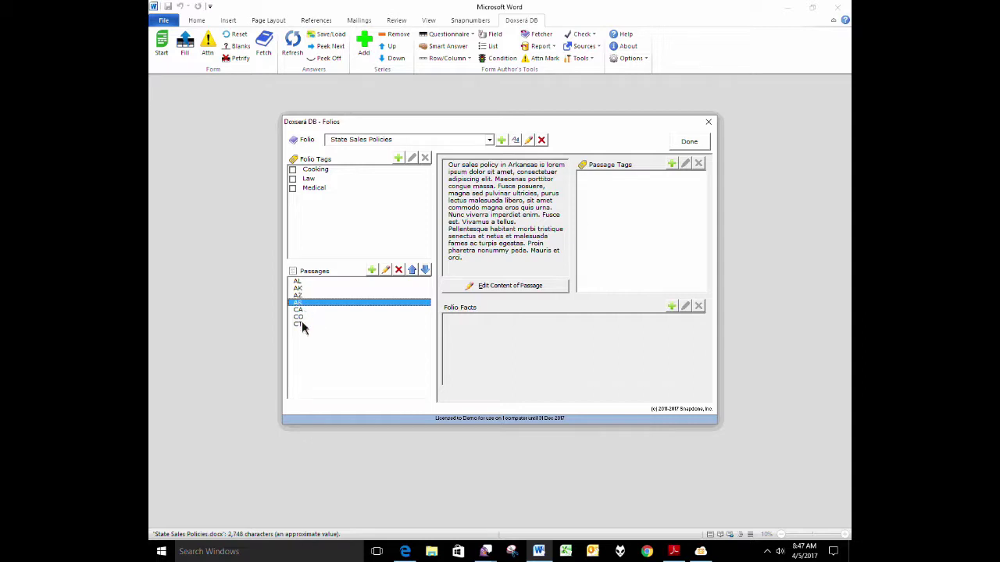
click(301, 324)
click(305, 303)
click(310, 282)
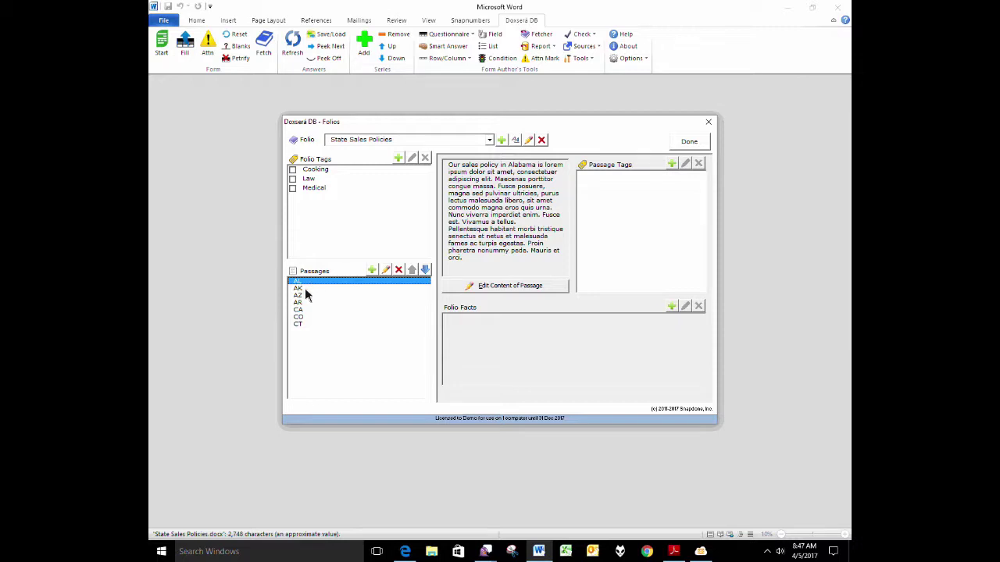
click(305, 289)
click(304, 295)
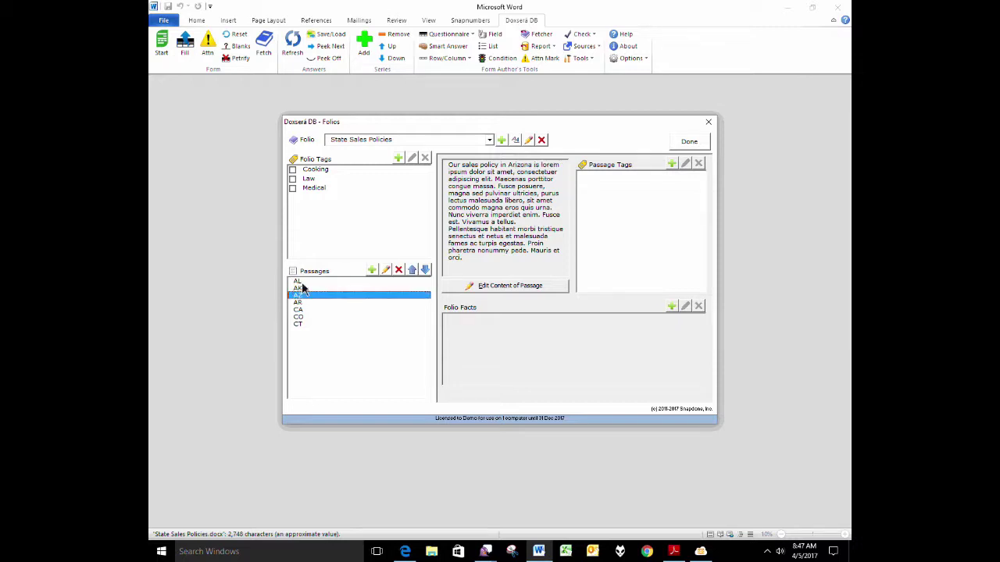
click(298, 282)
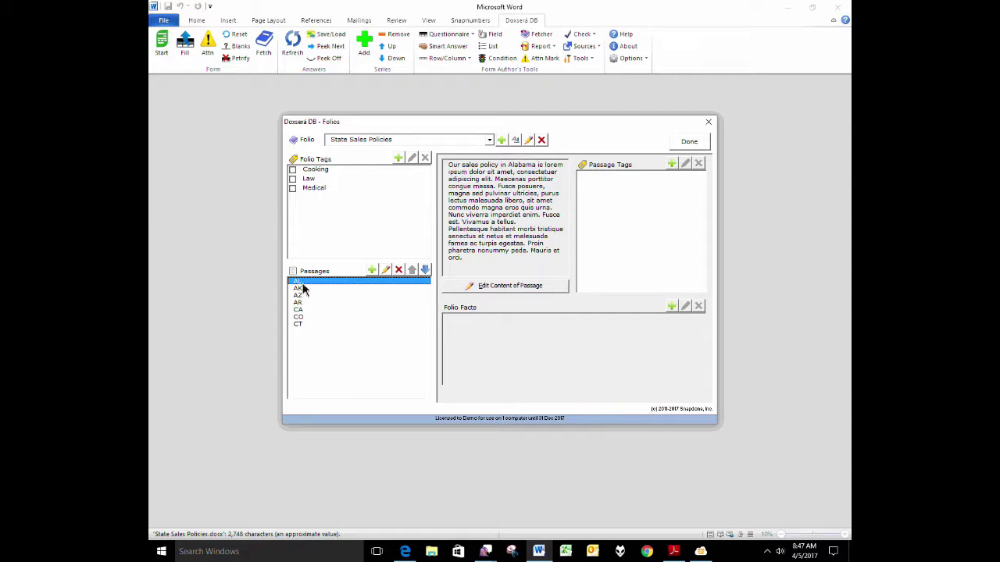
click(517, 288)
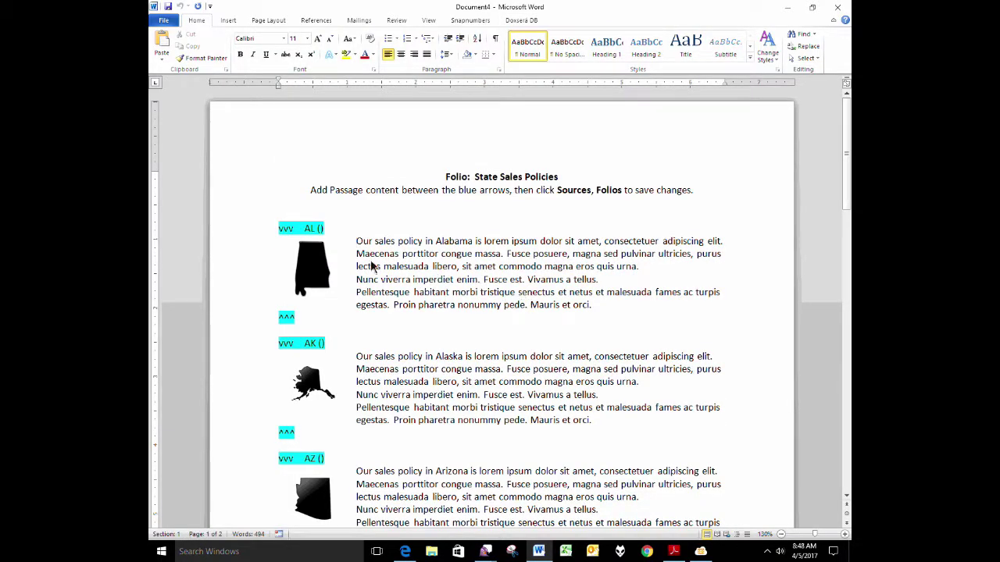
Select the Alabama passage, then the Alabama and Alaska map pictures
drag(360, 246, 608, 306)
click(535, 280)
click(314, 269)
click(309, 394)
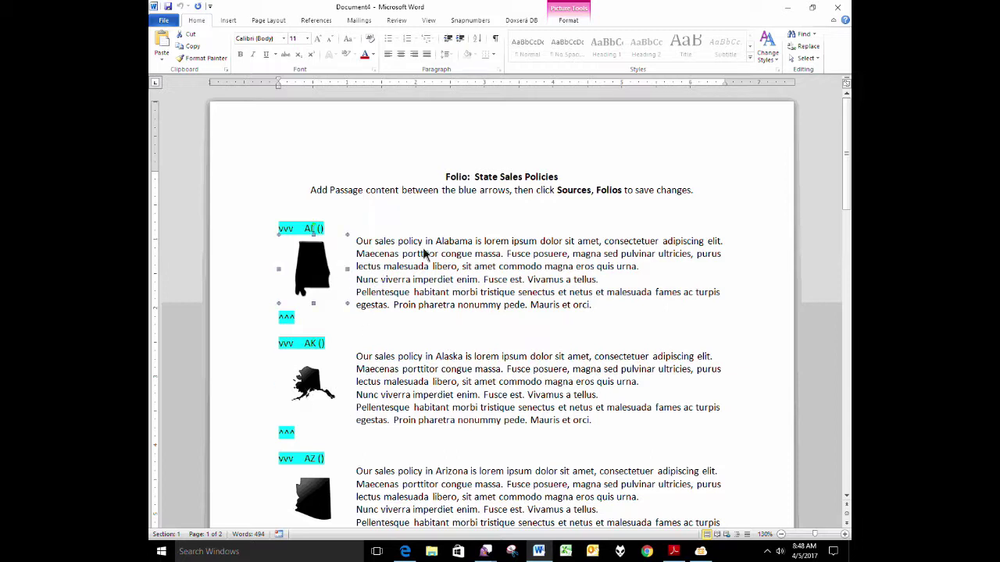
Select the state names in the AL, AK, AZ and CT passages, ending on the whole Alabama passage
drag(435, 243, 484, 246)
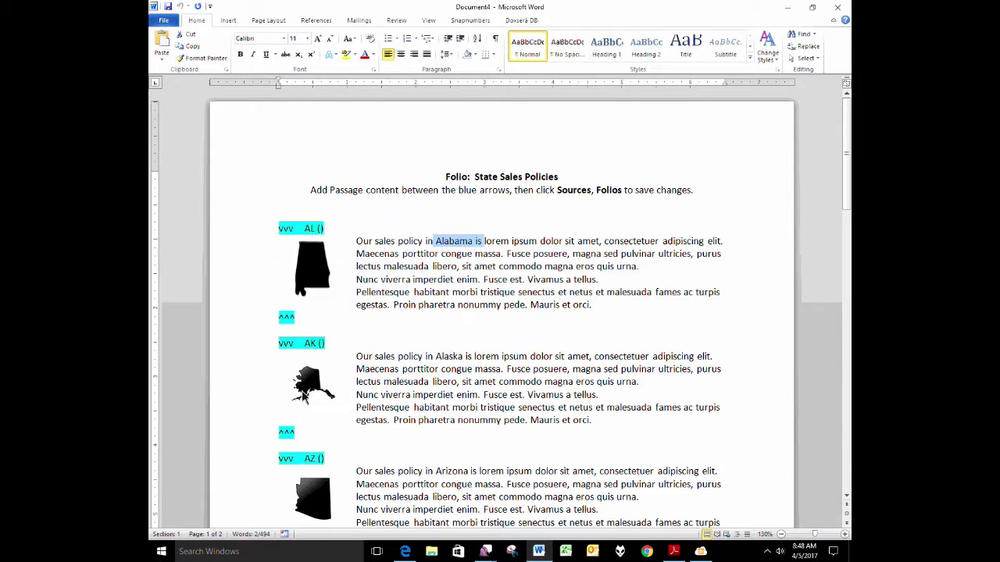
drag(435, 358, 474, 360)
drag(435, 475, 479, 476)
scroll(479, 476, down, 15)
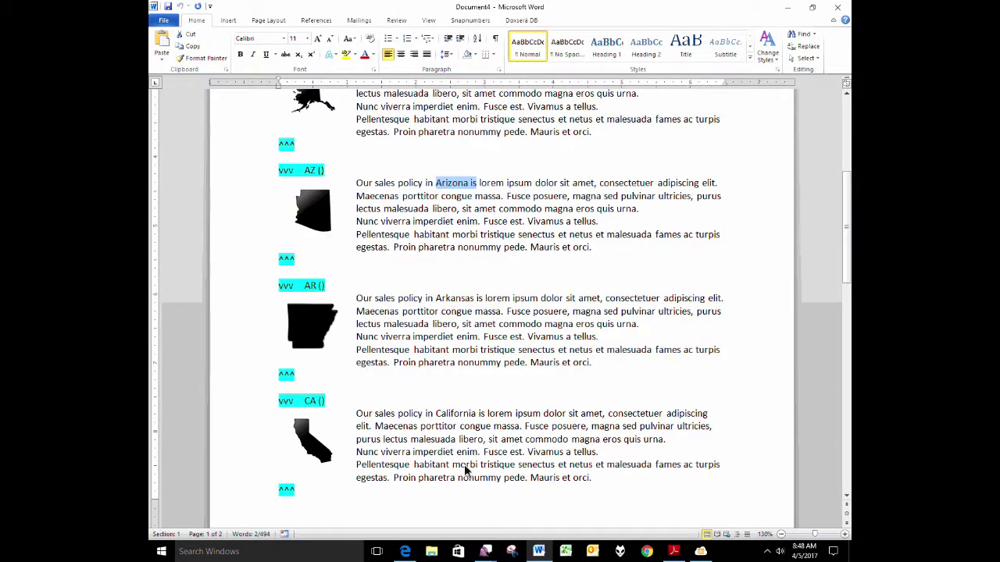
scroll(462, 469, down, 3)
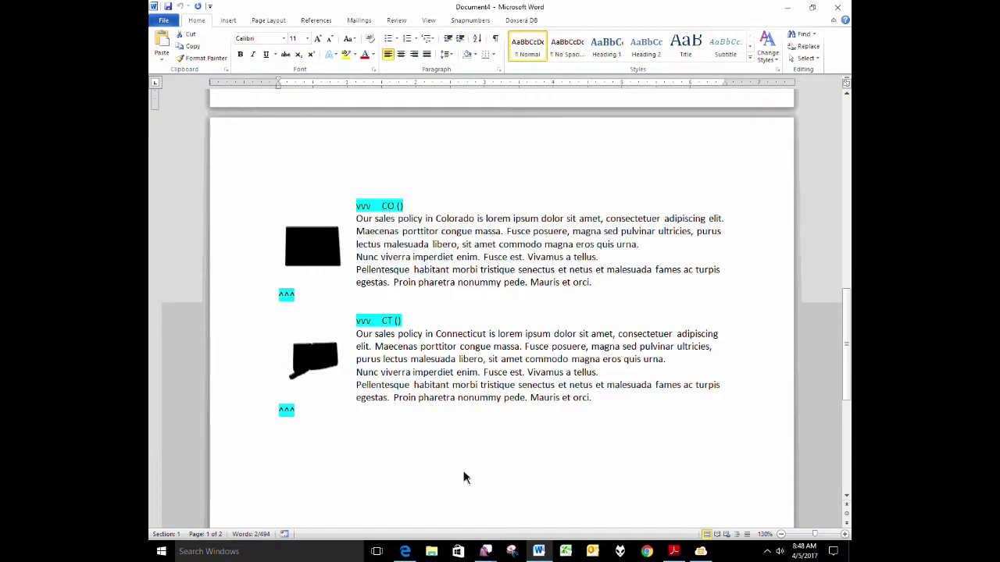
scroll(457, 473, up, 3)
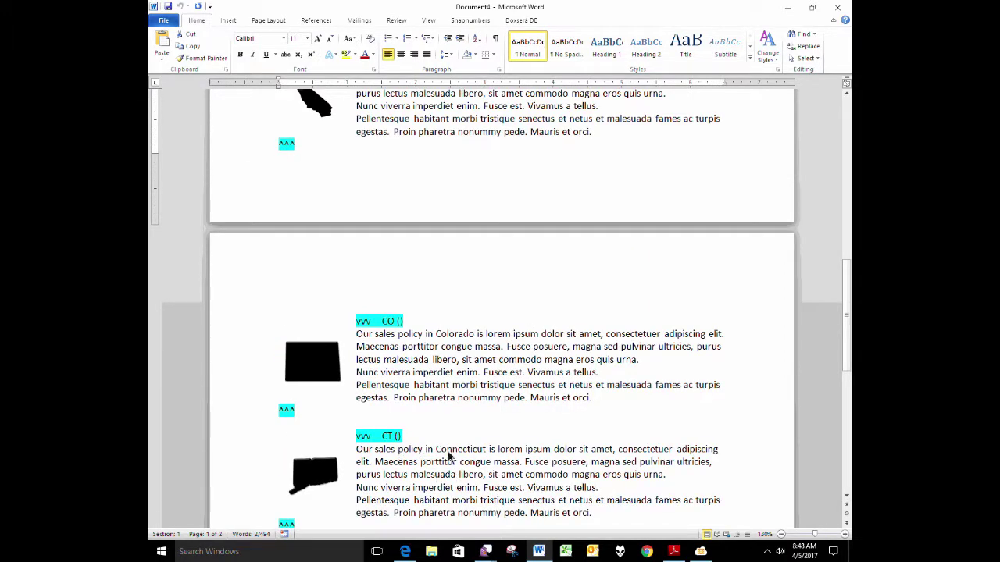
drag(436, 451, 484, 453)
scroll(477, 445, up, 18)
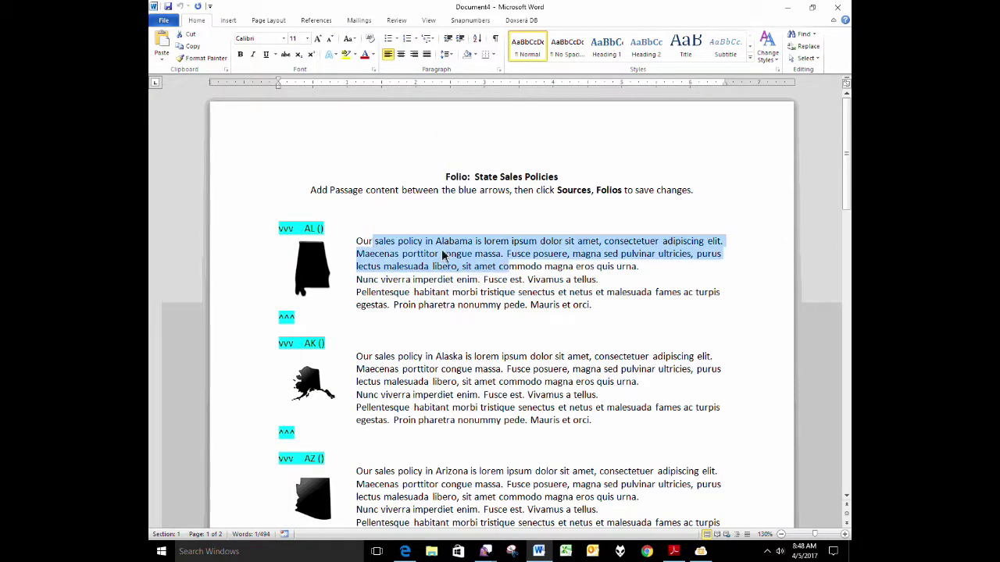
drag(503, 269, 607, 306)
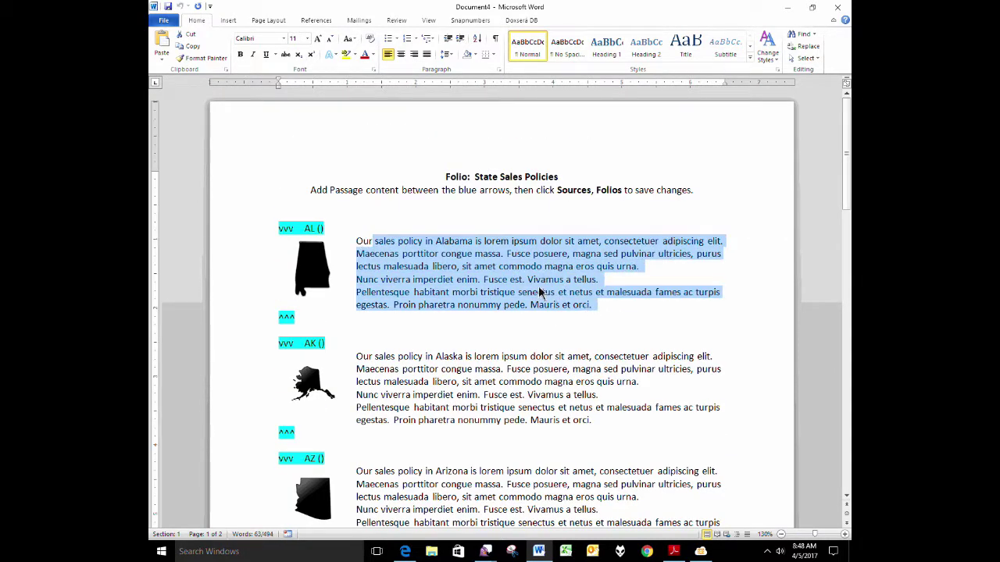
Close the State Sales Policies document and type 'Some people:' on a new line
click(834, 11)
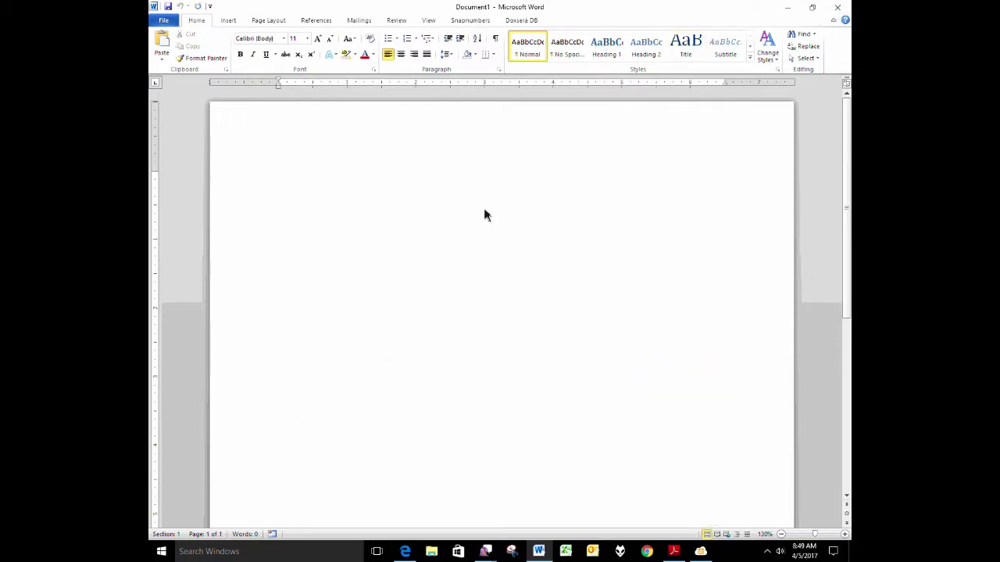
text(Some people:)
key(Return)
Insert a questionnaire table from the Doxserá DB tab's Questionnaire menu
click(521, 21)
click(438, 34)
click(442, 45)
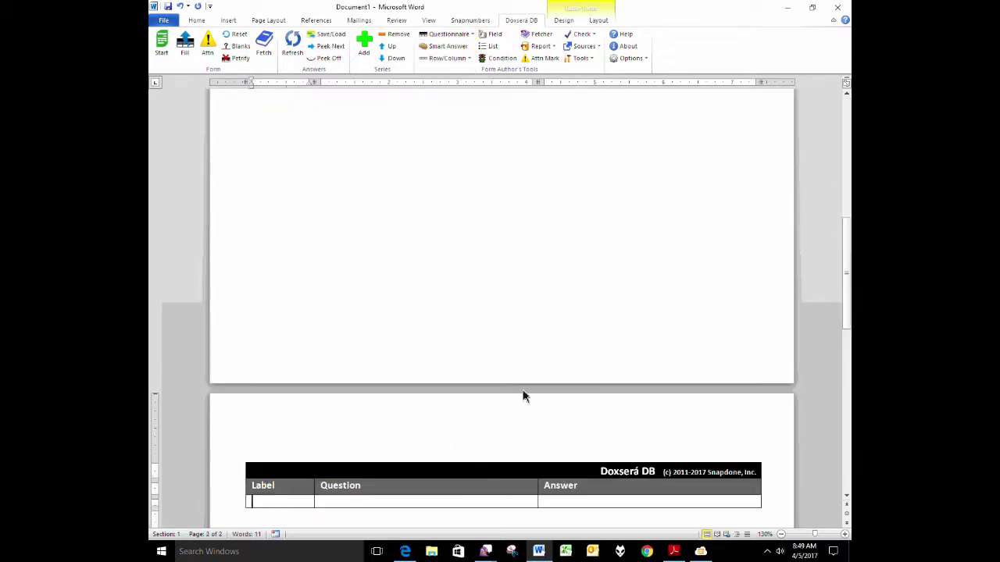
Start a Doxserá list below 'Some people:' using the Mailing source's Peoples table
scroll(538, 350, up, 10)
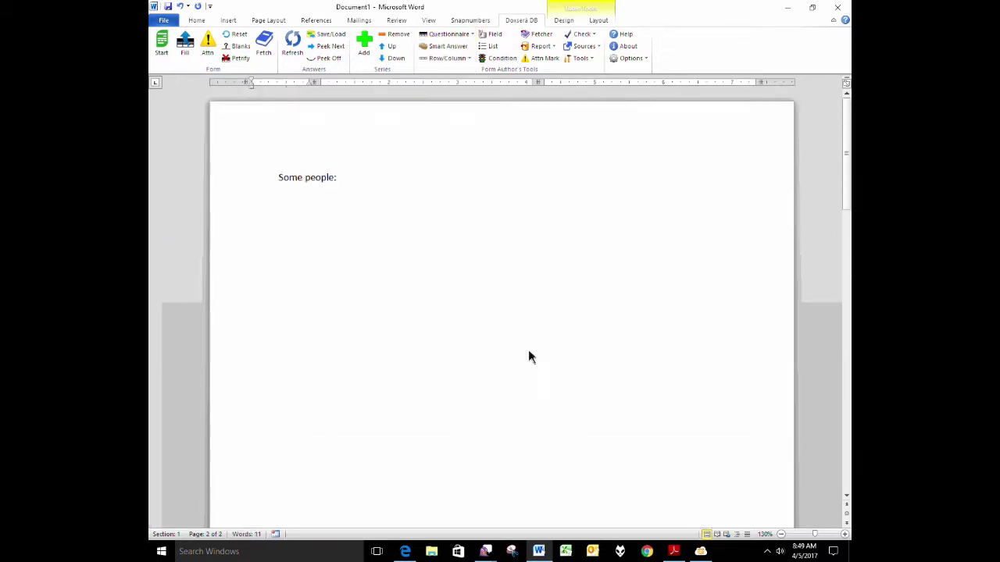
click(372, 210)
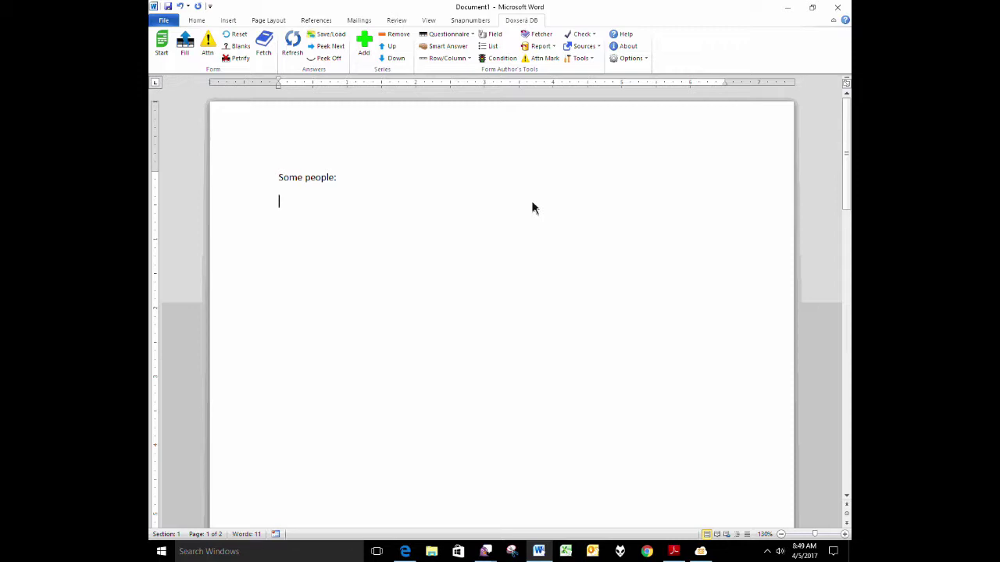
click(490, 47)
click(364, 150)
click(423, 164)
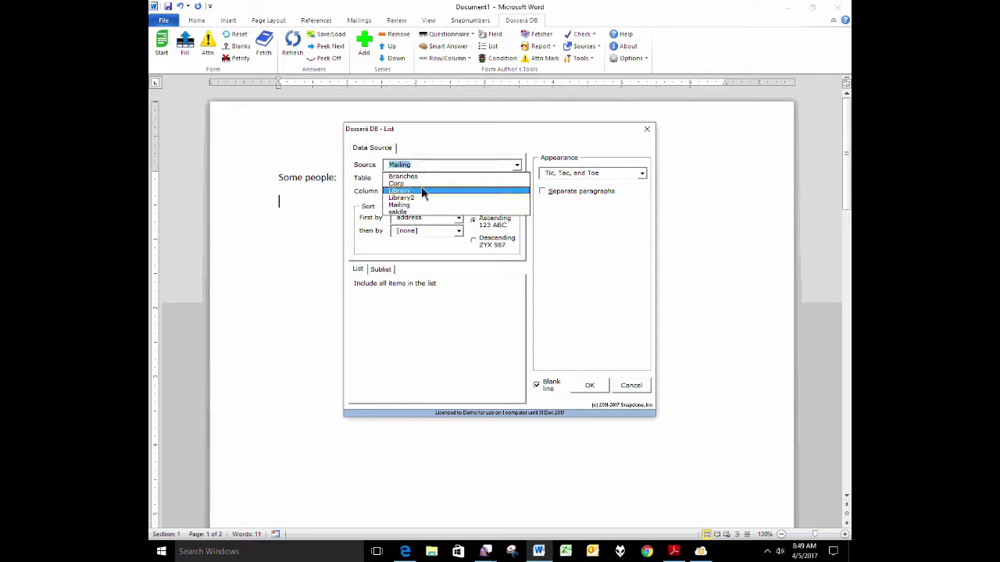
click(416, 204)
click(421, 179)
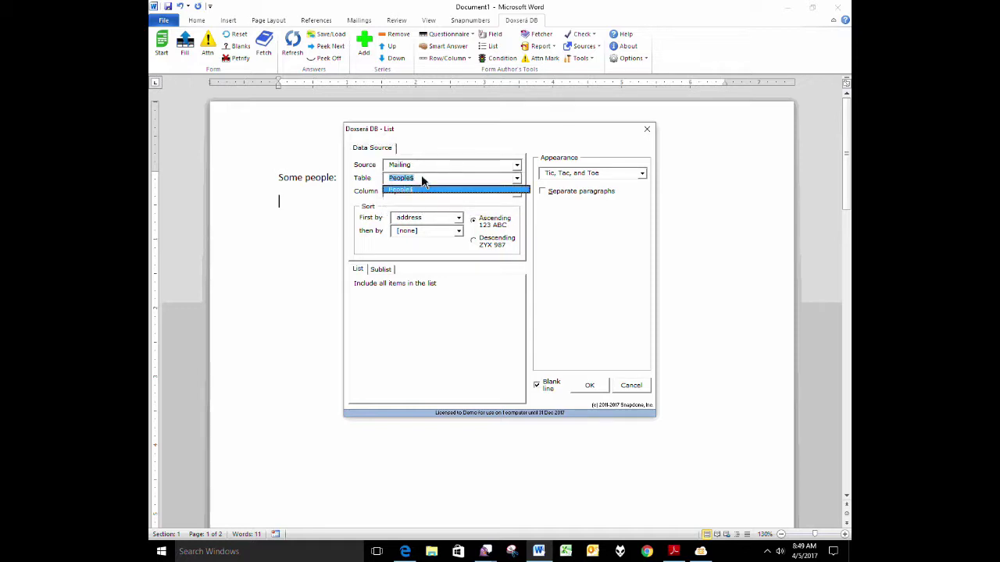
click(418, 191)
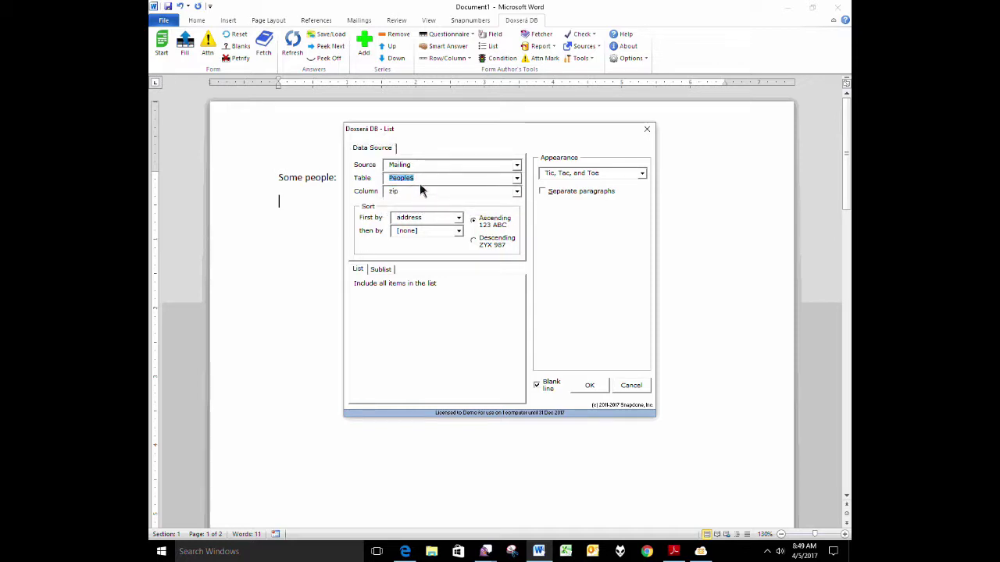
List first_name sorted by last_name as a 2-column table and insert it
click(427, 191)
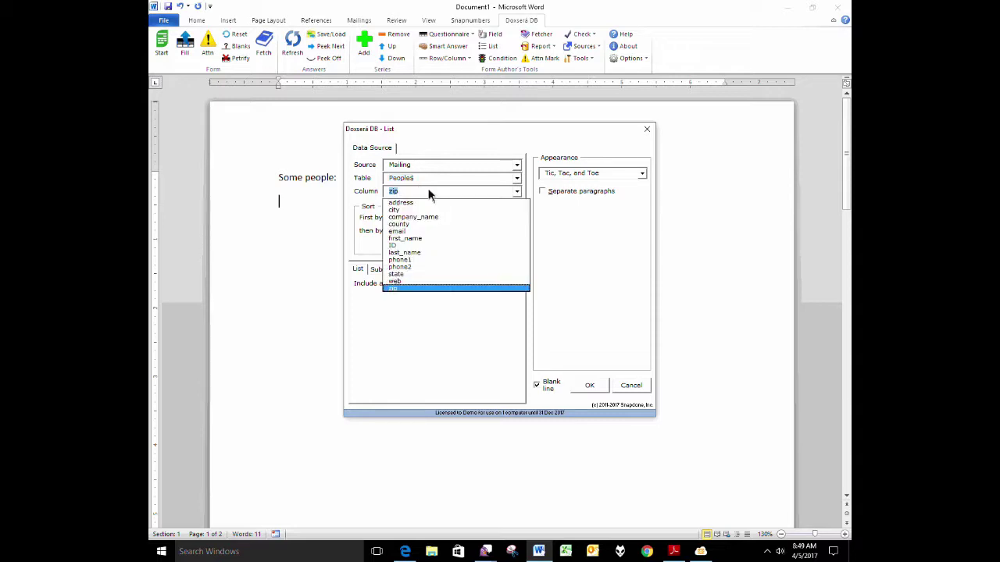
click(414, 240)
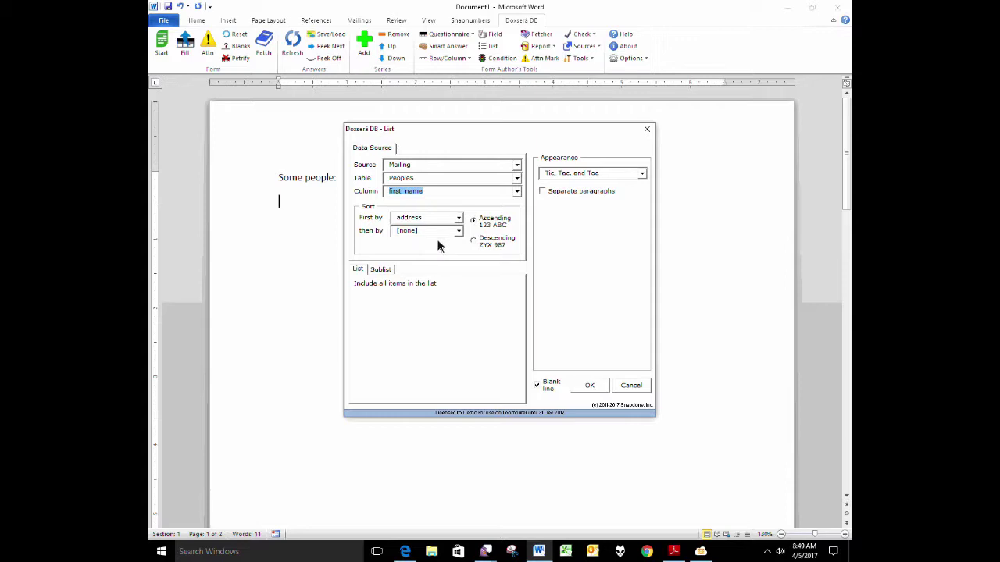
click(455, 219)
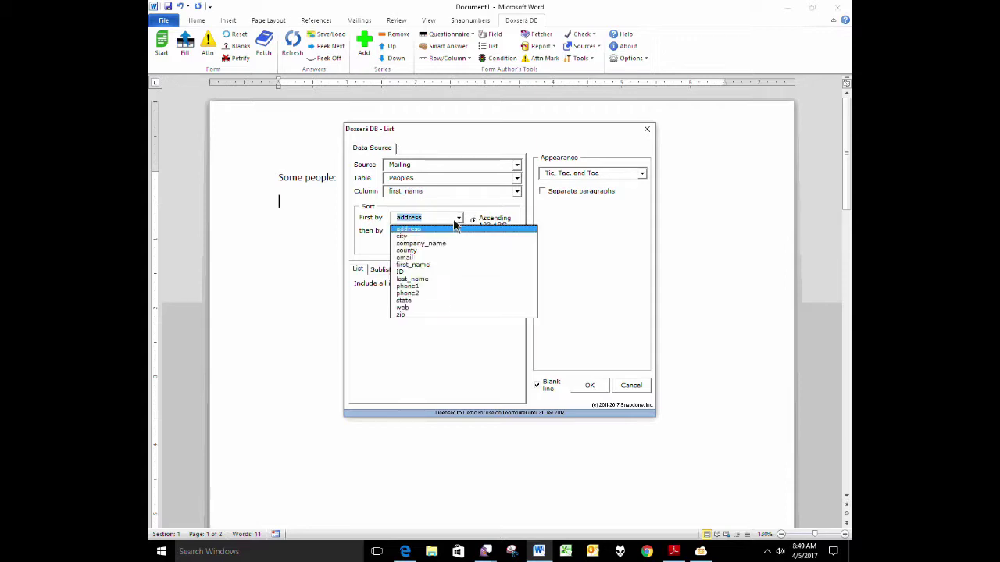
click(427, 280)
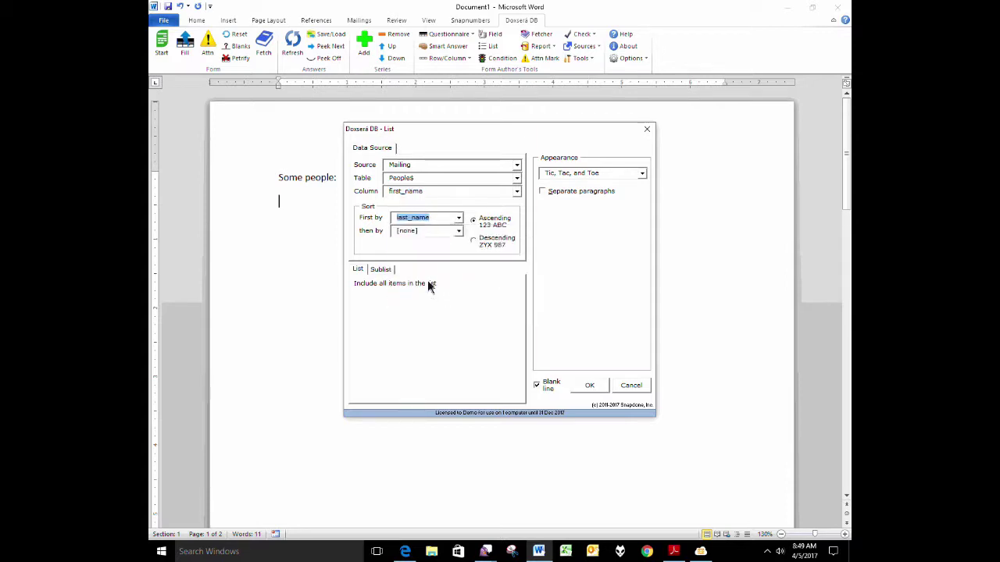
click(623, 173)
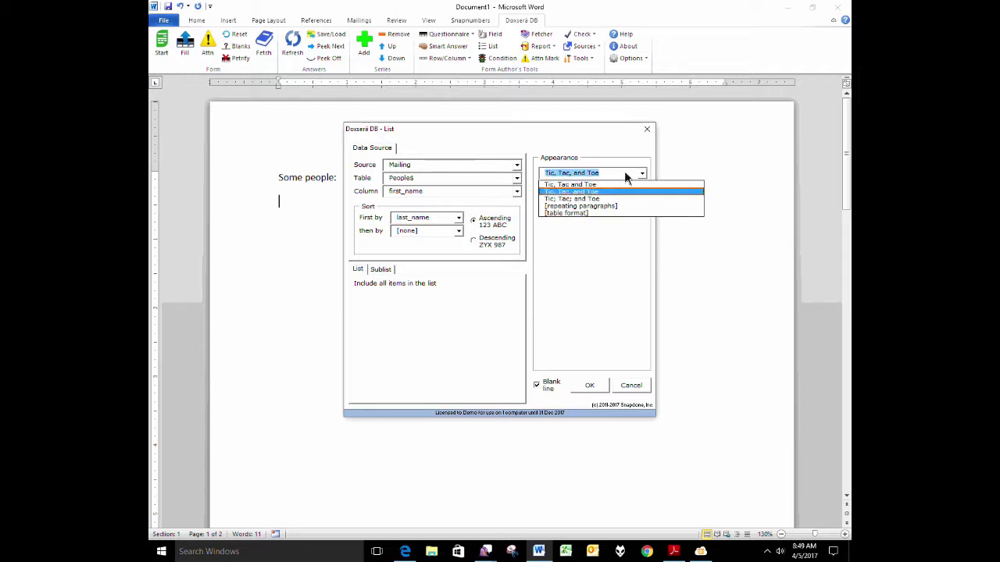
click(584, 213)
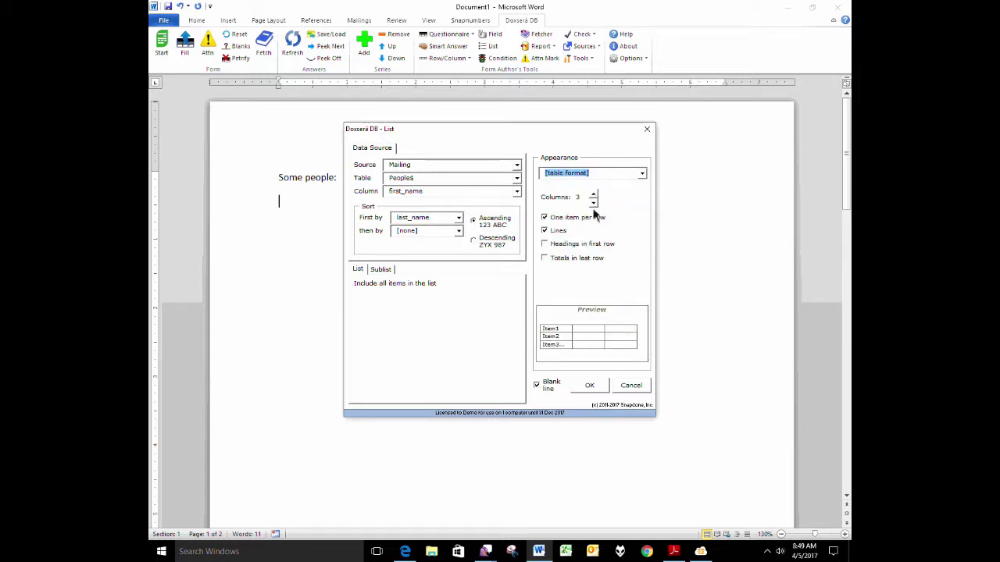
click(593, 203)
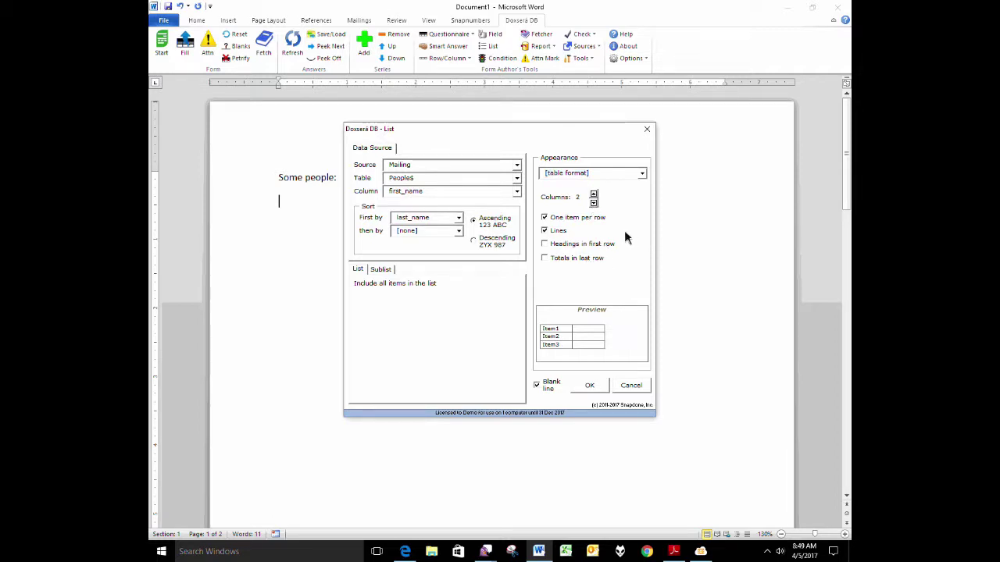
click(595, 383)
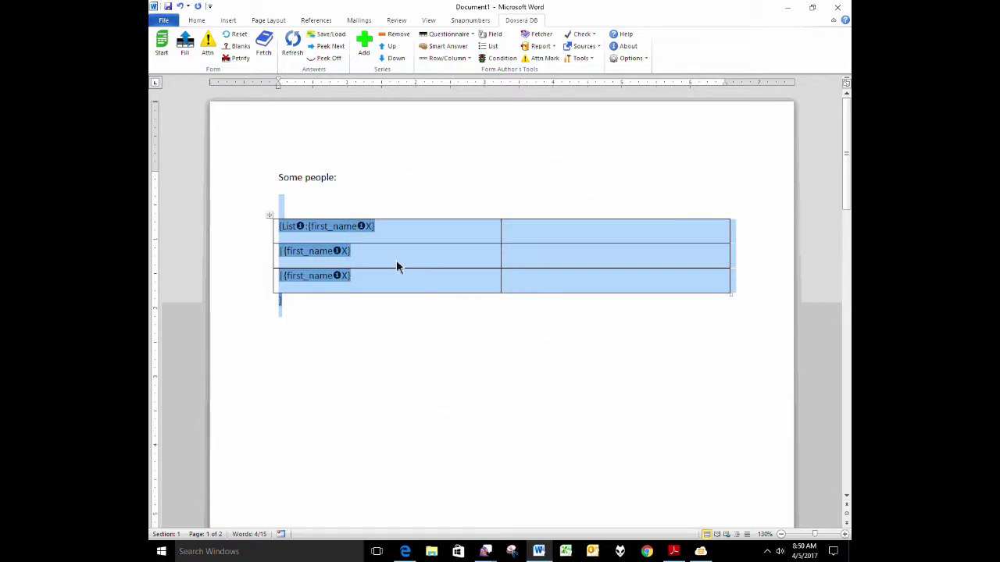
Add a last_name field after first_name in the first cell and start a new line
click(401, 239)
drag(388, 235, 386, 281)
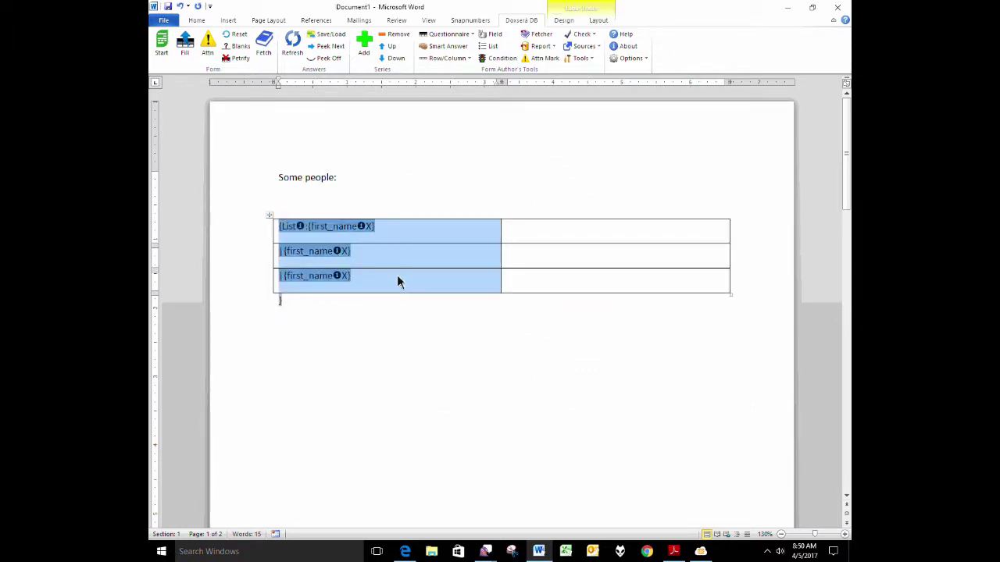
click(386, 227)
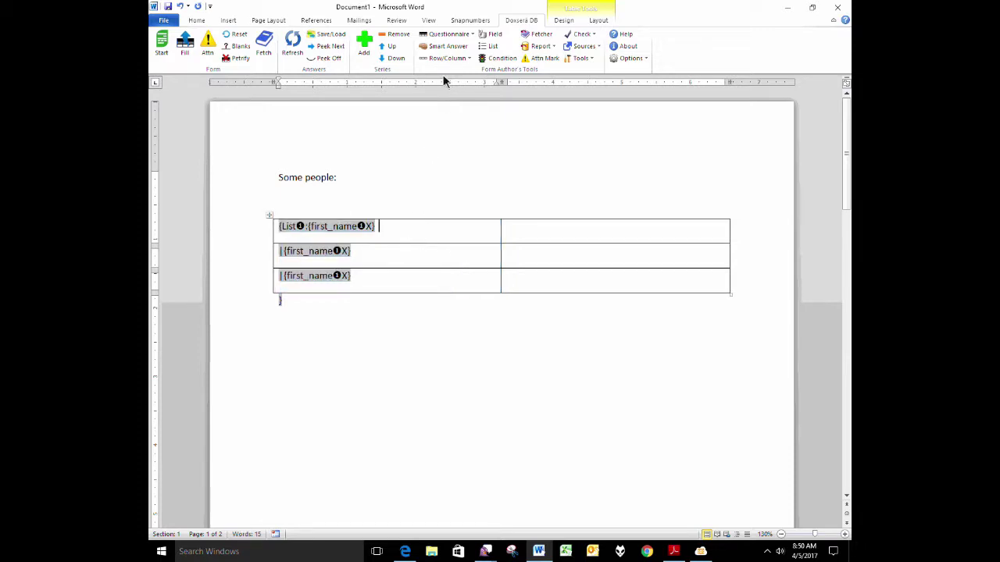
click(493, 35)
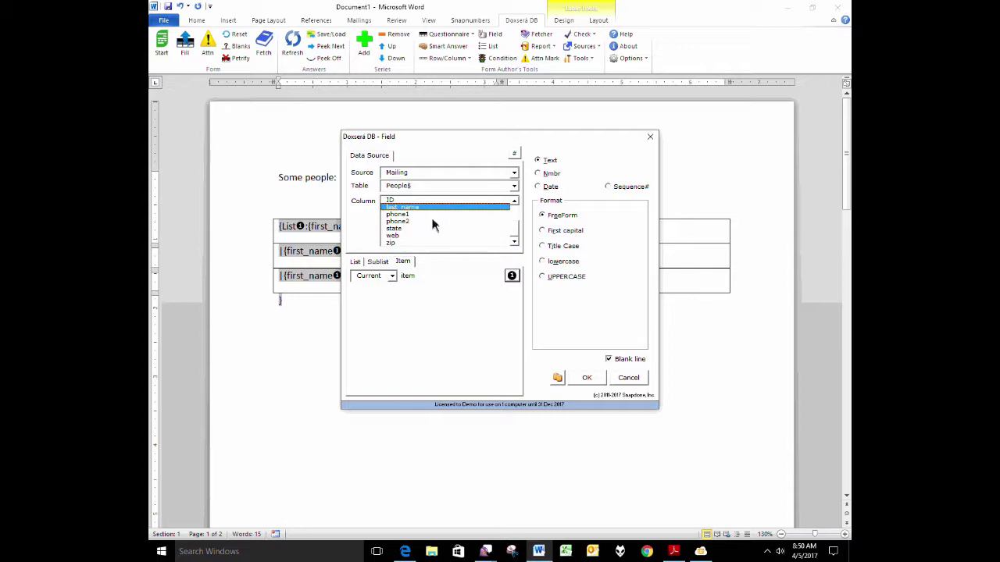
click(587, 378)
key(Right)
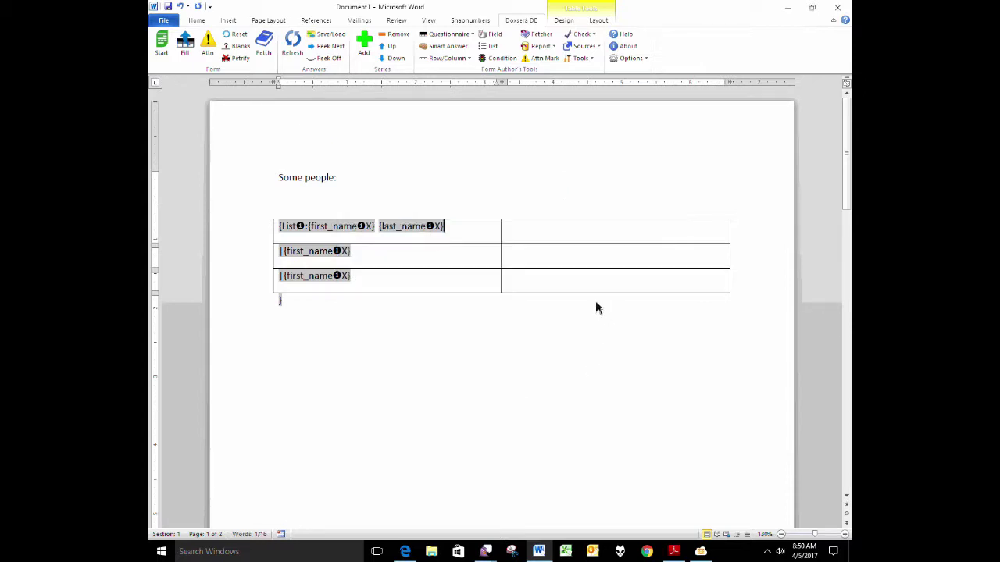
key(Return)
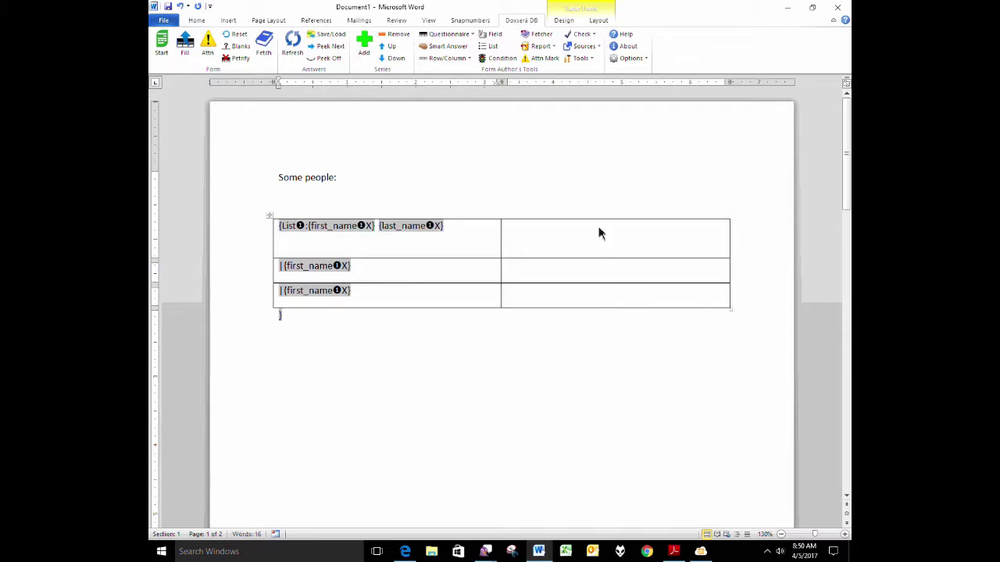
Insert the address field, then the city field followed by a comma on the next line
click(494, 35)
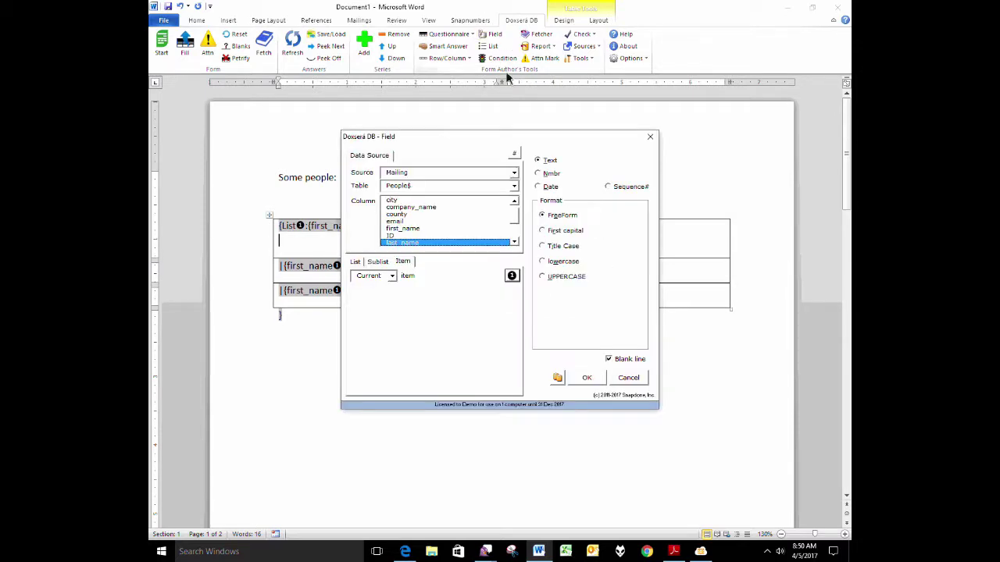
scroll(515, 224, up, 1)
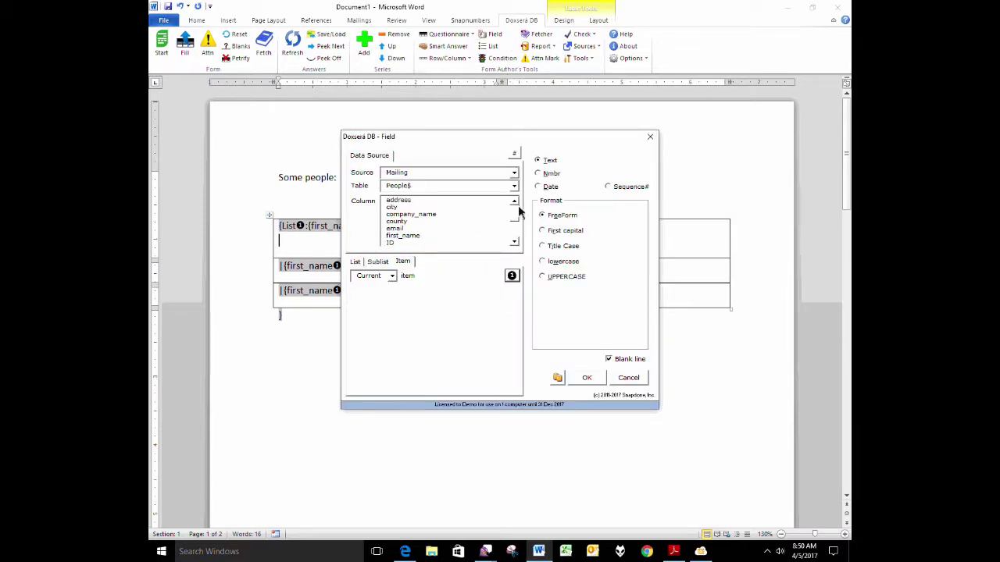
click(459, 201)
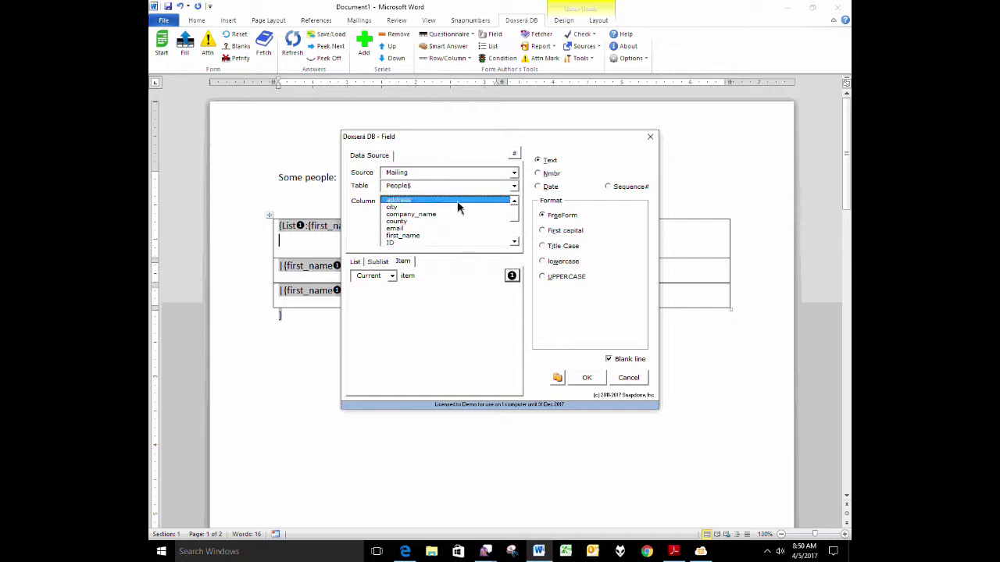
click(586, 378)
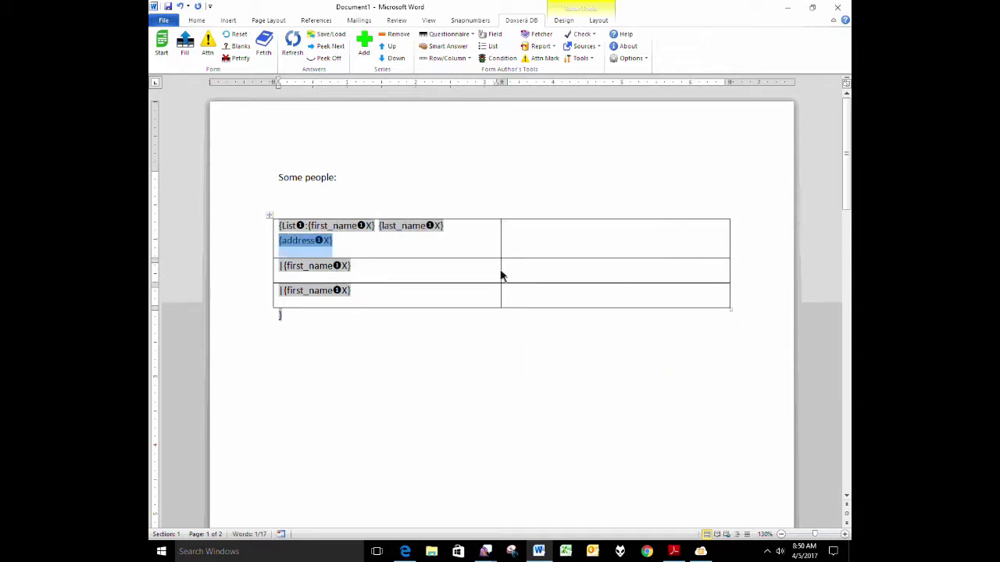
key(Return)
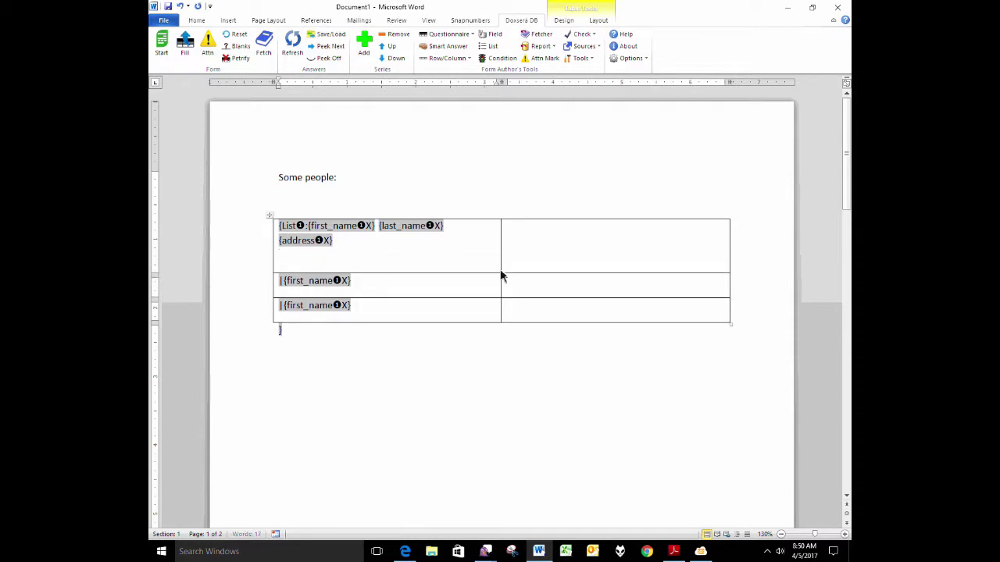
click(492, 34)
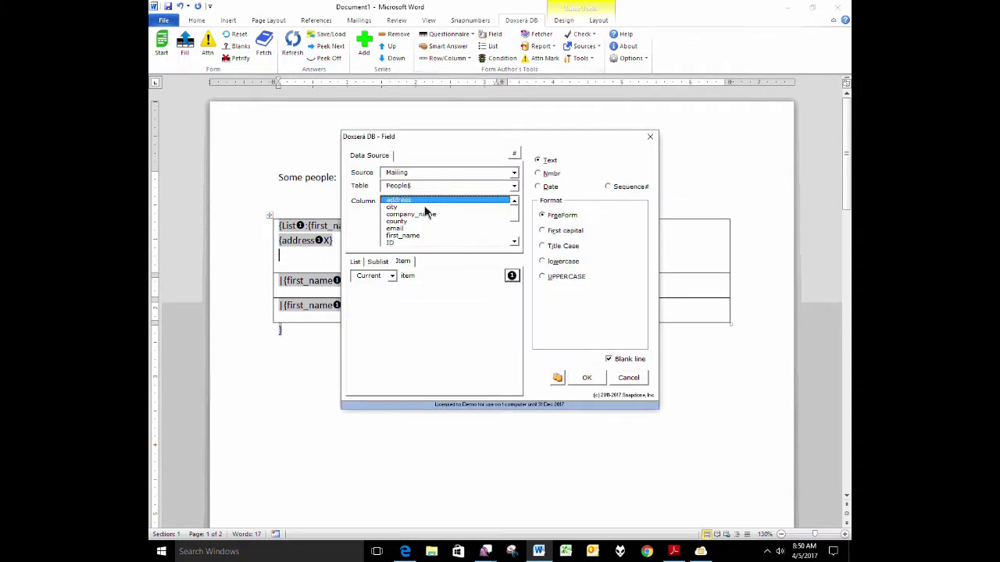
scroll(440, 207, up, 1)
click(587, 378)
text(,)
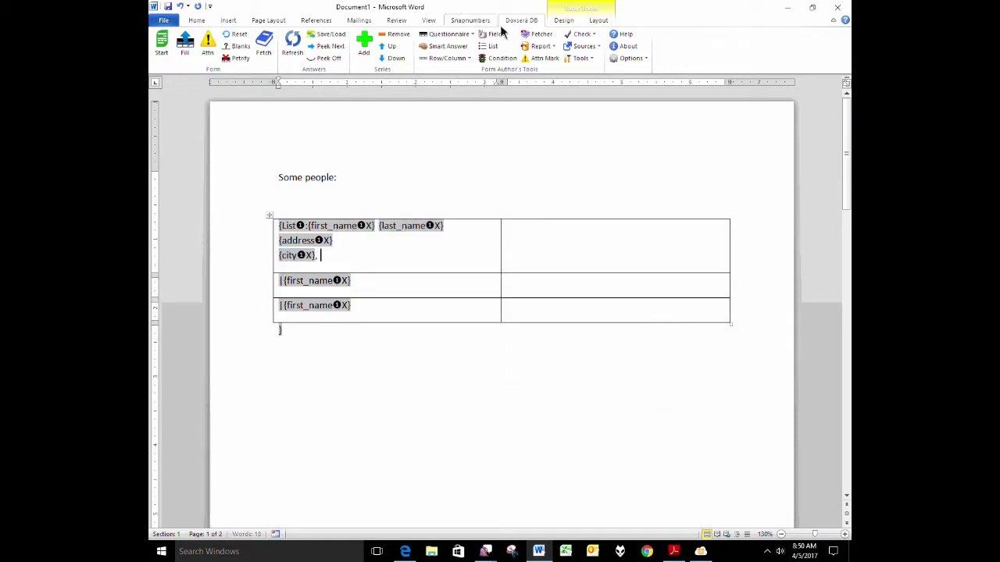
Insert the state and zip fields after {city},
click(493, 35)
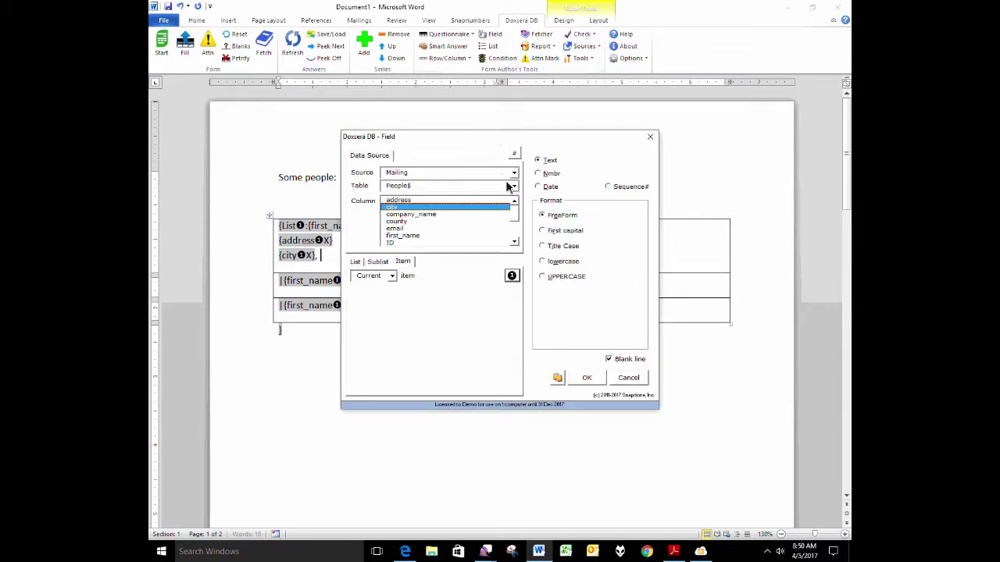
drag(515, 207, 516, 238)
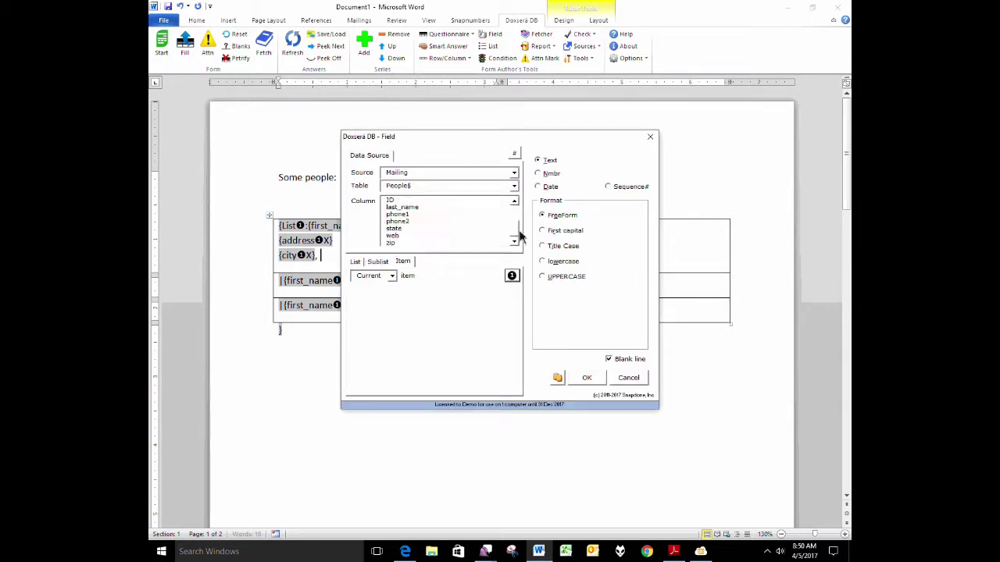
click(422, 227)
click(586, 378)
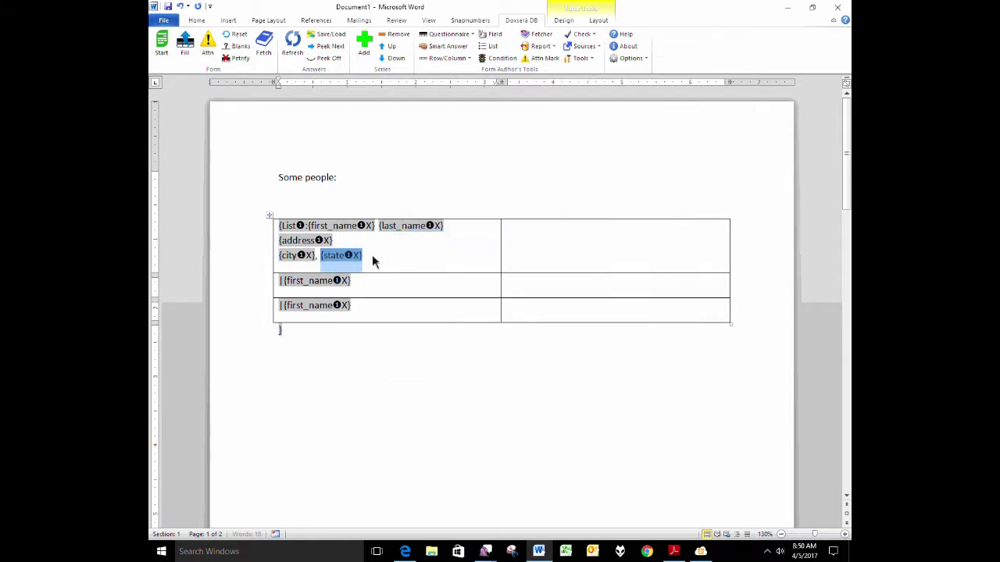
click(503, 35)
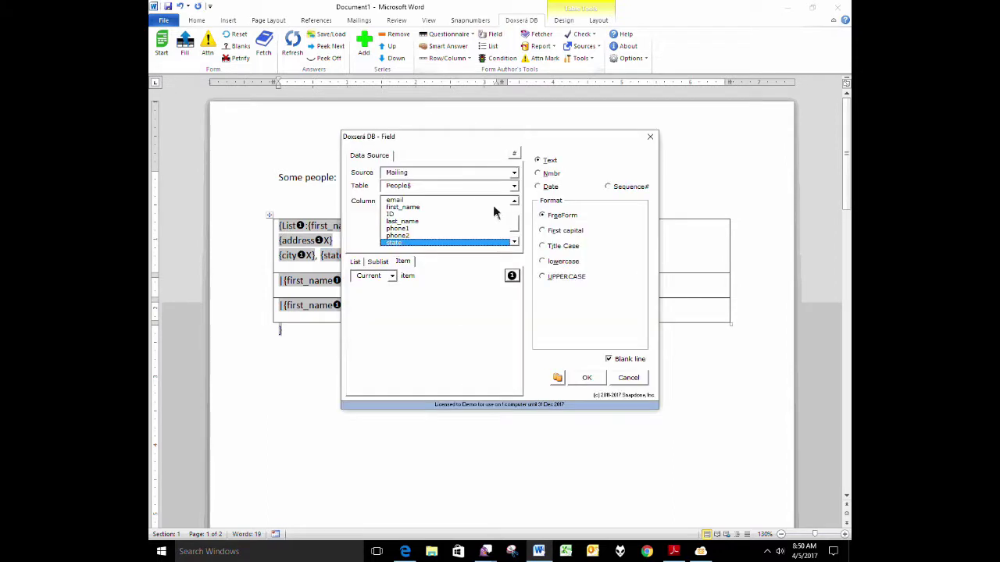
scroll(520, 232, down, 1)
click(429, 243)
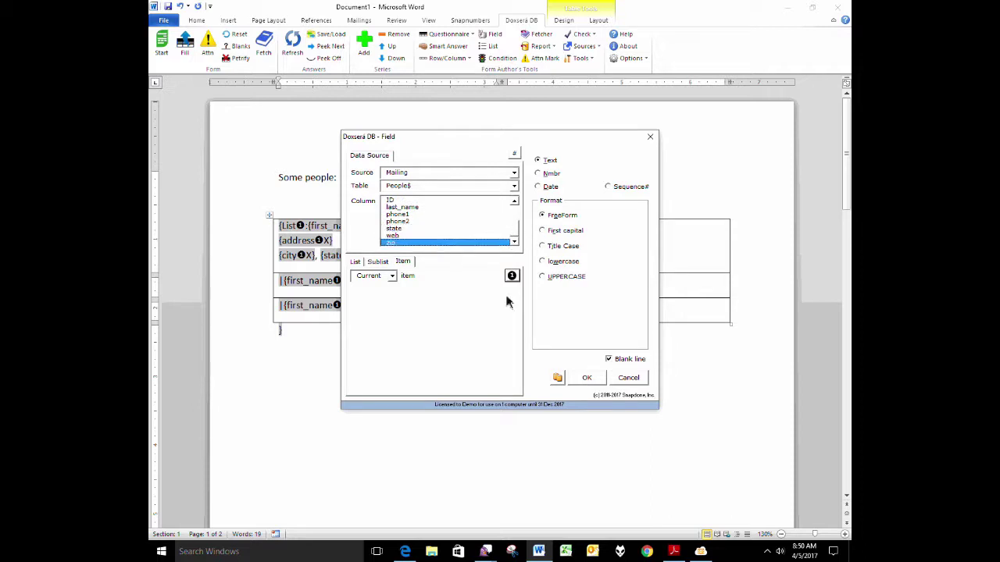
click(585, 378)
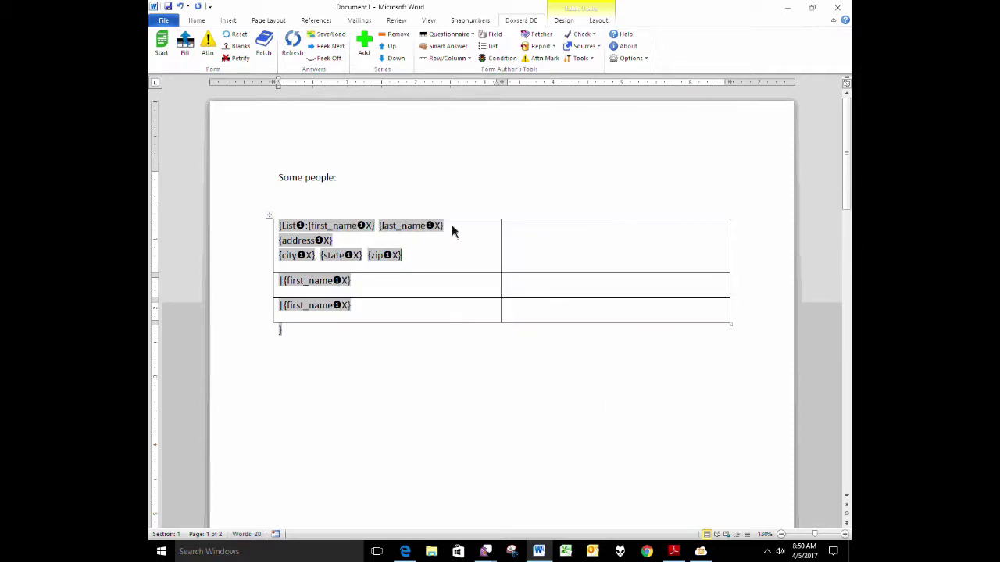
Copy the {last_name} {address} {city}, {state} {zip} fields and paste them after {first_name} in rows 2 and 3
key(shift+Left)
key(shift+Left)
key(shift+Left)
key(ctrl+shift+Left)
key(ctrl+shift+Left)
key(ctrl+shift+Left)
key(ctrl+shift+Left)
key(ctrl+shift+Left)
key(ctrl+shift+Left)
key(ctrl+shift+Left)
key(ctrl+shift+Left)
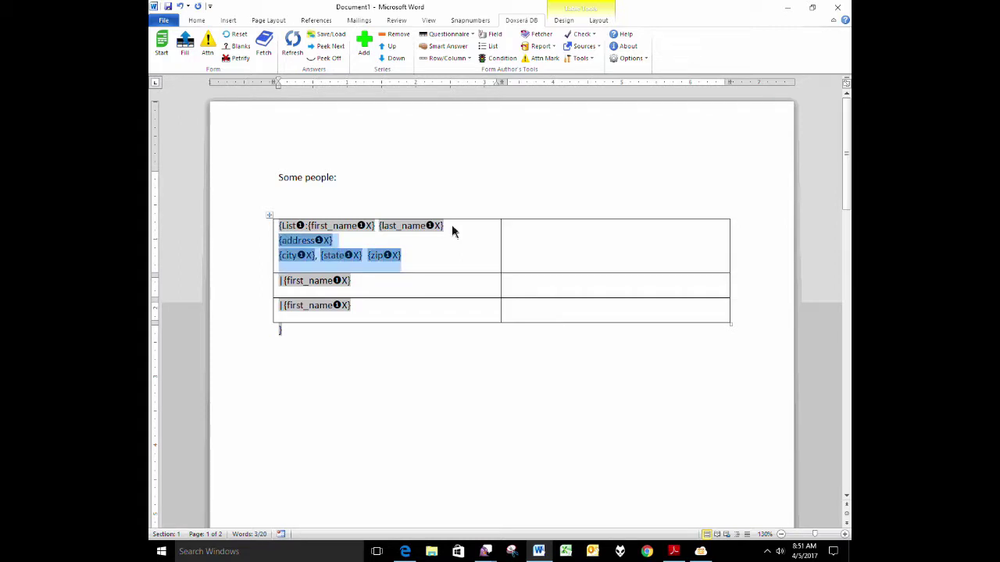
key(shift+Left)
key(ctrl+c)
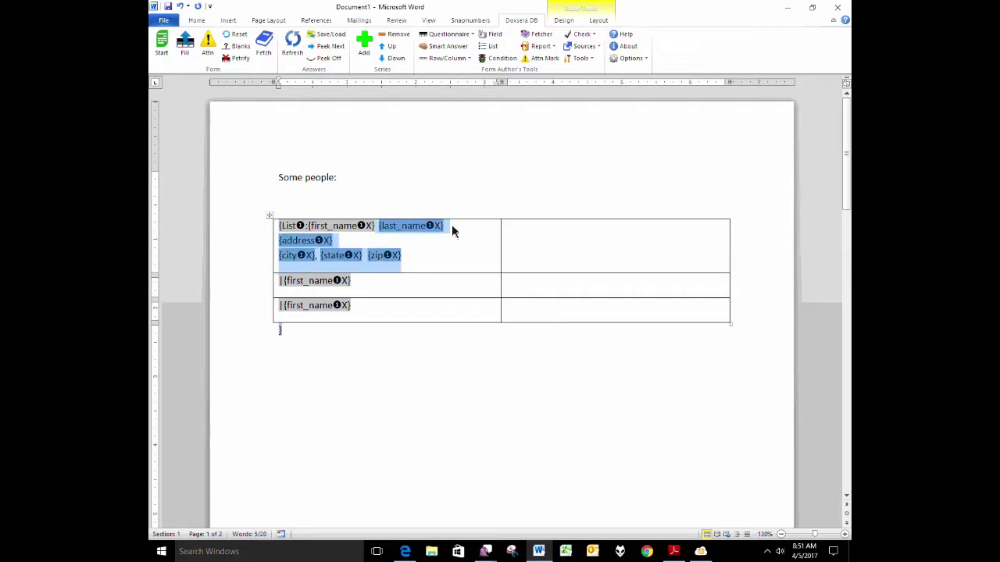
key(Left)
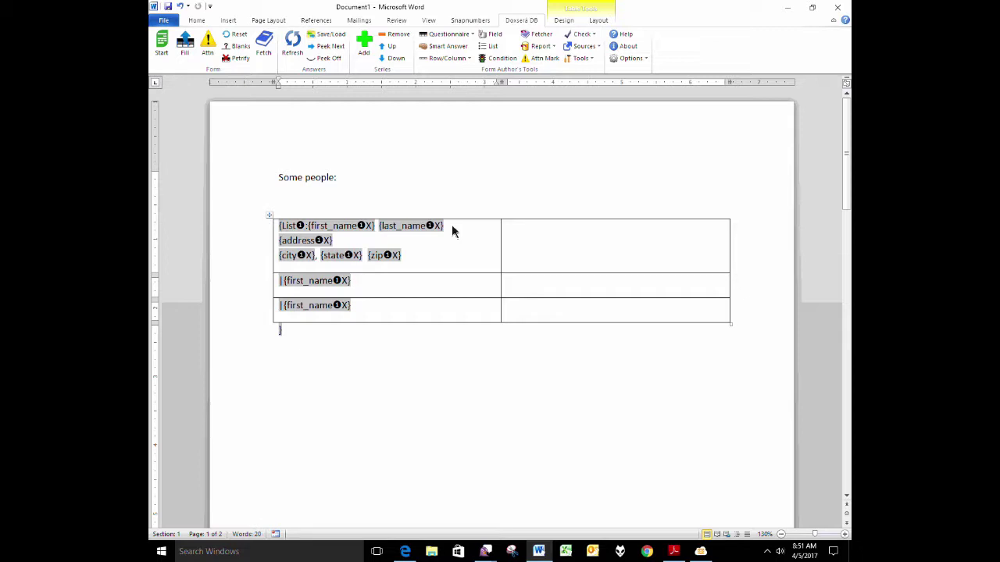
key(ctrl+v)
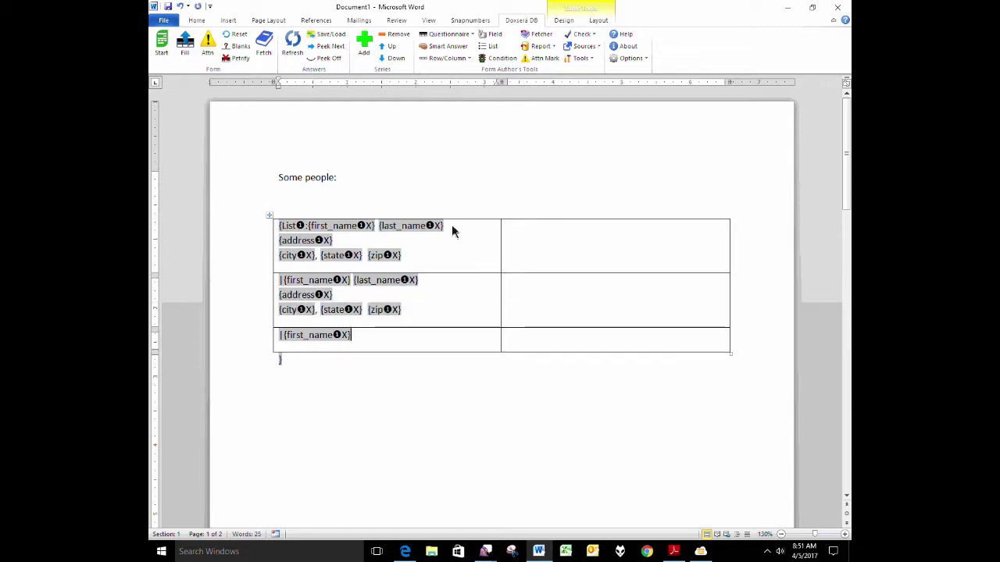
key(ctrl+v)
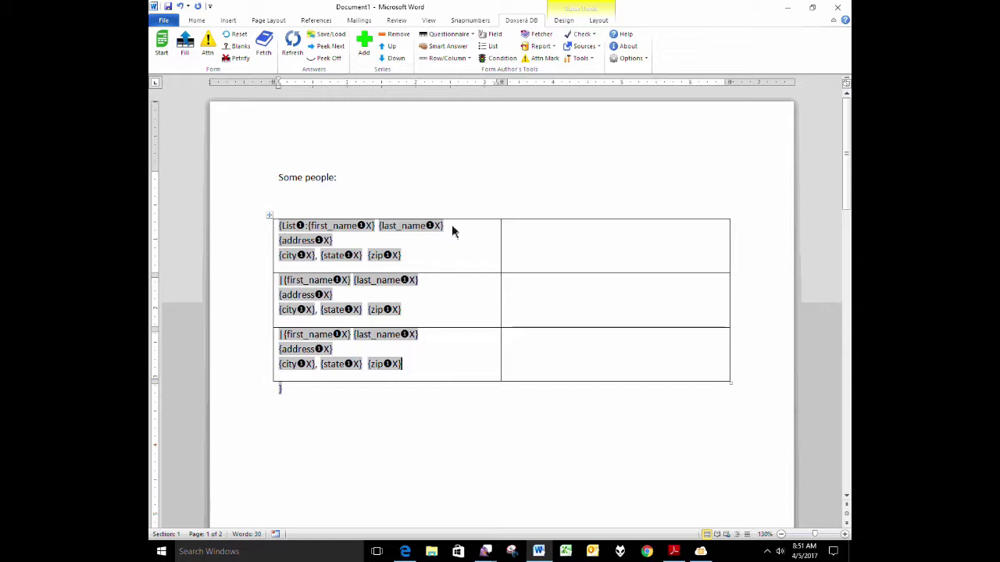
In row 1's right cell, start a Fetcher for the State Sales Policies folio, choosing passages by variable
click(623, 239)
click(542, 37)
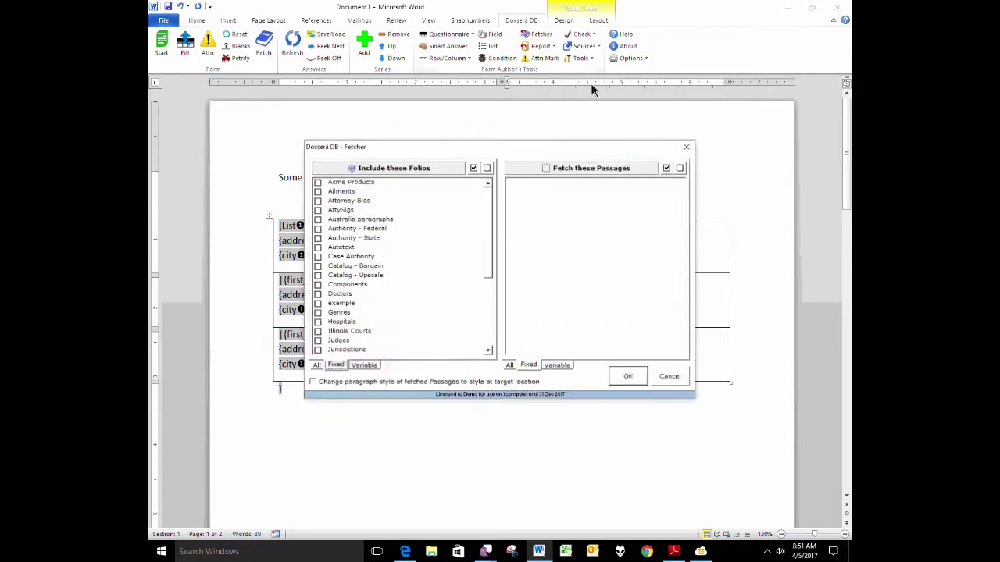
drag(591, 152, 638, 115)
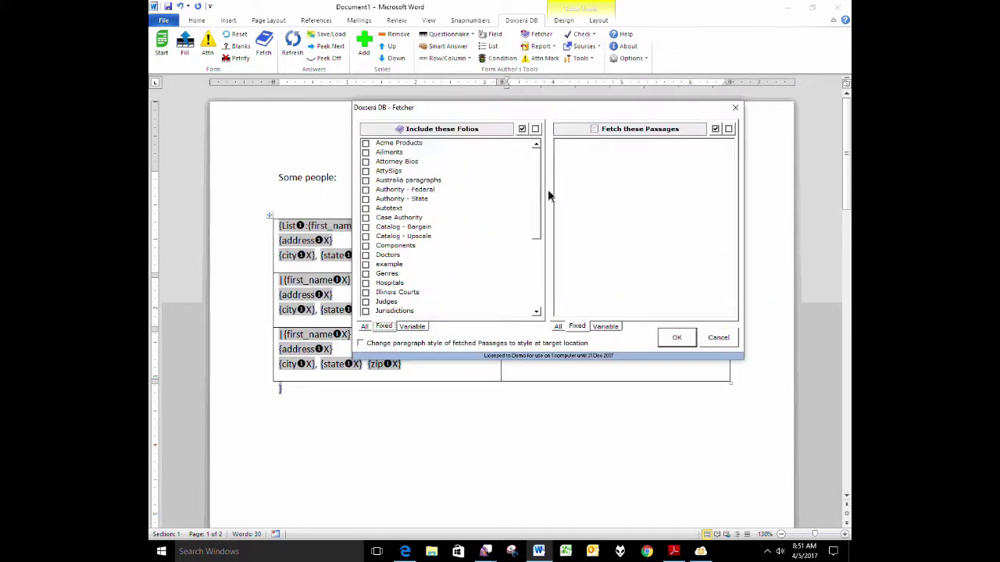
drag(541, 212, 557, 300)
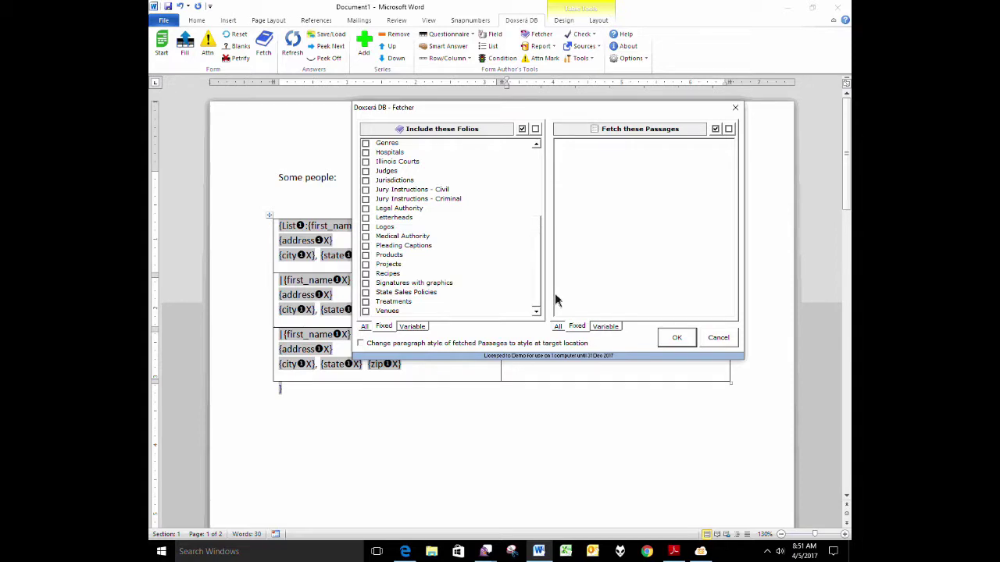
click(367, 294)
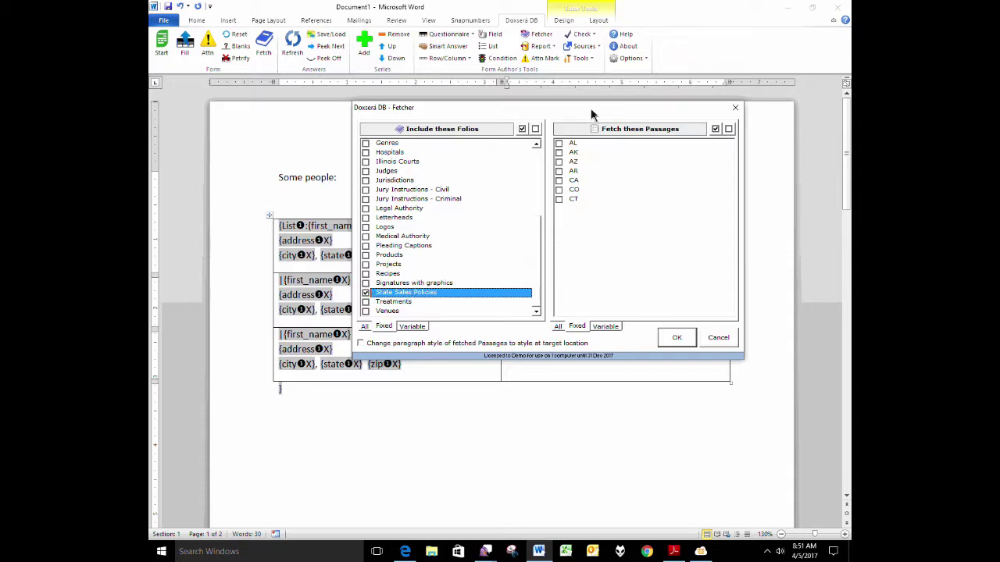
drag(592, 104, 589, 135)
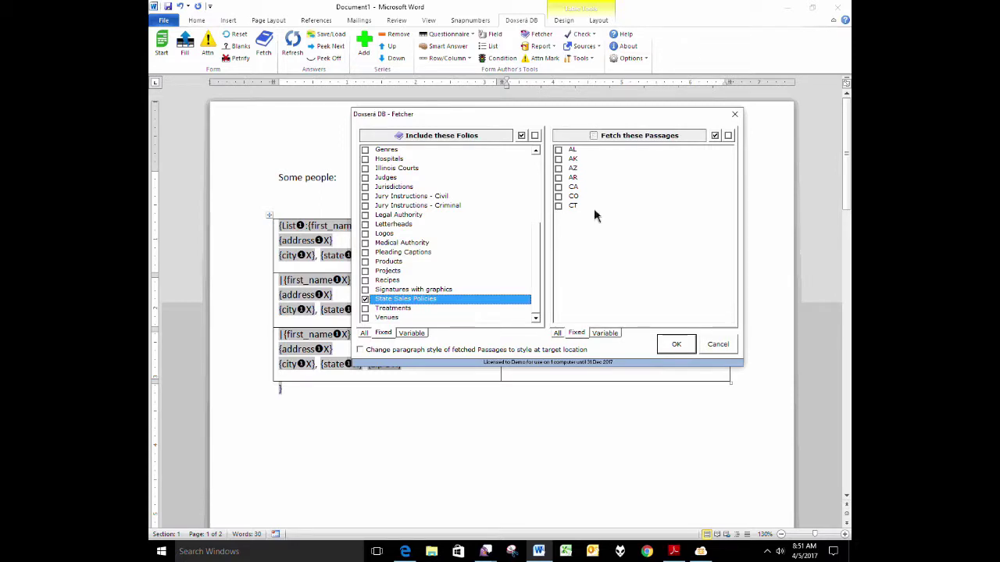
click(606, 333)
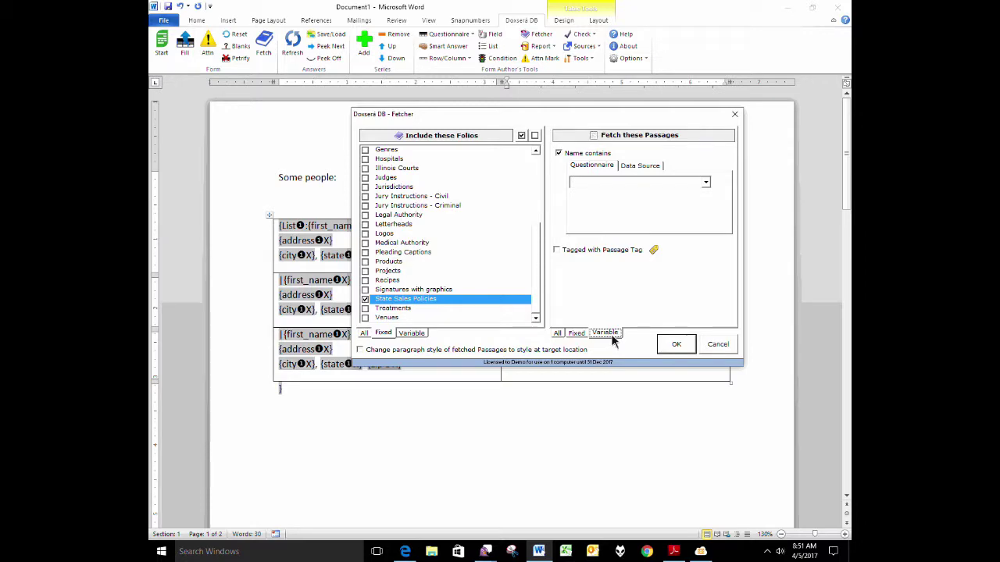
drag(643, 116, 613, 254)
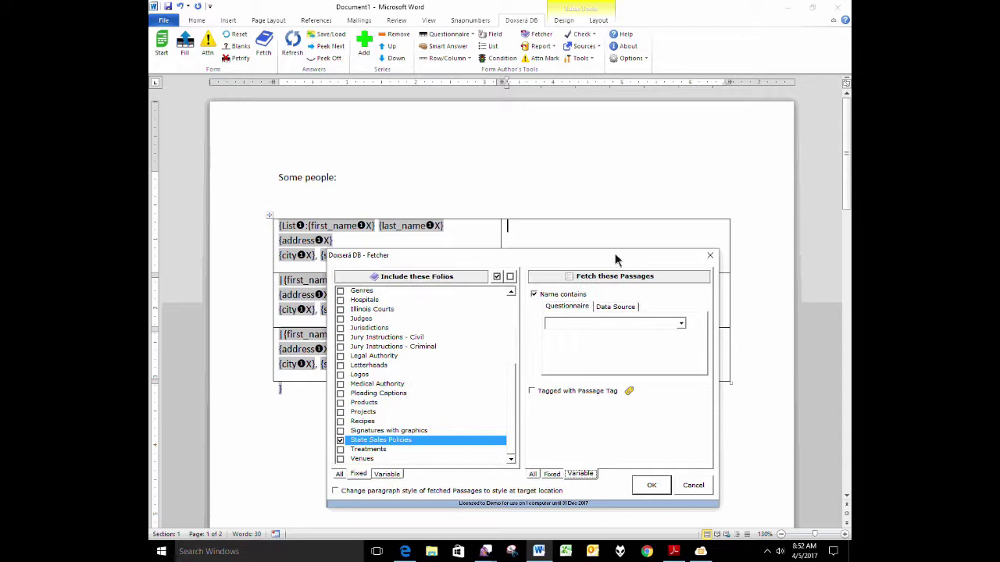
Take the passage name from the Mailing / People$ / state column and insert the {Fetch} code
click(617, 307)
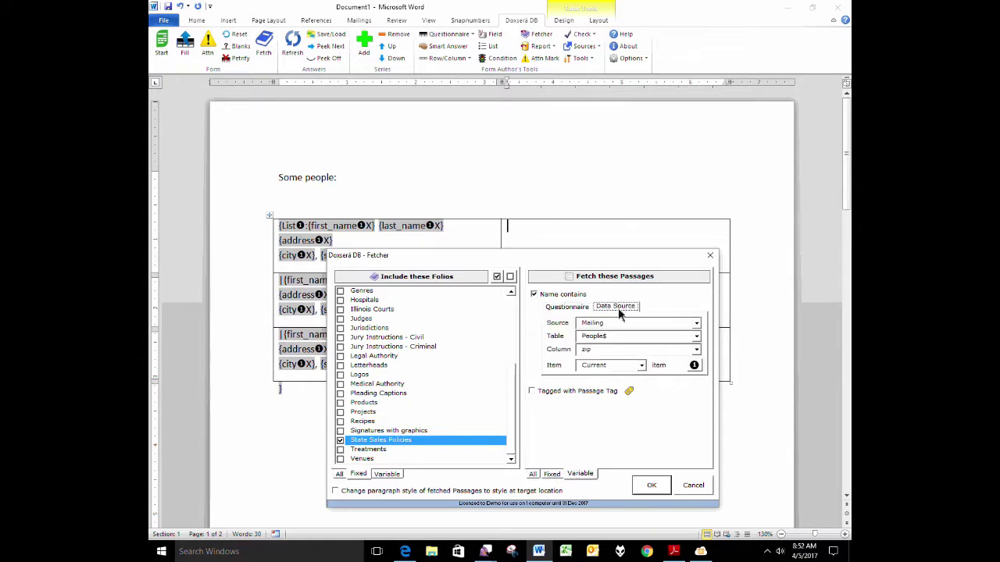
click(663, 325)
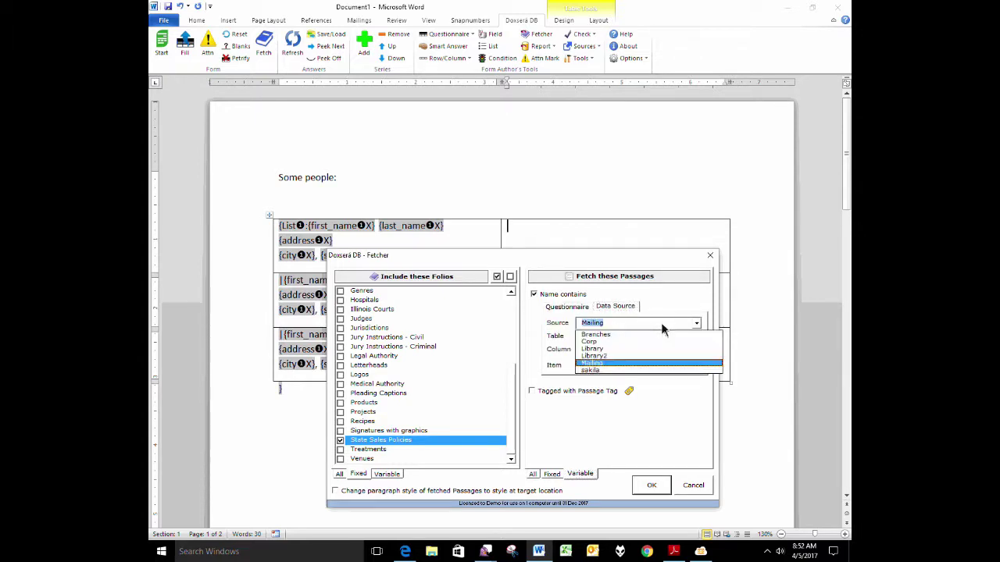
click(602, 366)
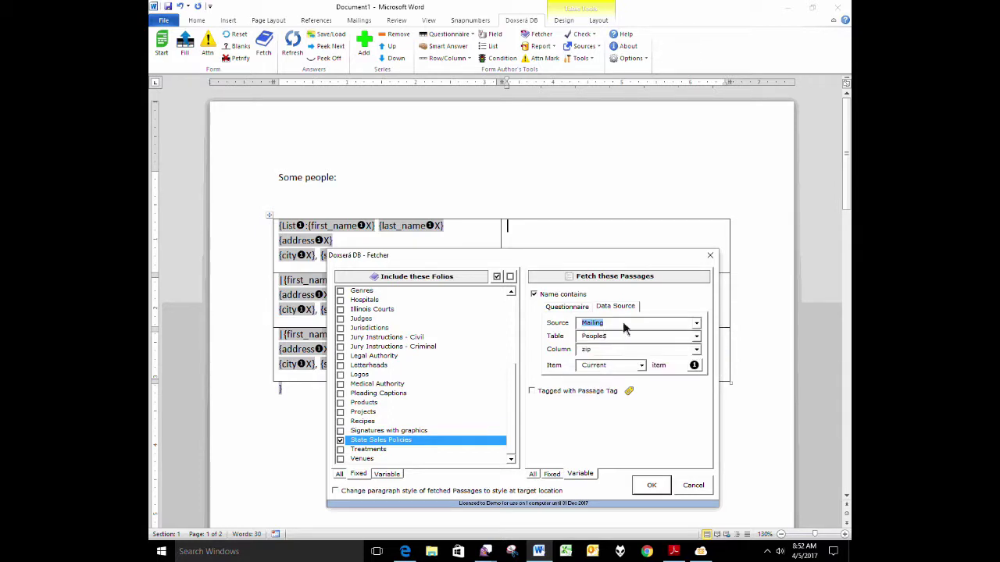
click(617, 337)
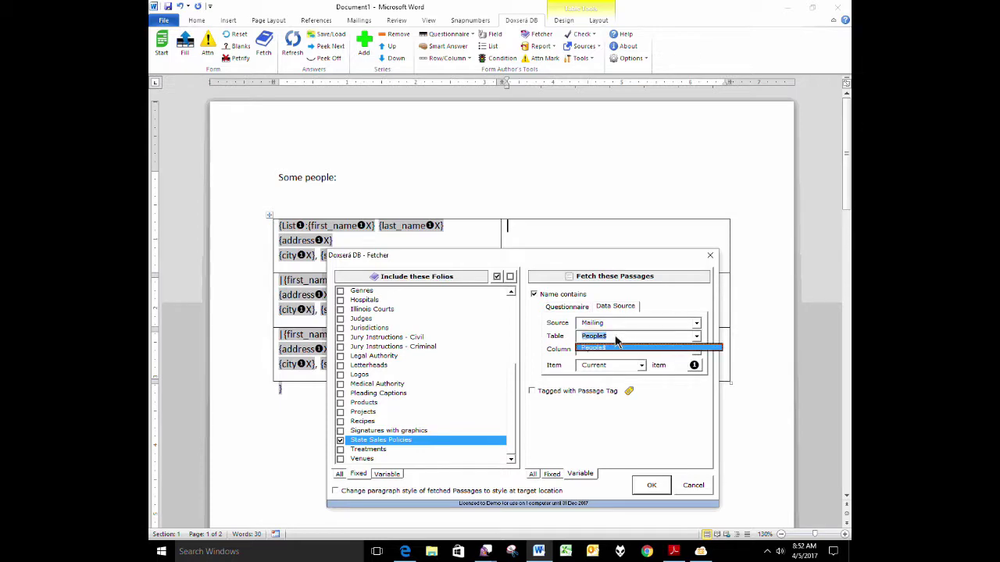
click(615, 338)
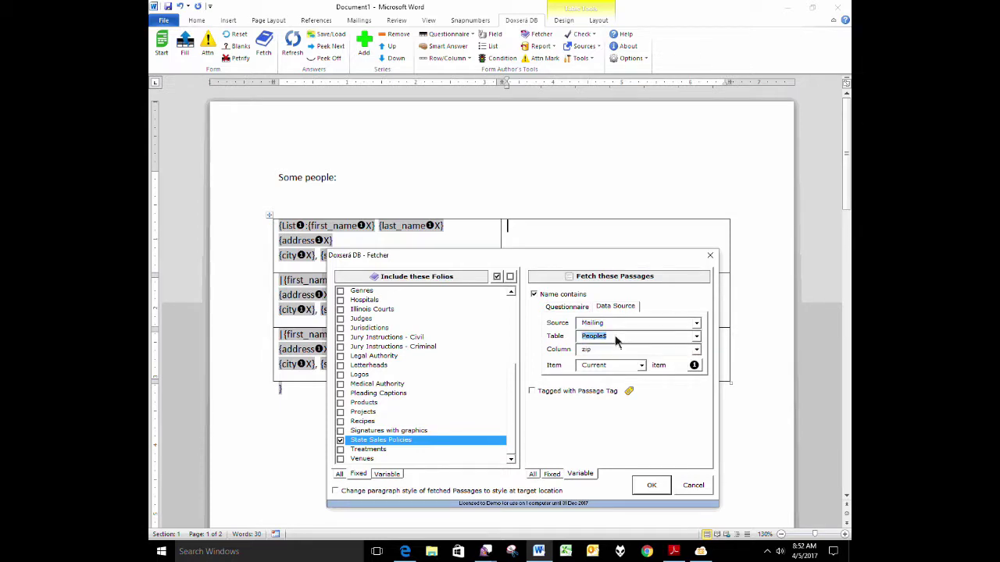
click(613, 350)
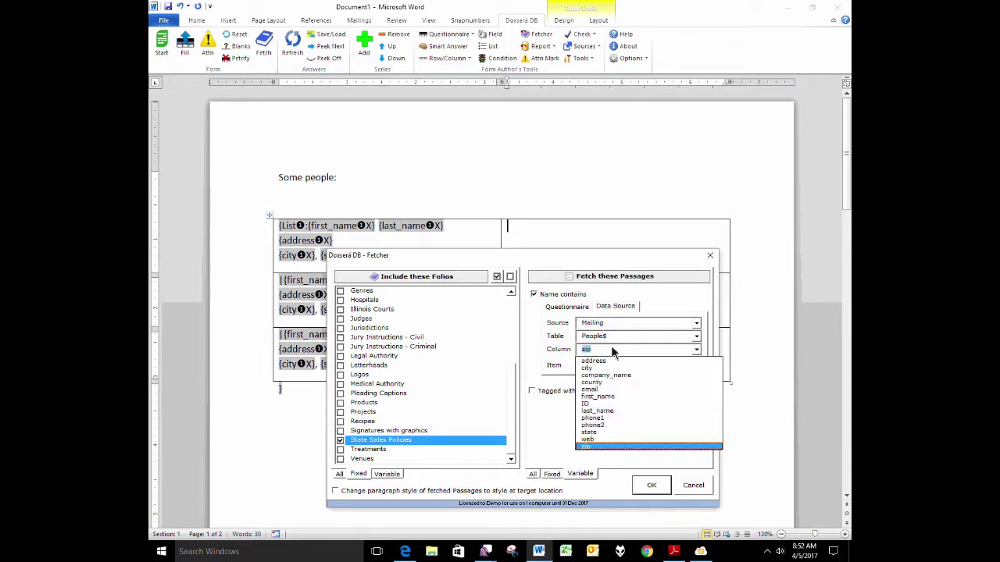
click(601, 434)
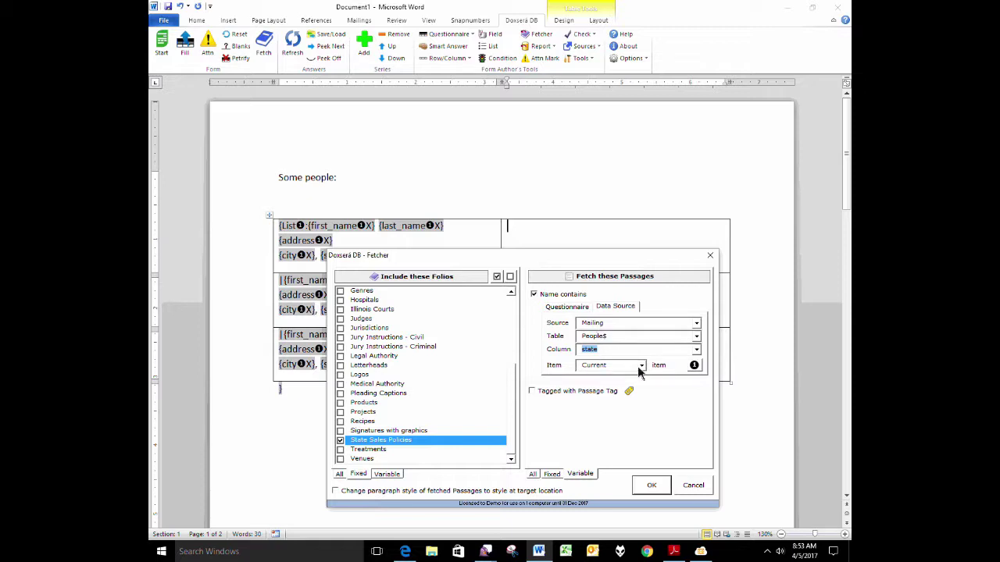
drag(597, 259, 600, 188)
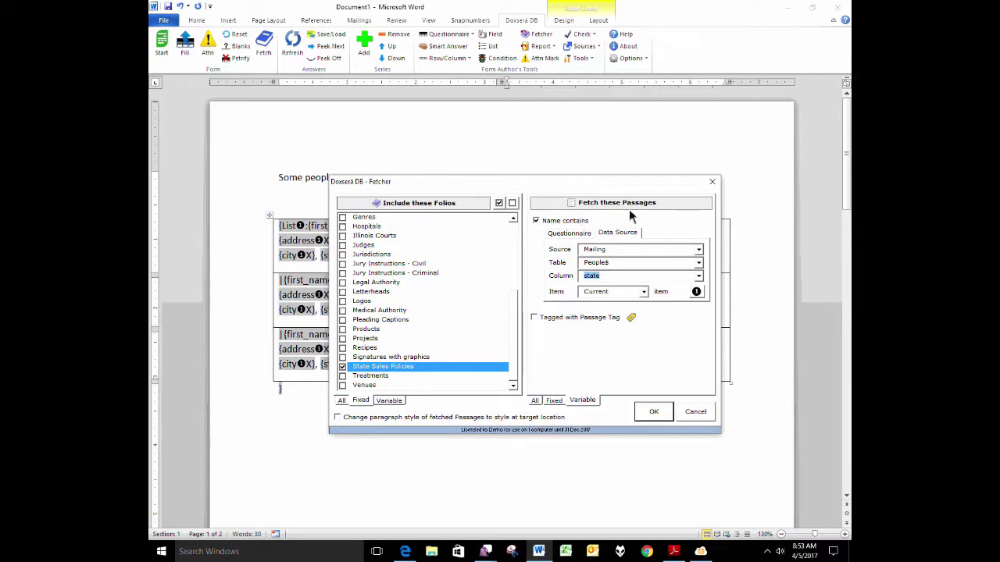
click(655, 413)
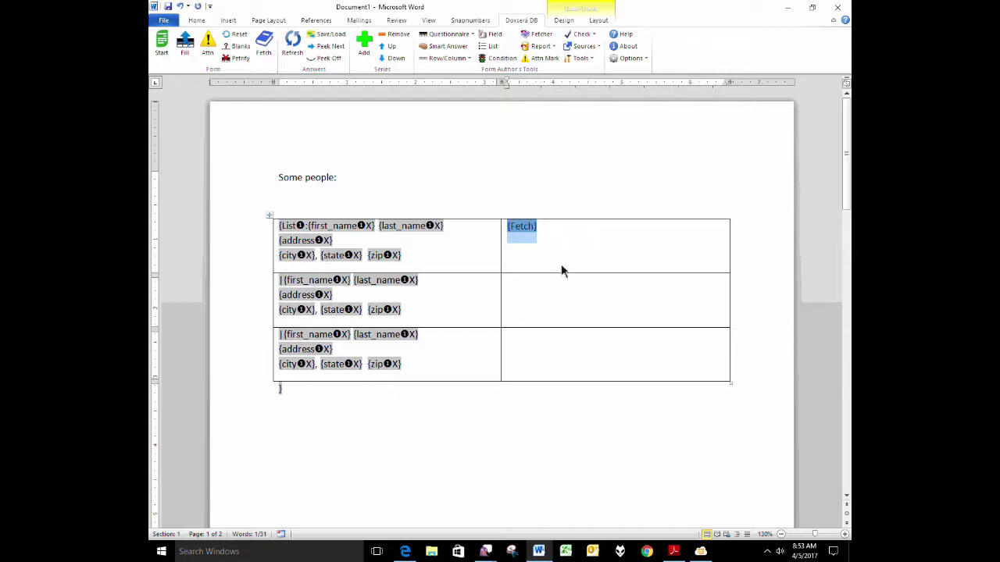
Paste the {Fetch} code into the right cells of rows 2 and 3, then move below the table
click(550, 295)
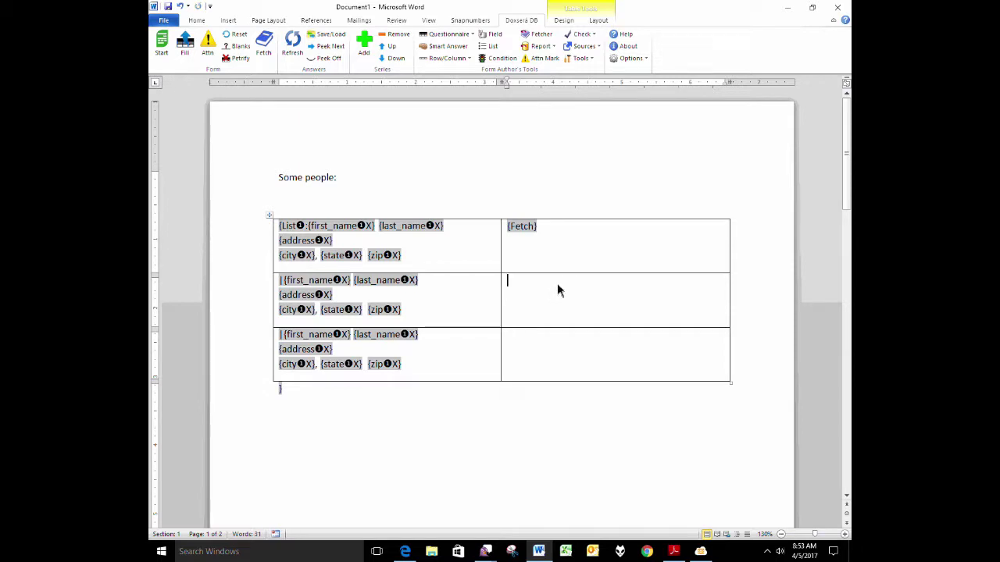
text({Fetch})
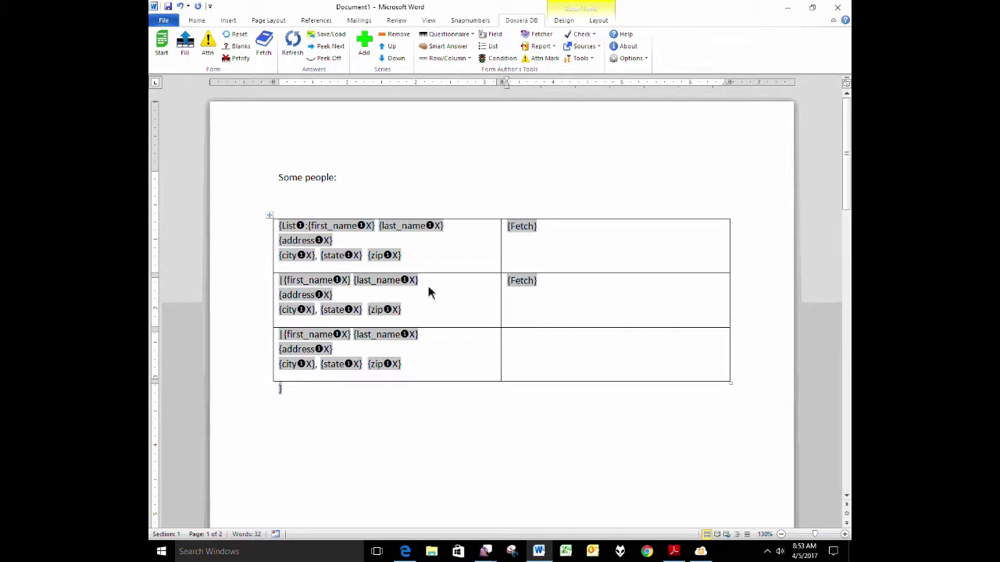
click(542, 347)
text({Fetch})
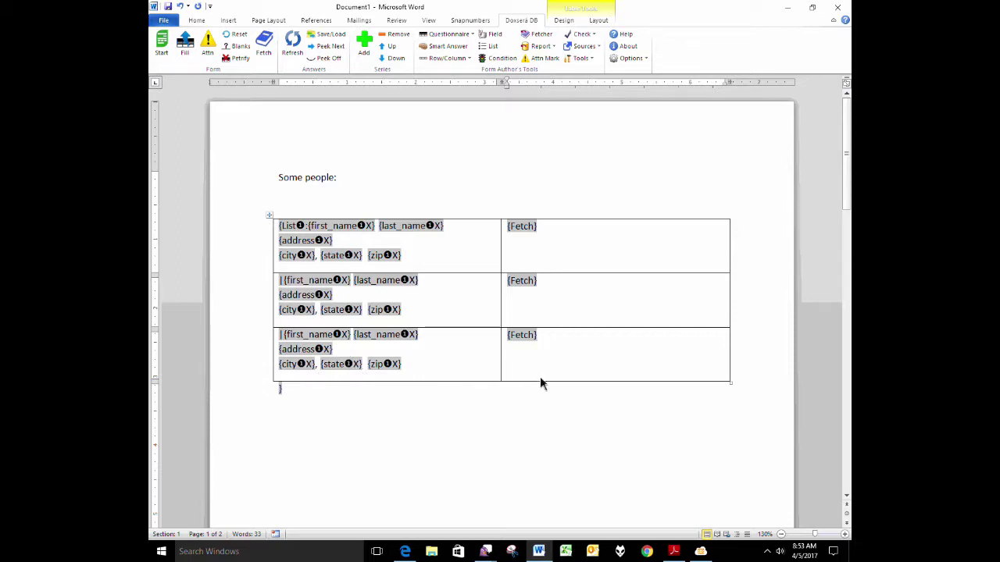
click(439, 404)
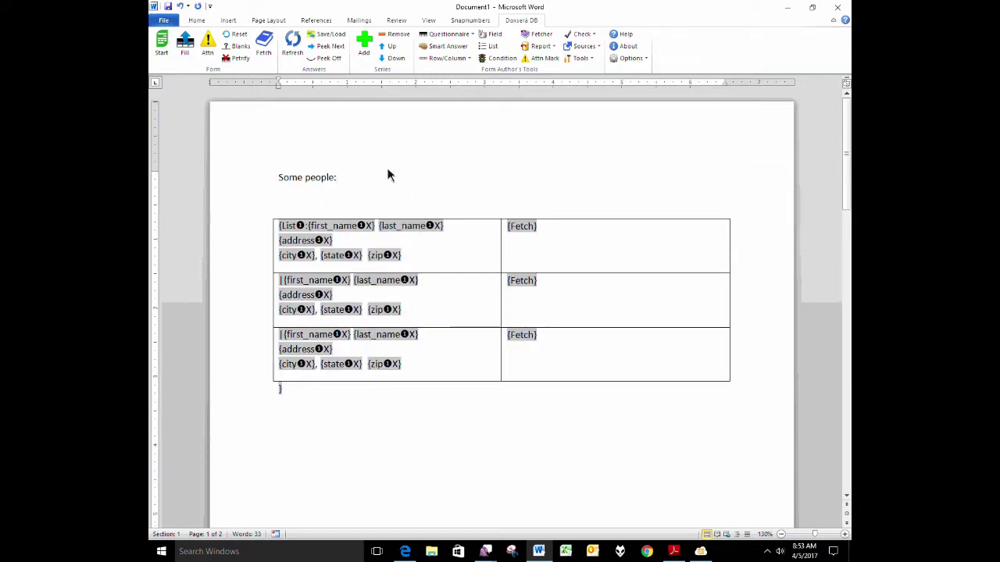
Save As a Word Template (*.dotx) named 'sales policies'
click(167, 20)
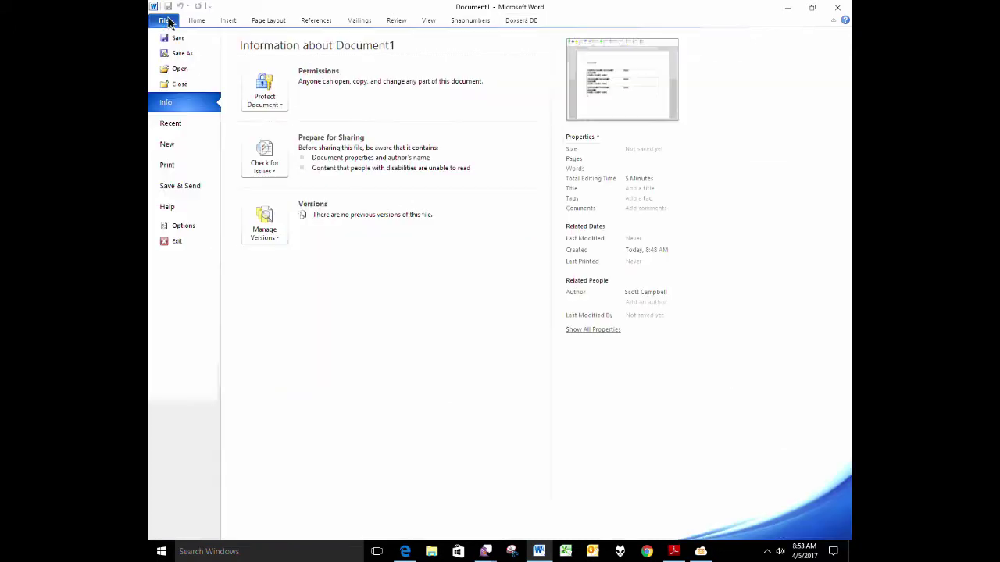
click(174, 55)
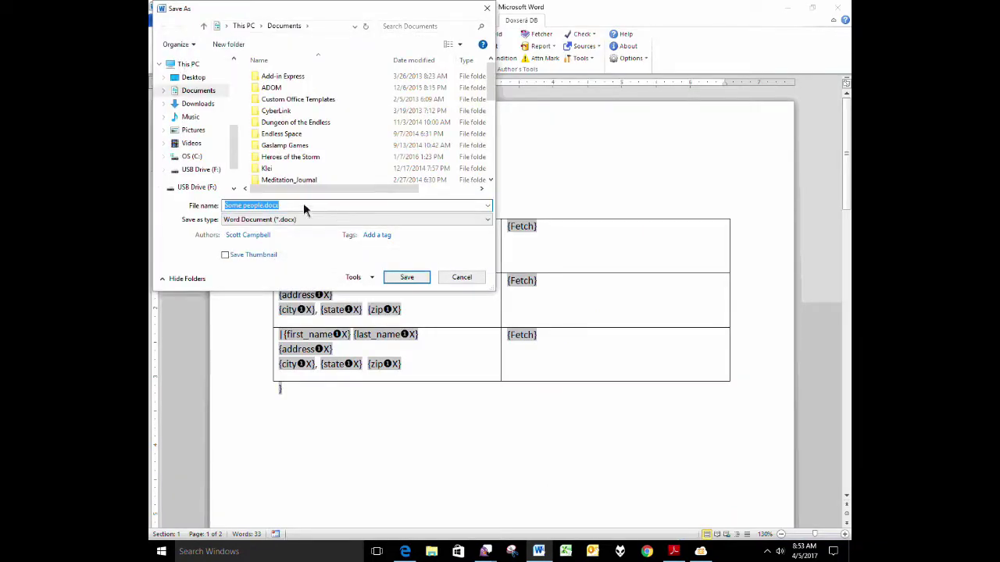
click(361, 226)
click(294, 258)
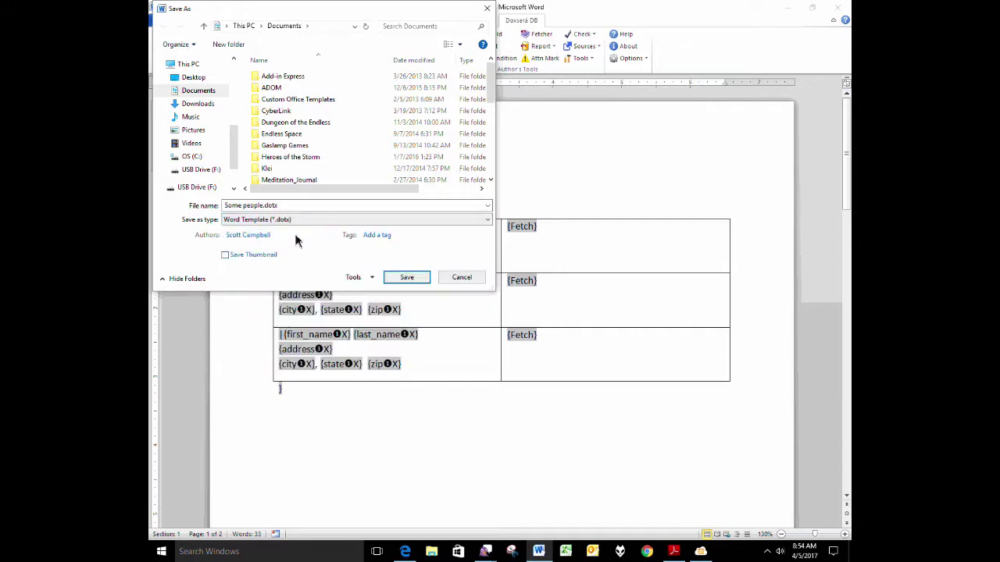
click(308, 205)
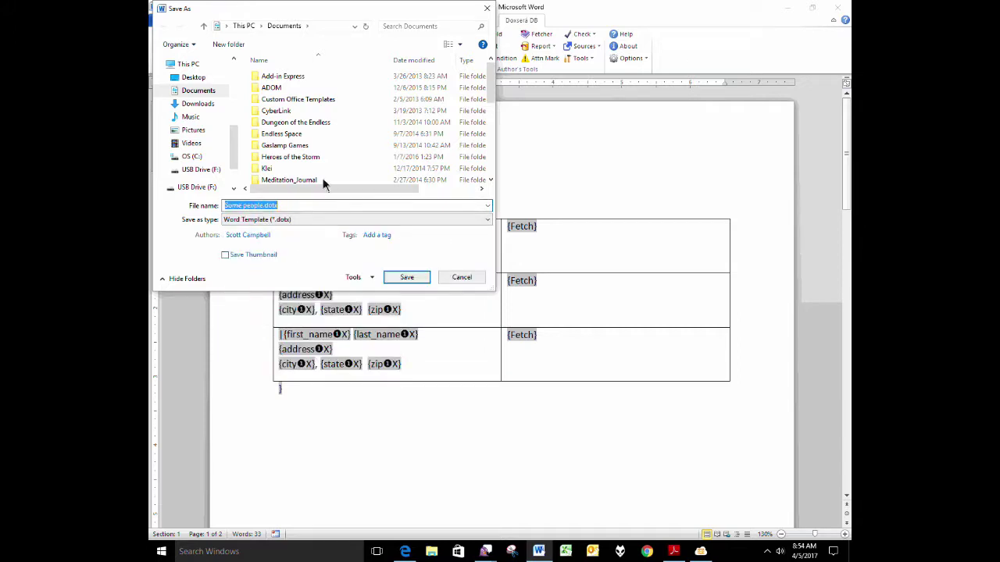
text(sales policies)
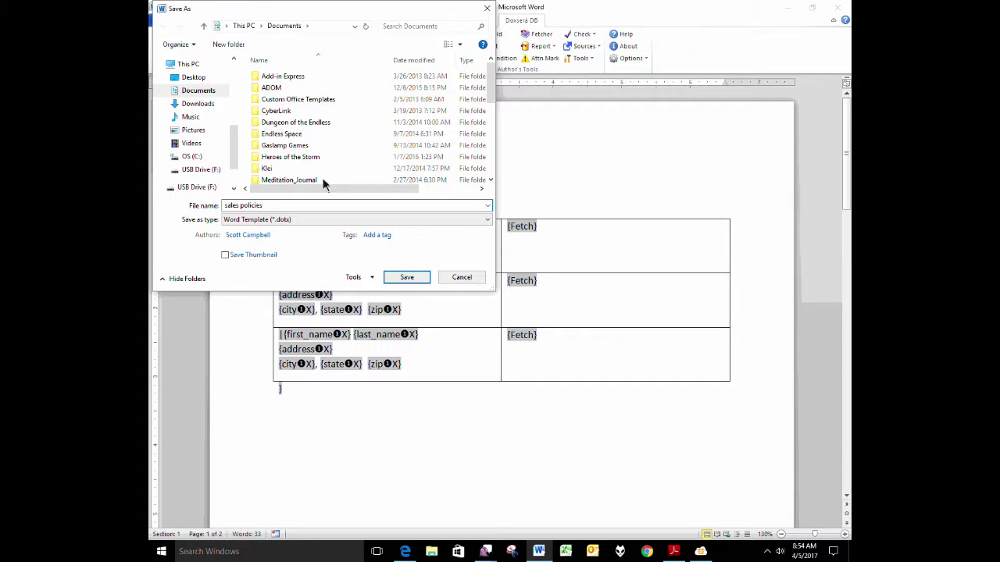
key(Return)
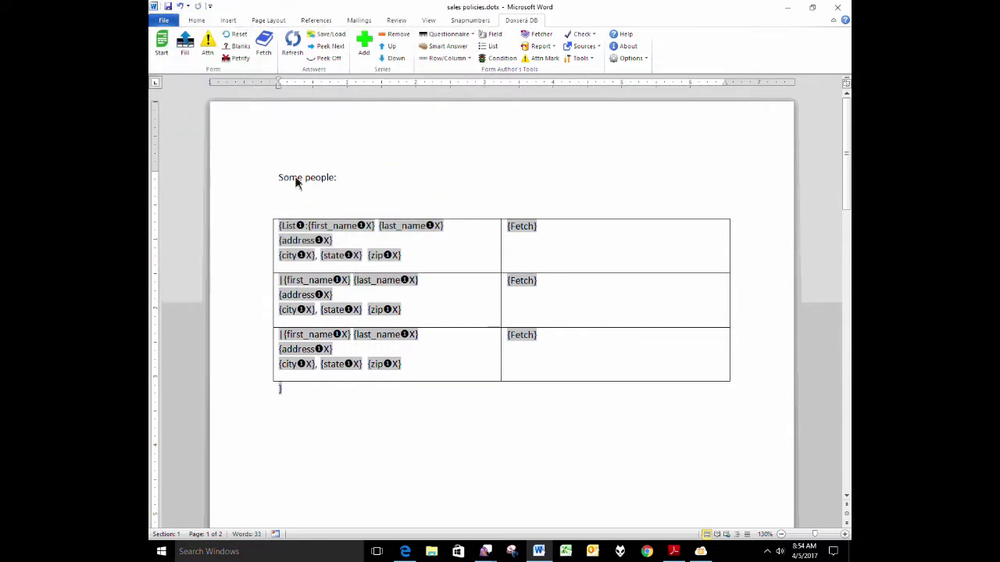
Insert a List field on the first cell with a Sublist condition: last_name starts with z
click(291, 231)
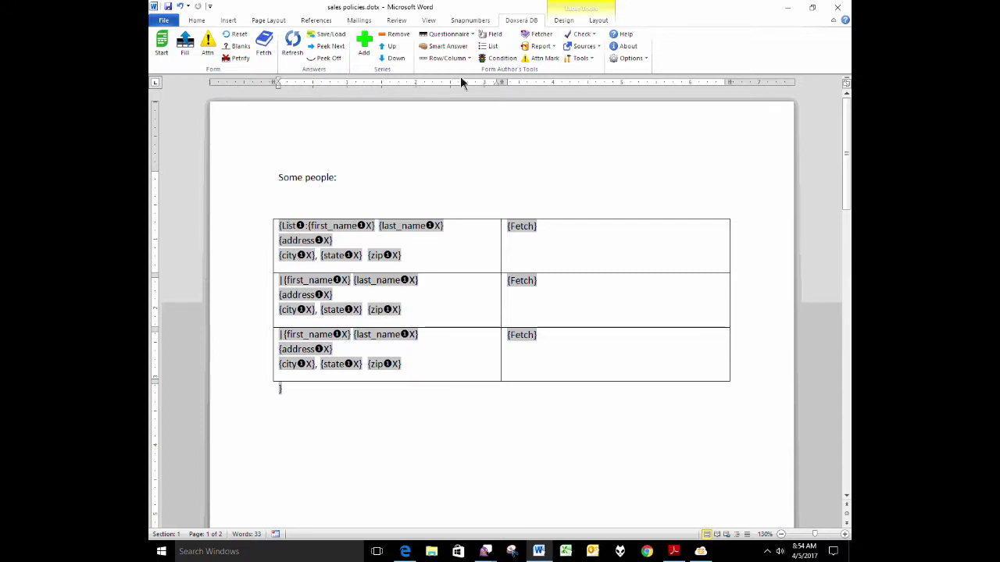
click(490, 48)
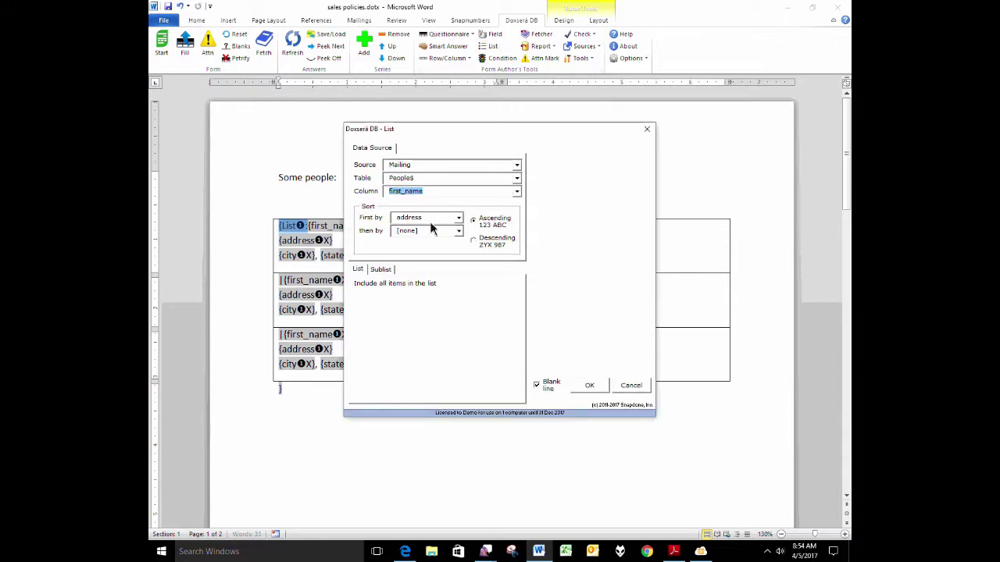
click(382, 270)
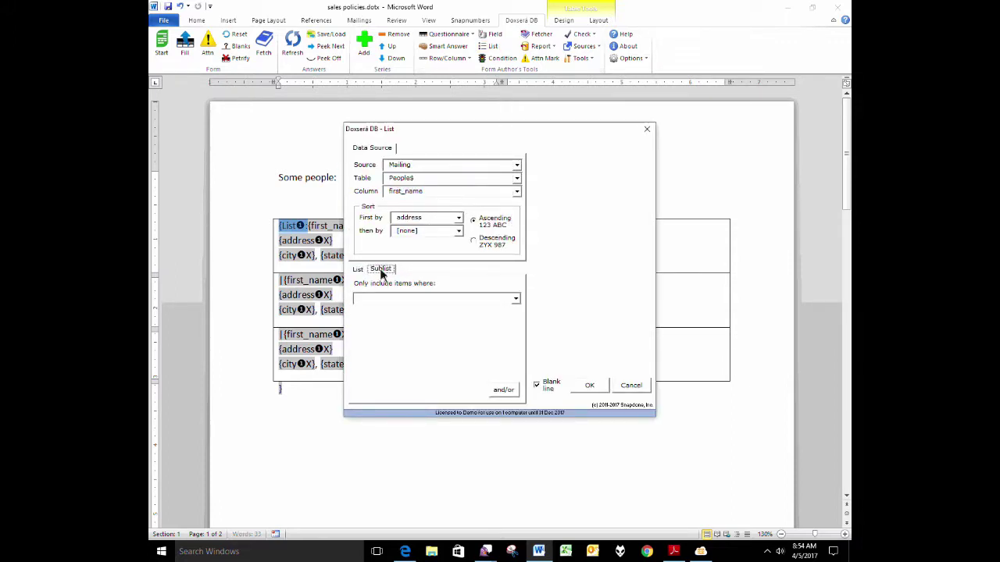
click(446, 299)
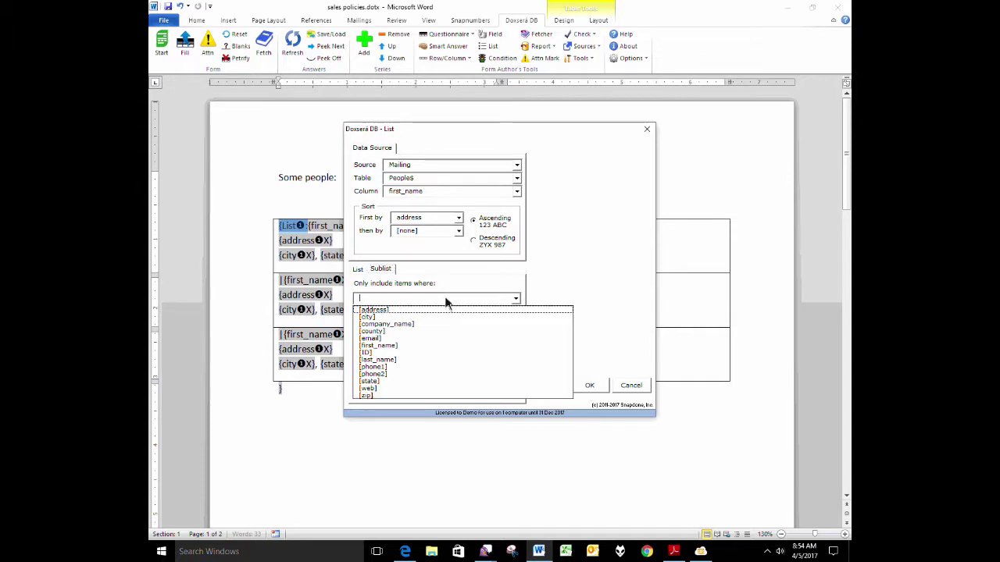
click(395, 360)
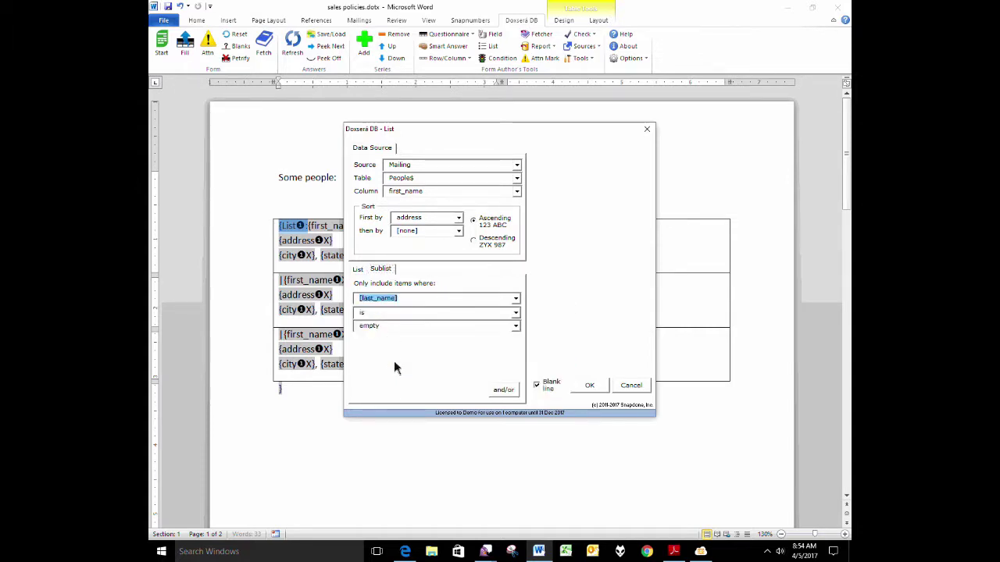
click(403, 314)
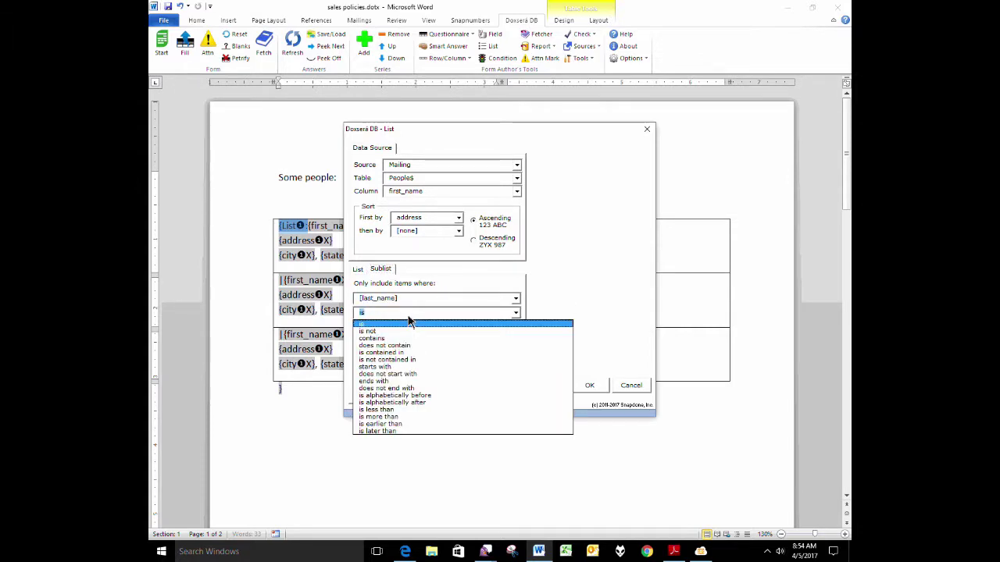
click(392, 366)
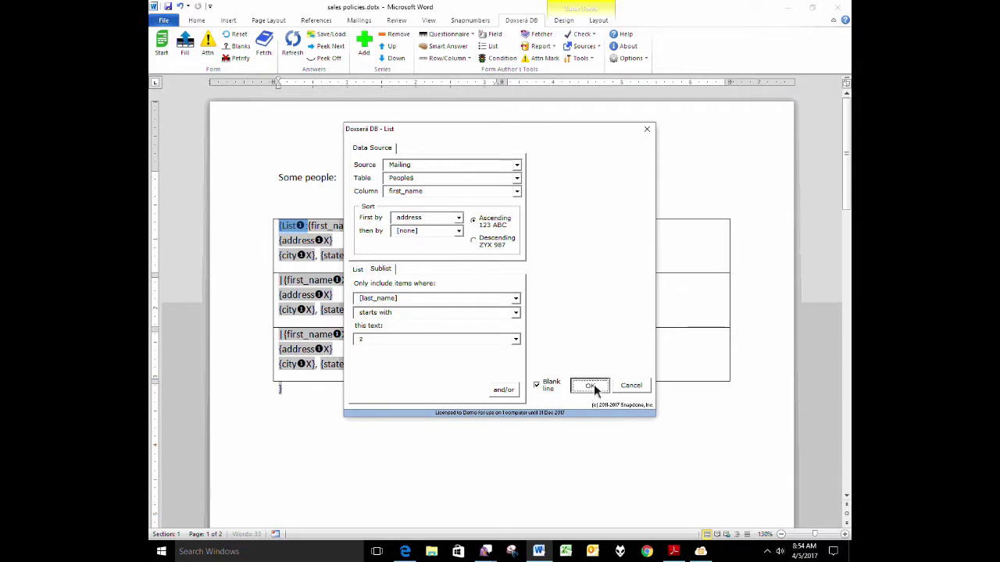
click(590, 385)
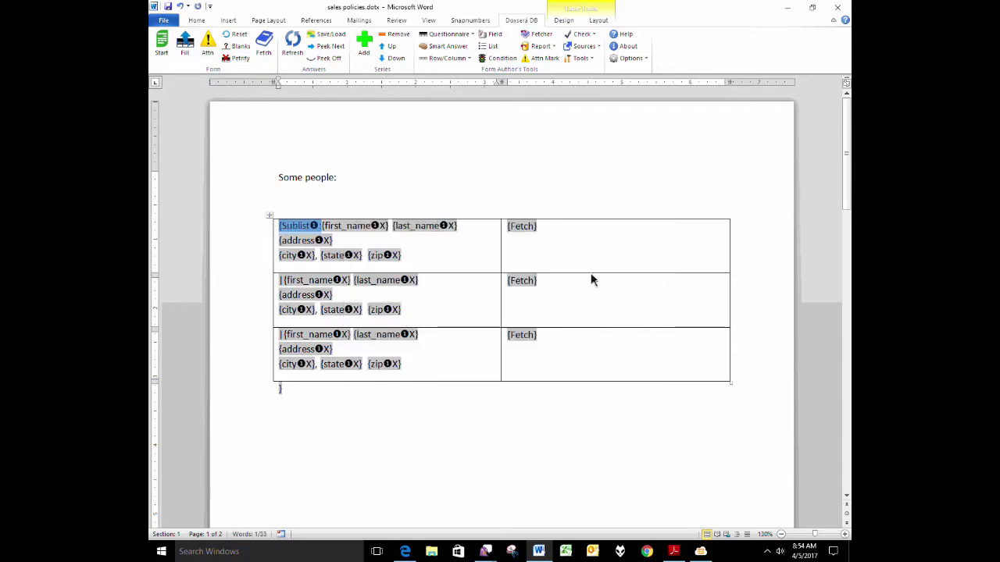
click(297, 230)
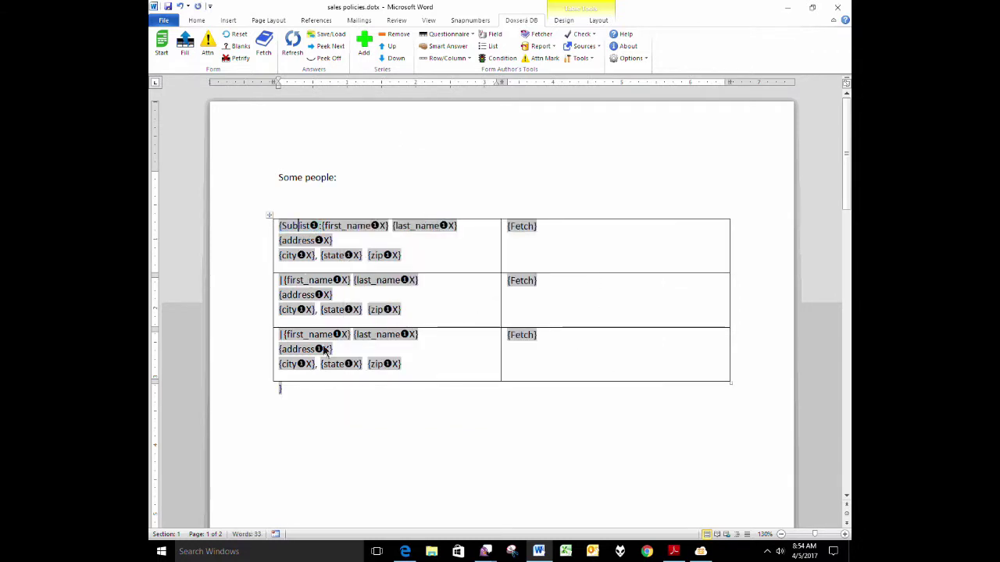
Fill the template and check the first row's CA address against its California policy passage and graphic
click(351, 175)
click(193, 48)
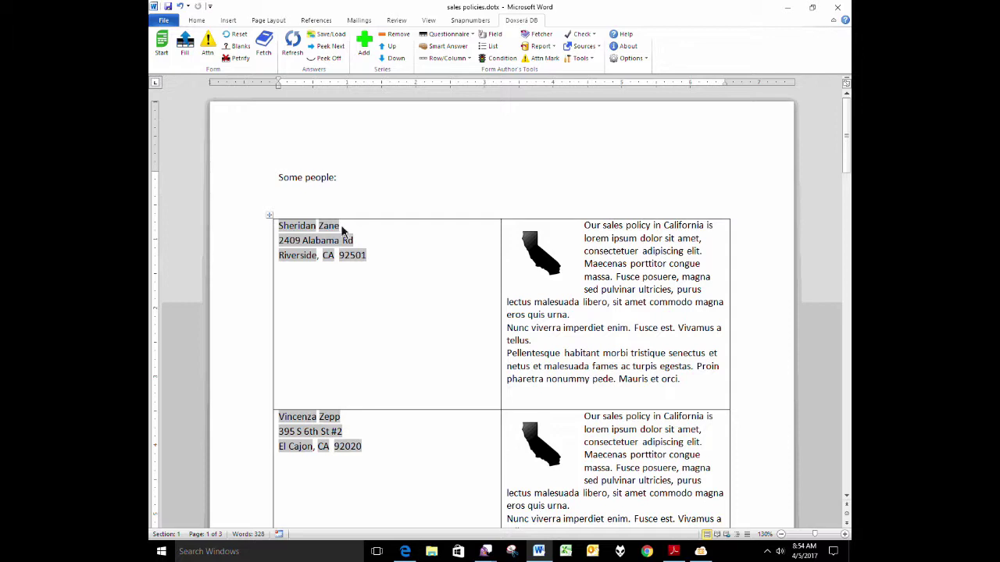
drag(321, 256, 334, 261)
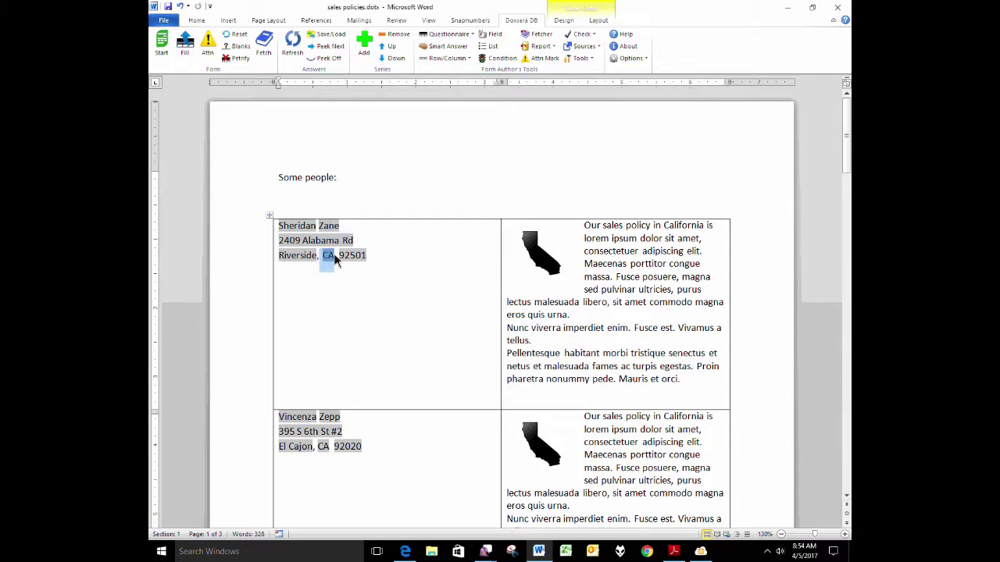
drag(701, 397, 505, 232)
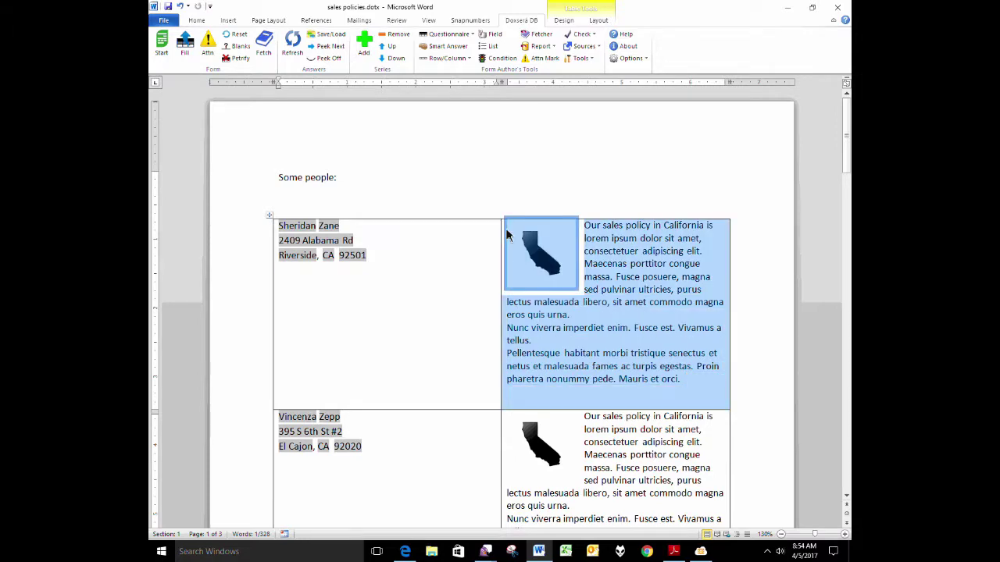
scroll(461, 338, down, 4)
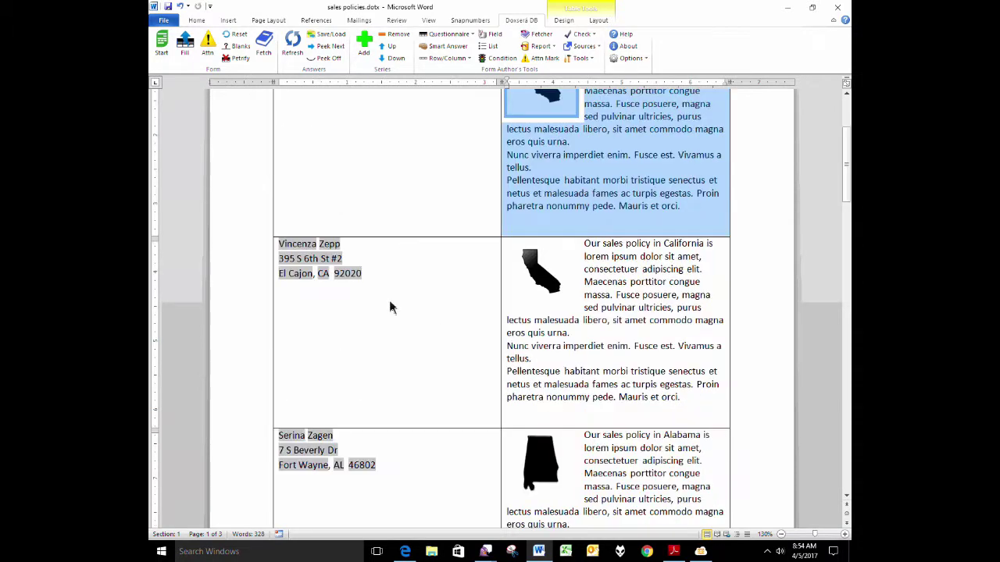
click(347, 247)
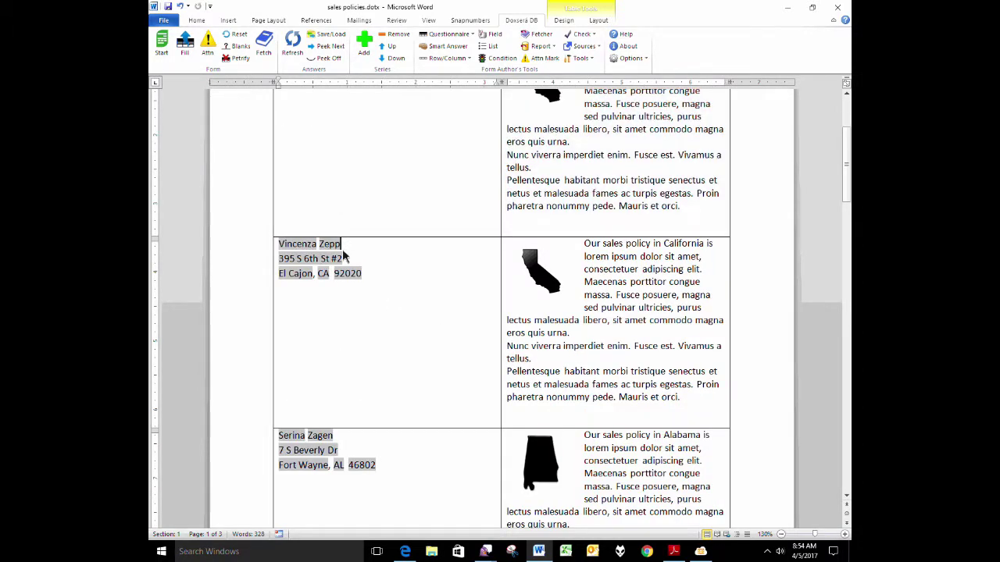
Check the second (CA) and third (AL) rows against their California and Alabama policy passages
double_click(323, 275)
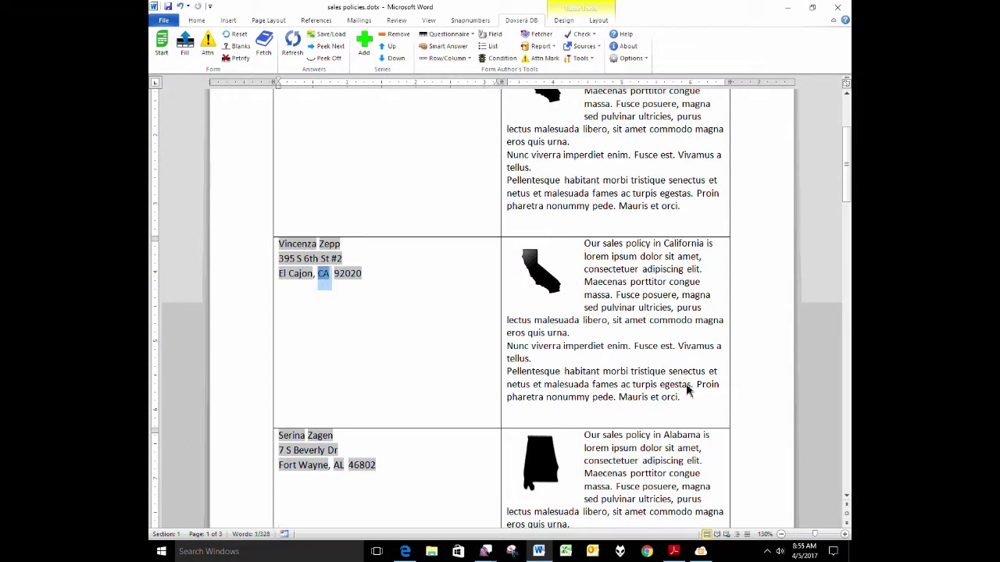
drag(682, 398, 599, 245)
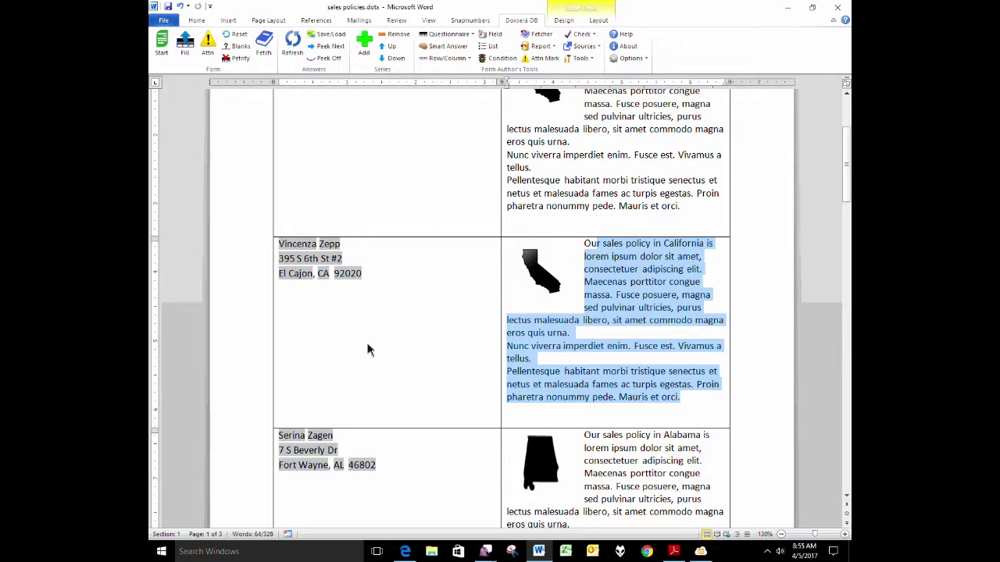
scroll(370, 345, down, 3)
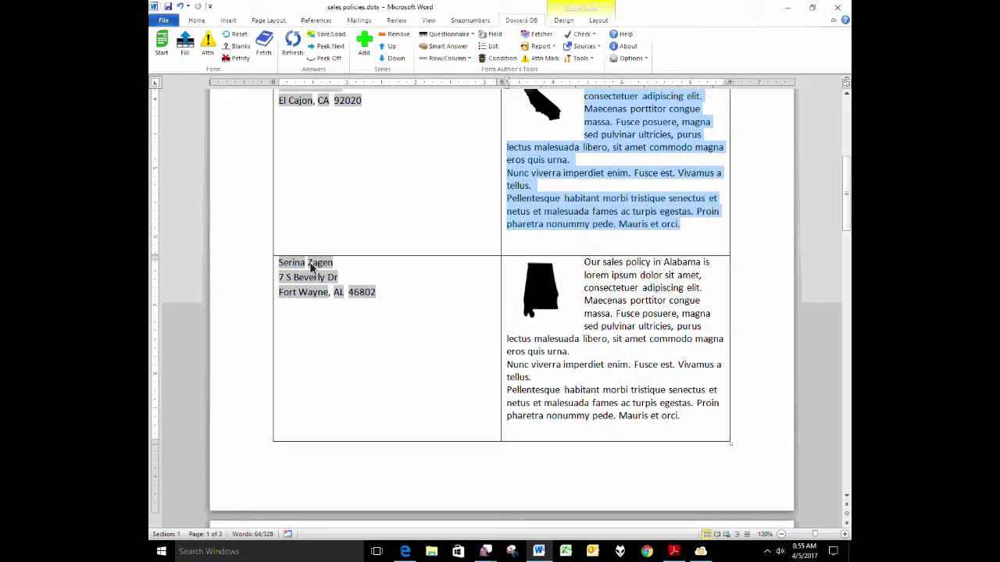
drag(334, 292, 349, 298)
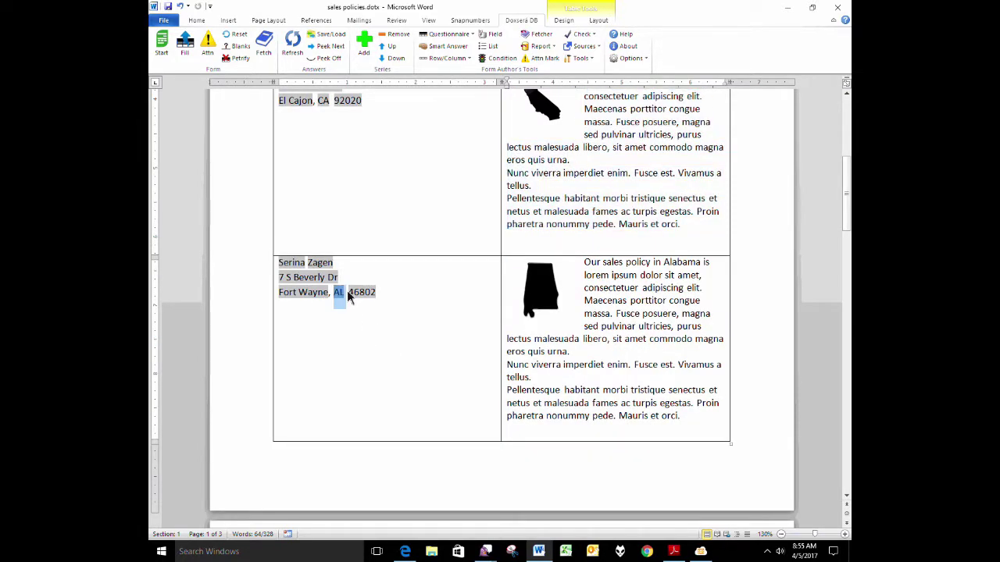
click(685, 421)
drag(686, 422, 568, 285)
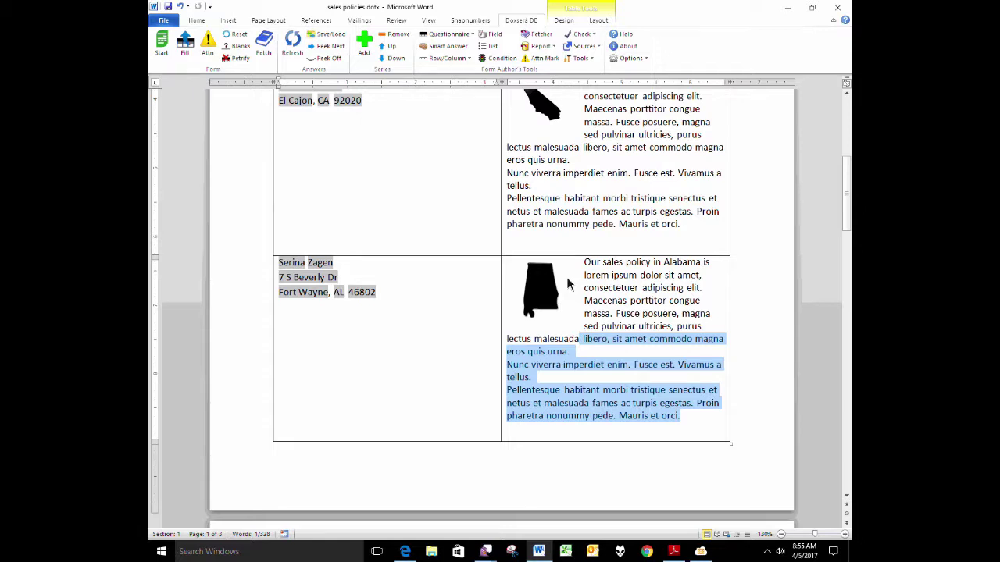
click(831, 398)
scroll(831, 398, down, 1)
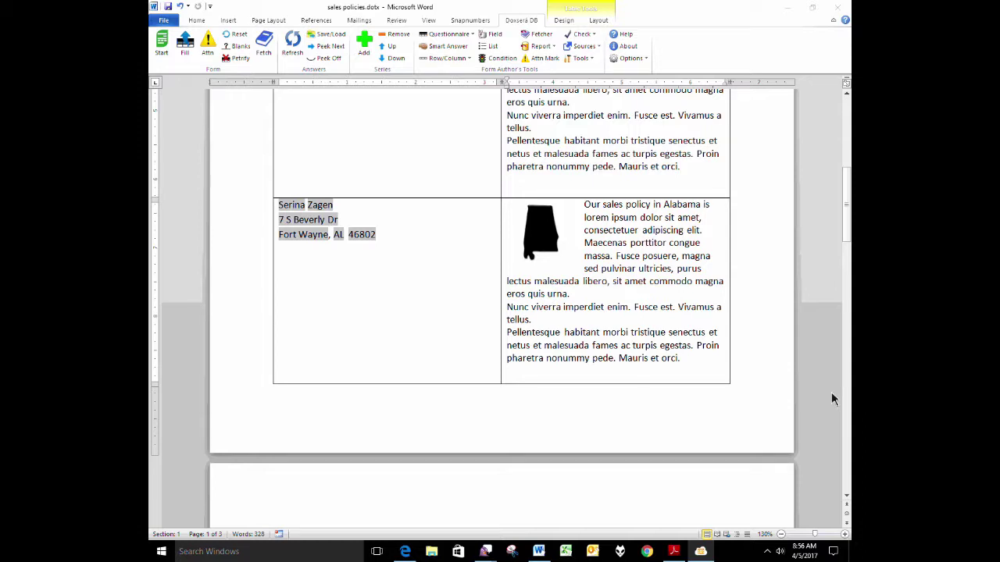